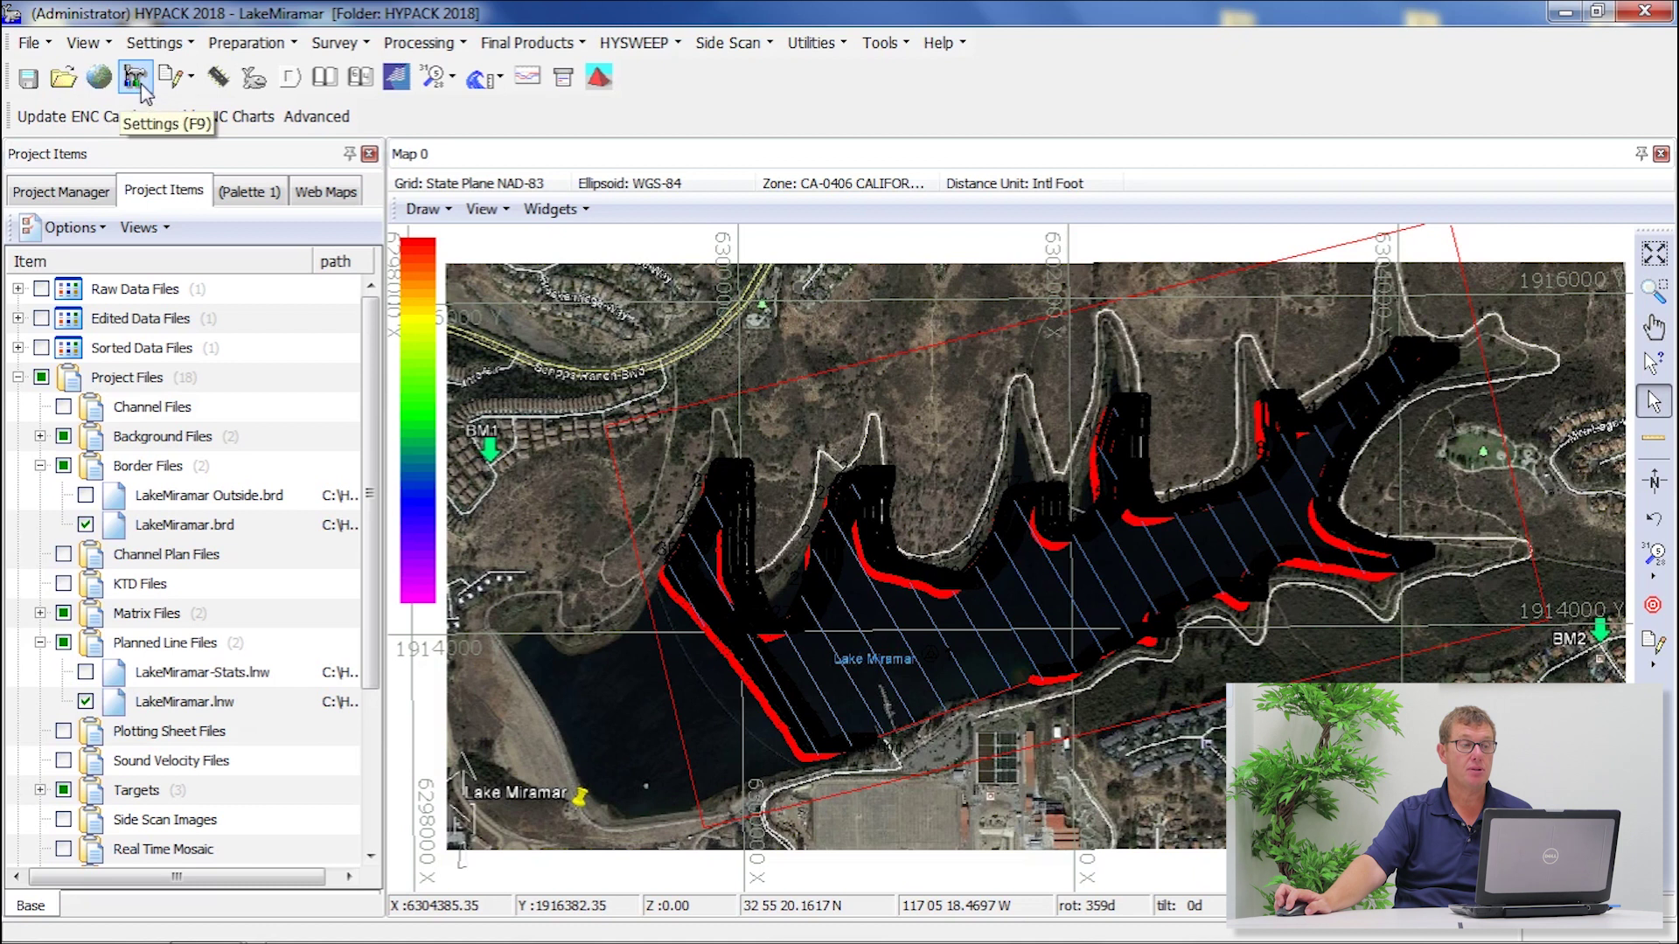
left_click(177, 79)
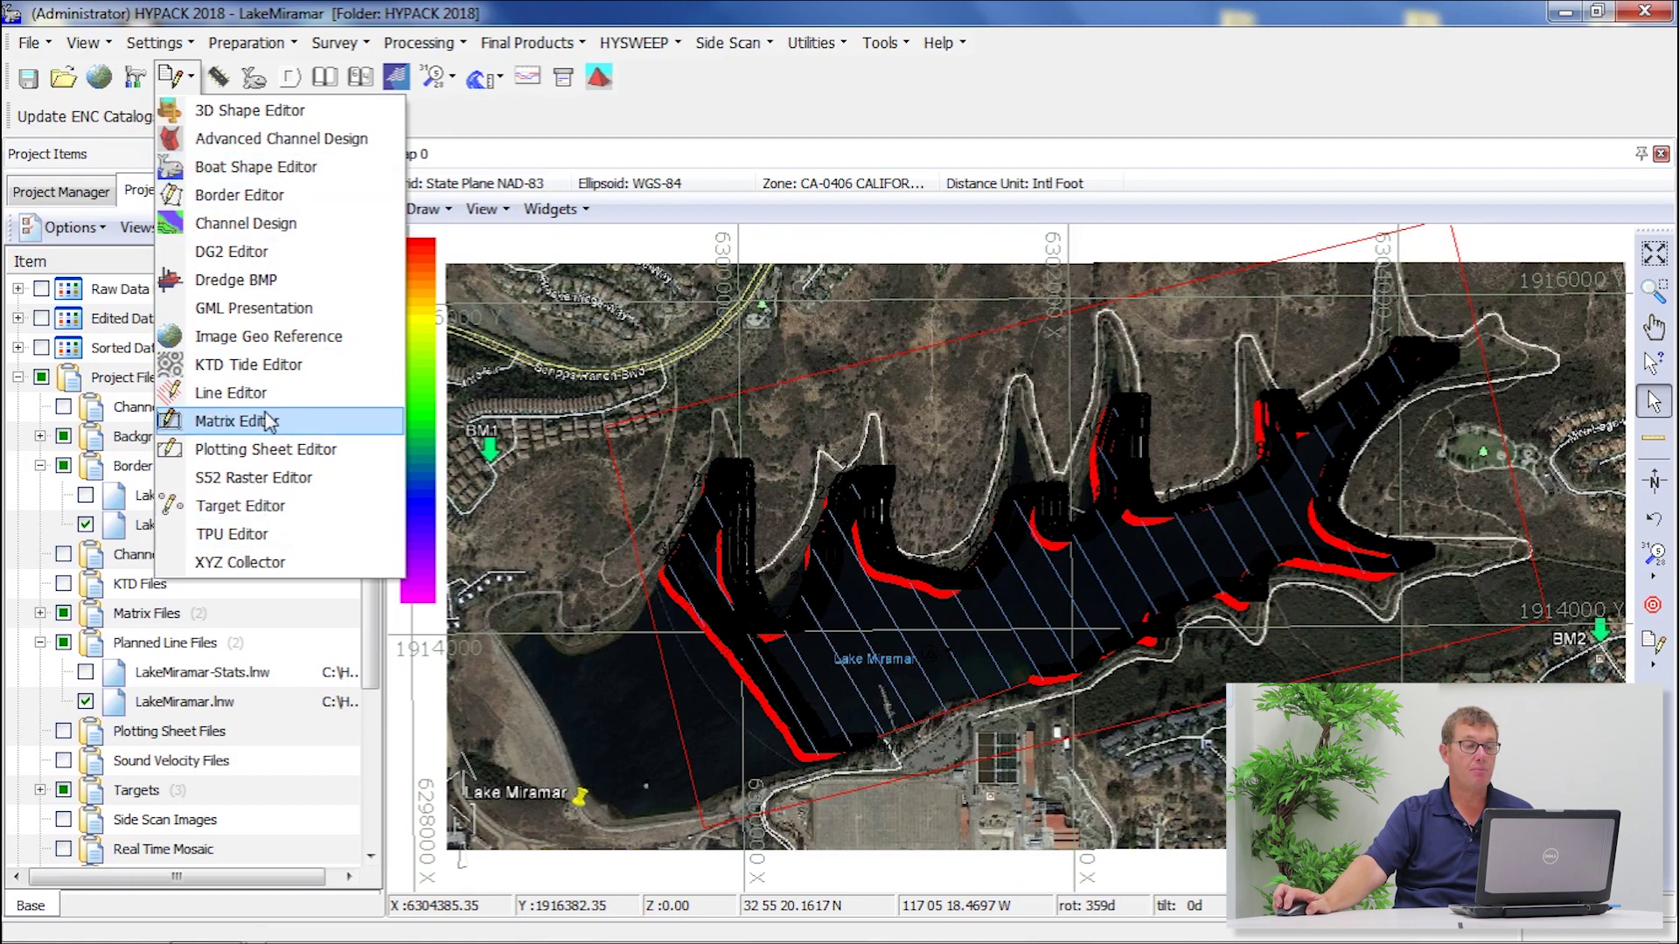
left_click(457, 118)
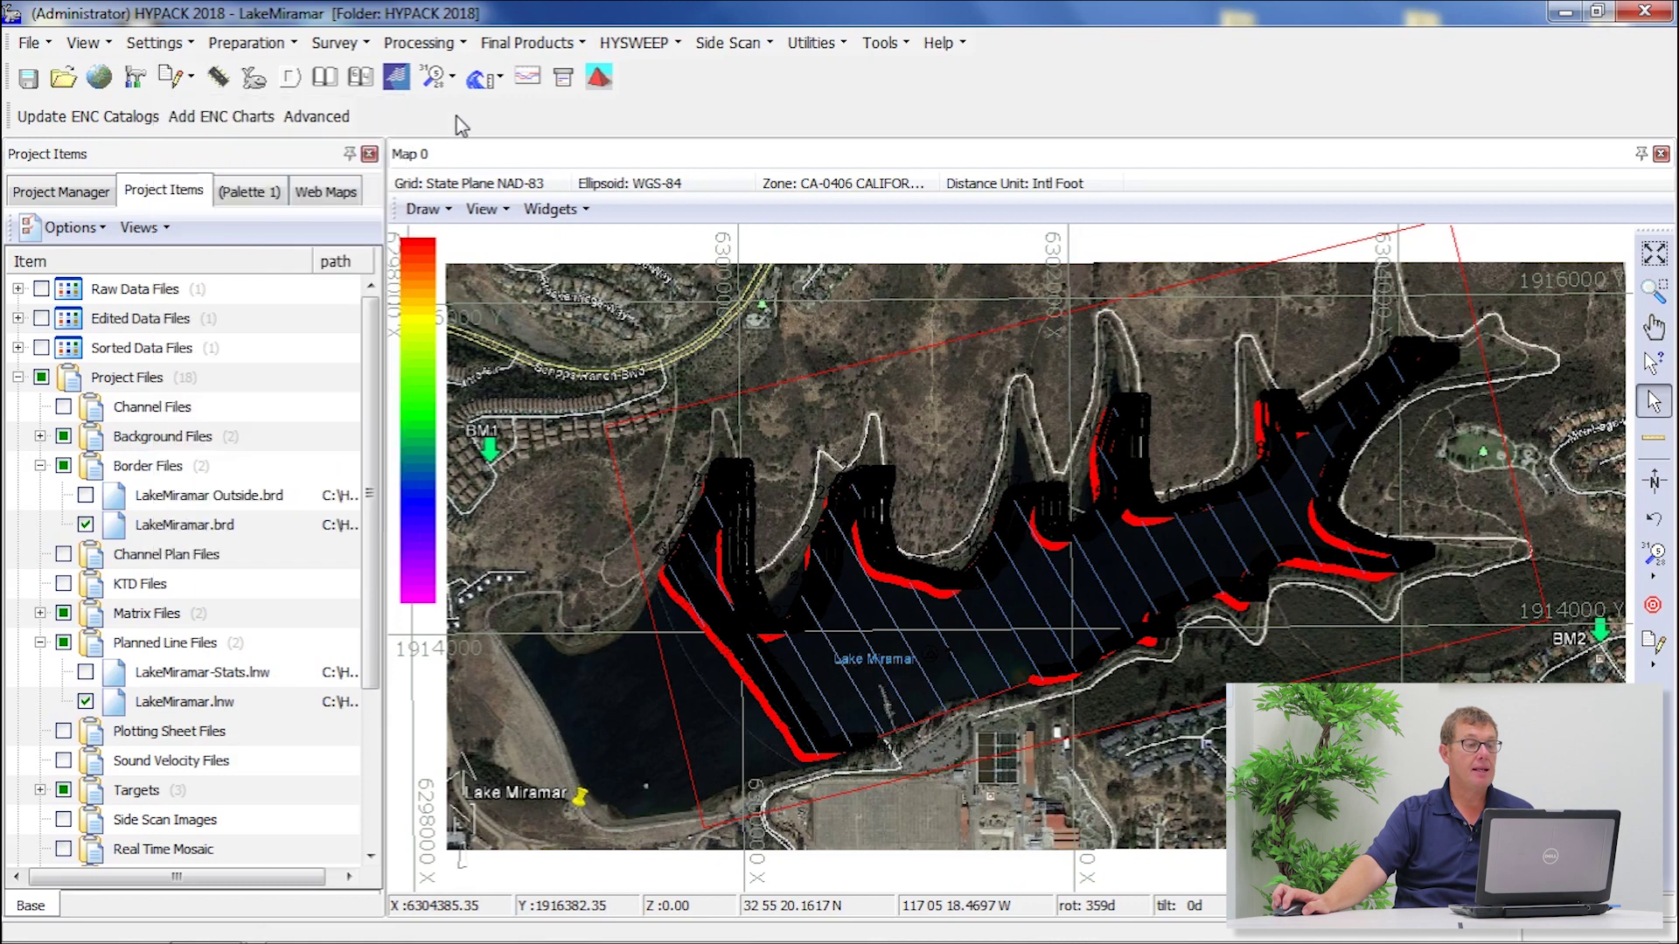
- Open the hardware configuration and browse the survey devices available for the boat
left_click(219, 79)
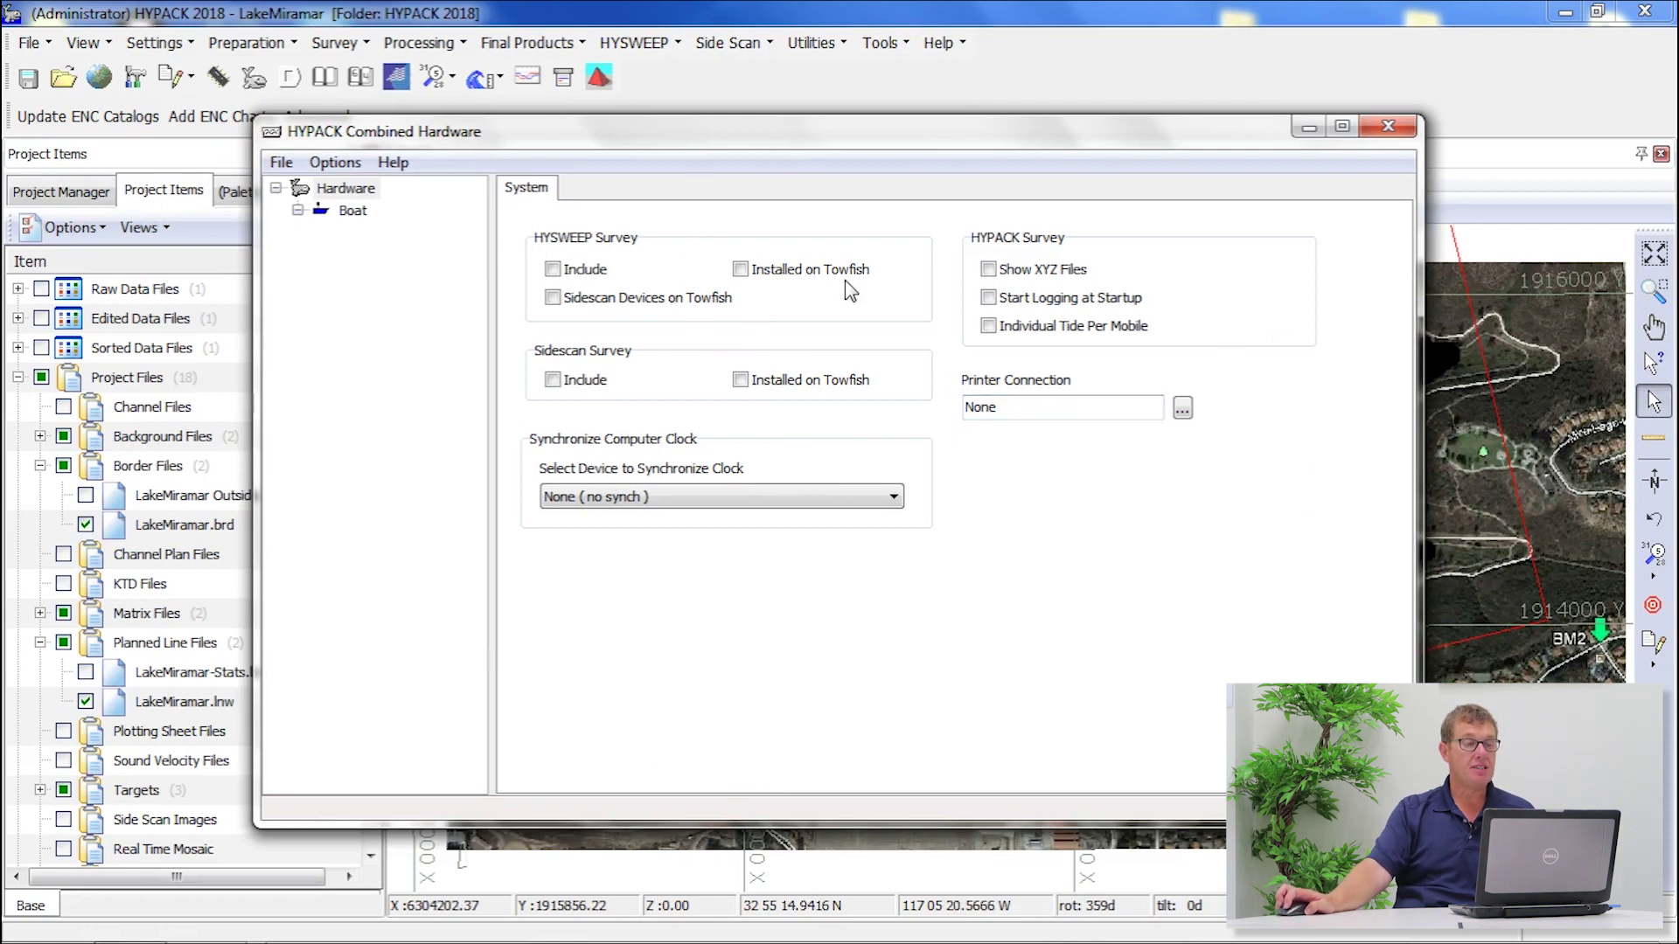
left_click(354, 210)
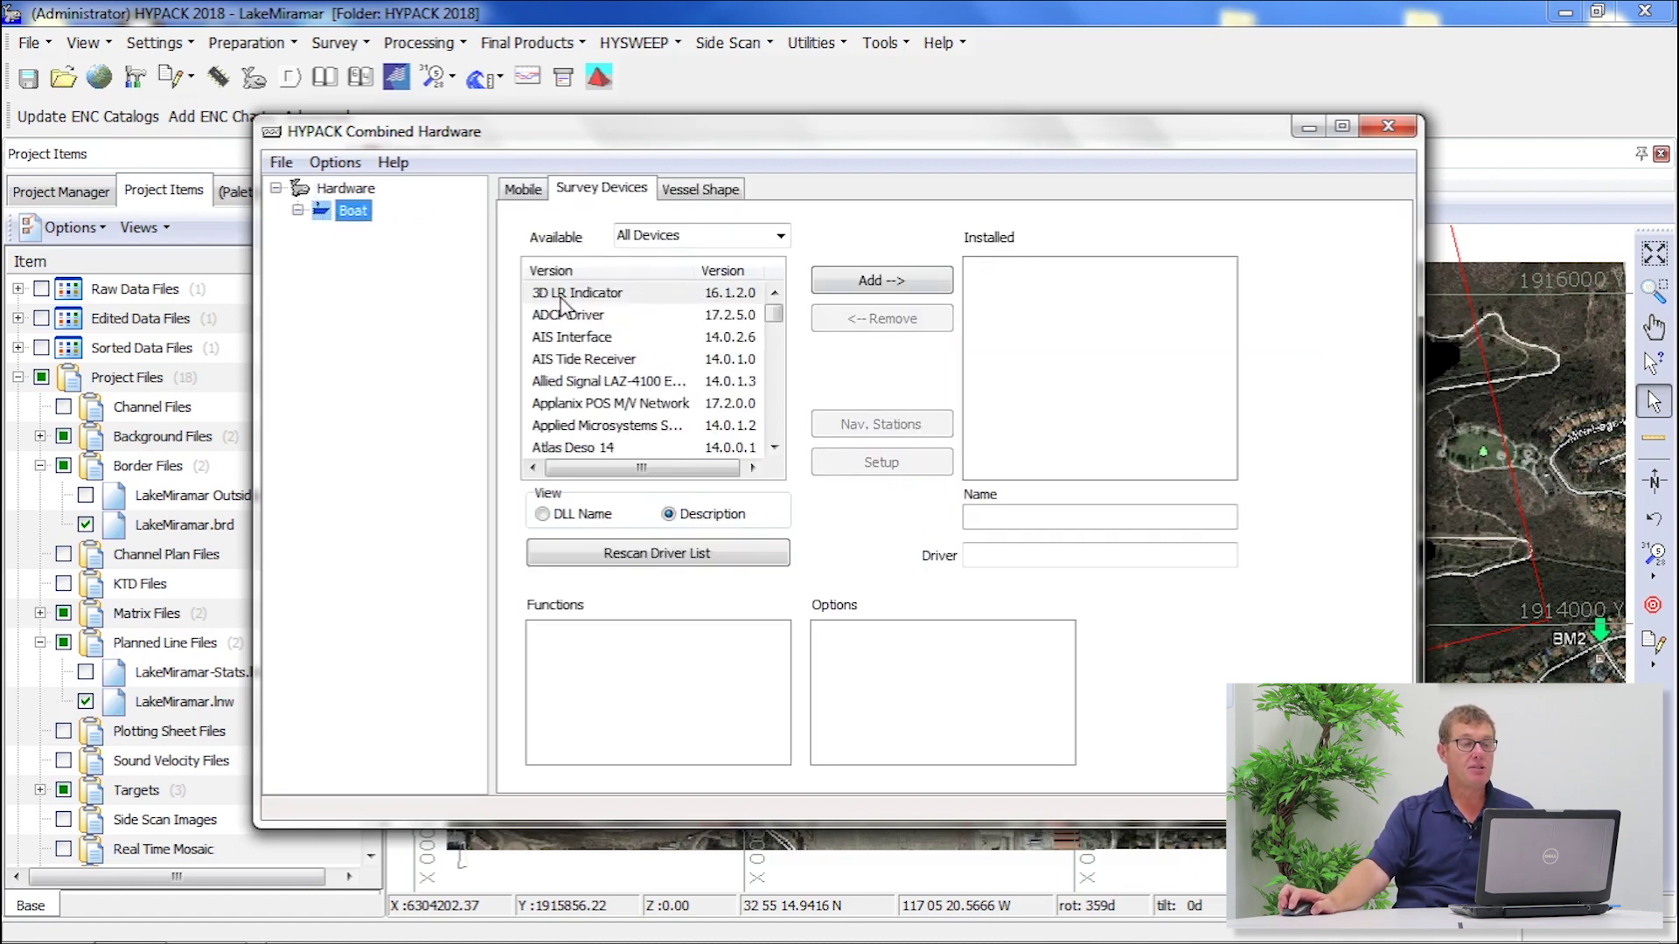
left_click(620, 383)
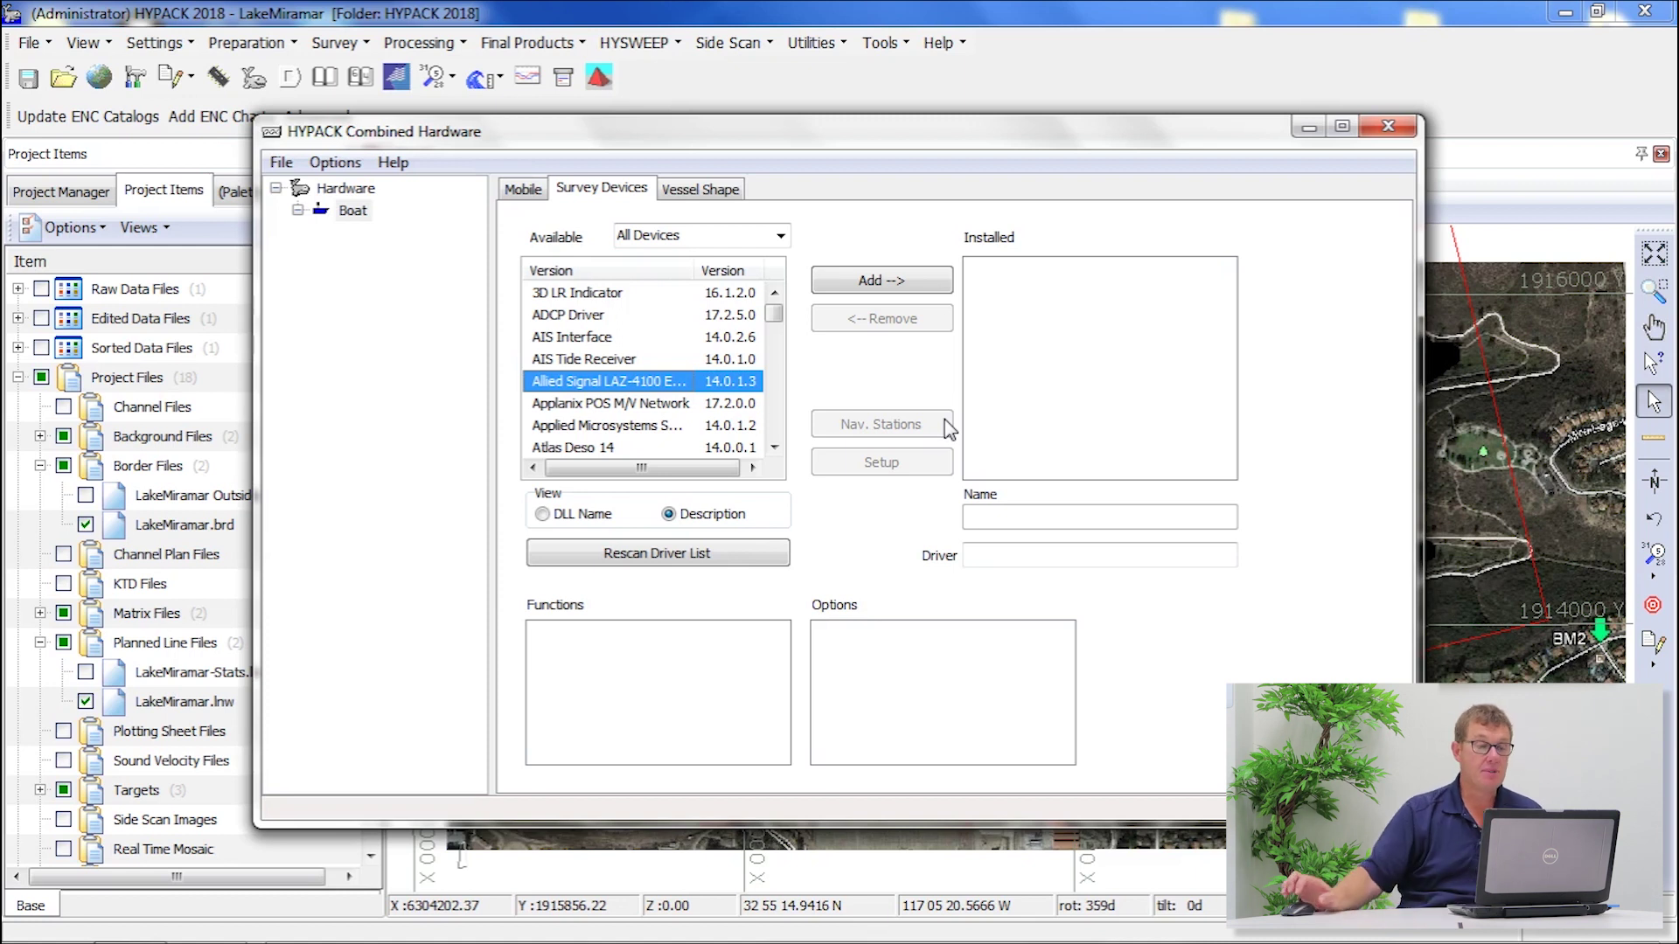
left_click(658, 339)
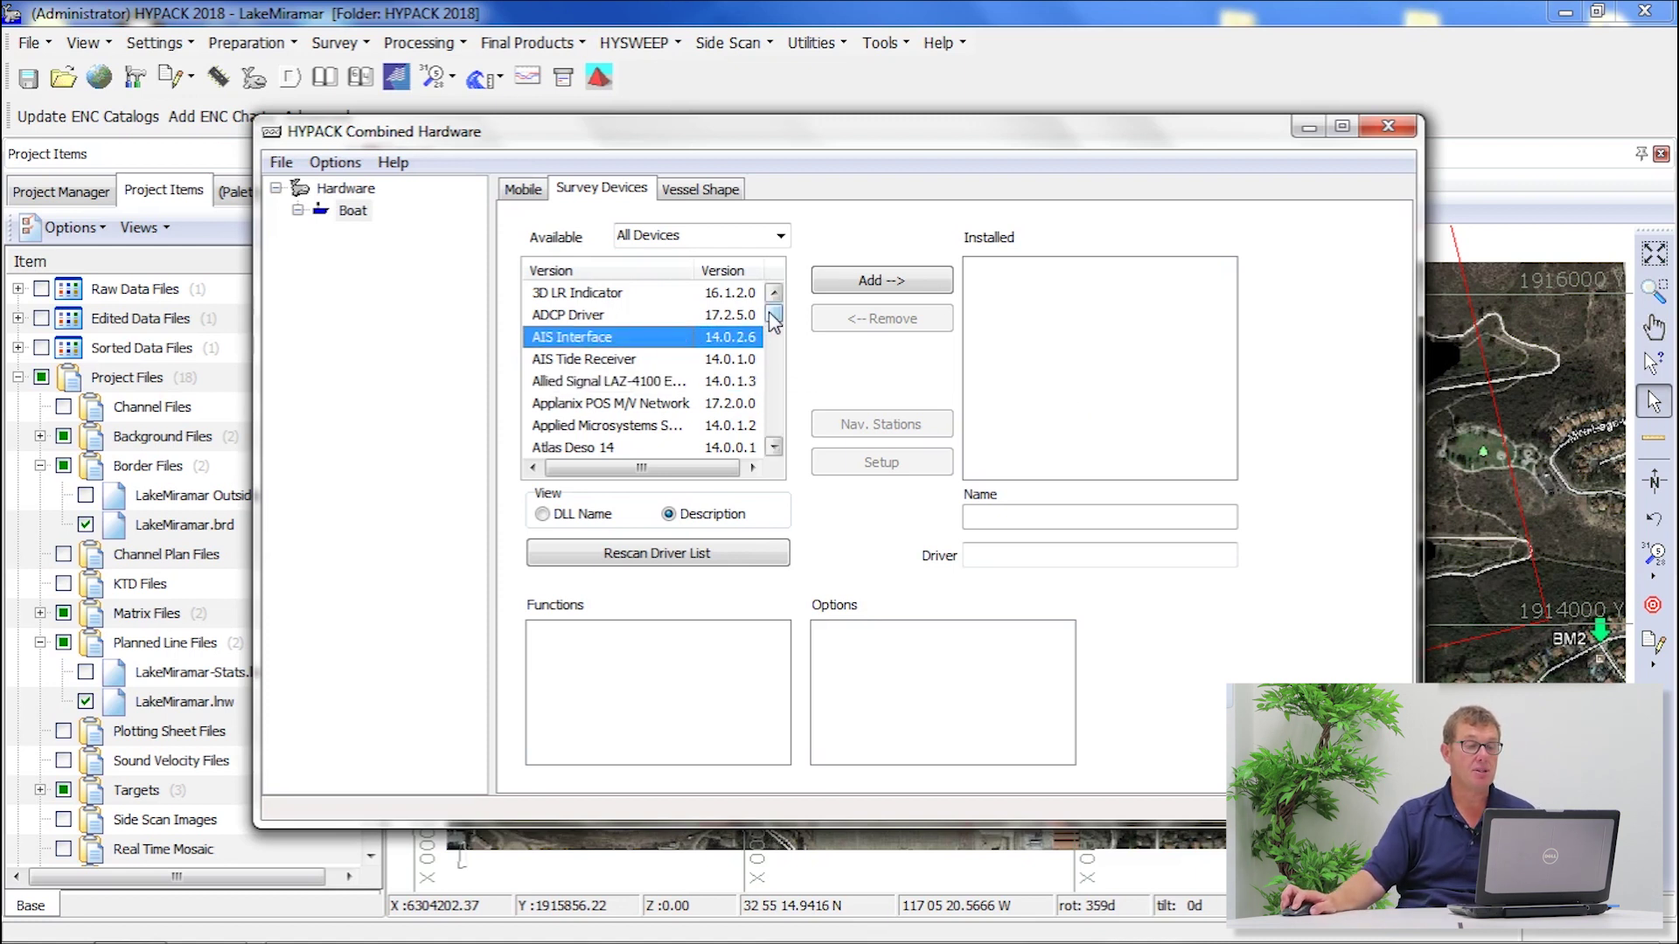
left_click_drag(775, 319, 786, 437)
scroll(752, 376, "up", 20)
left_click(750, 338)
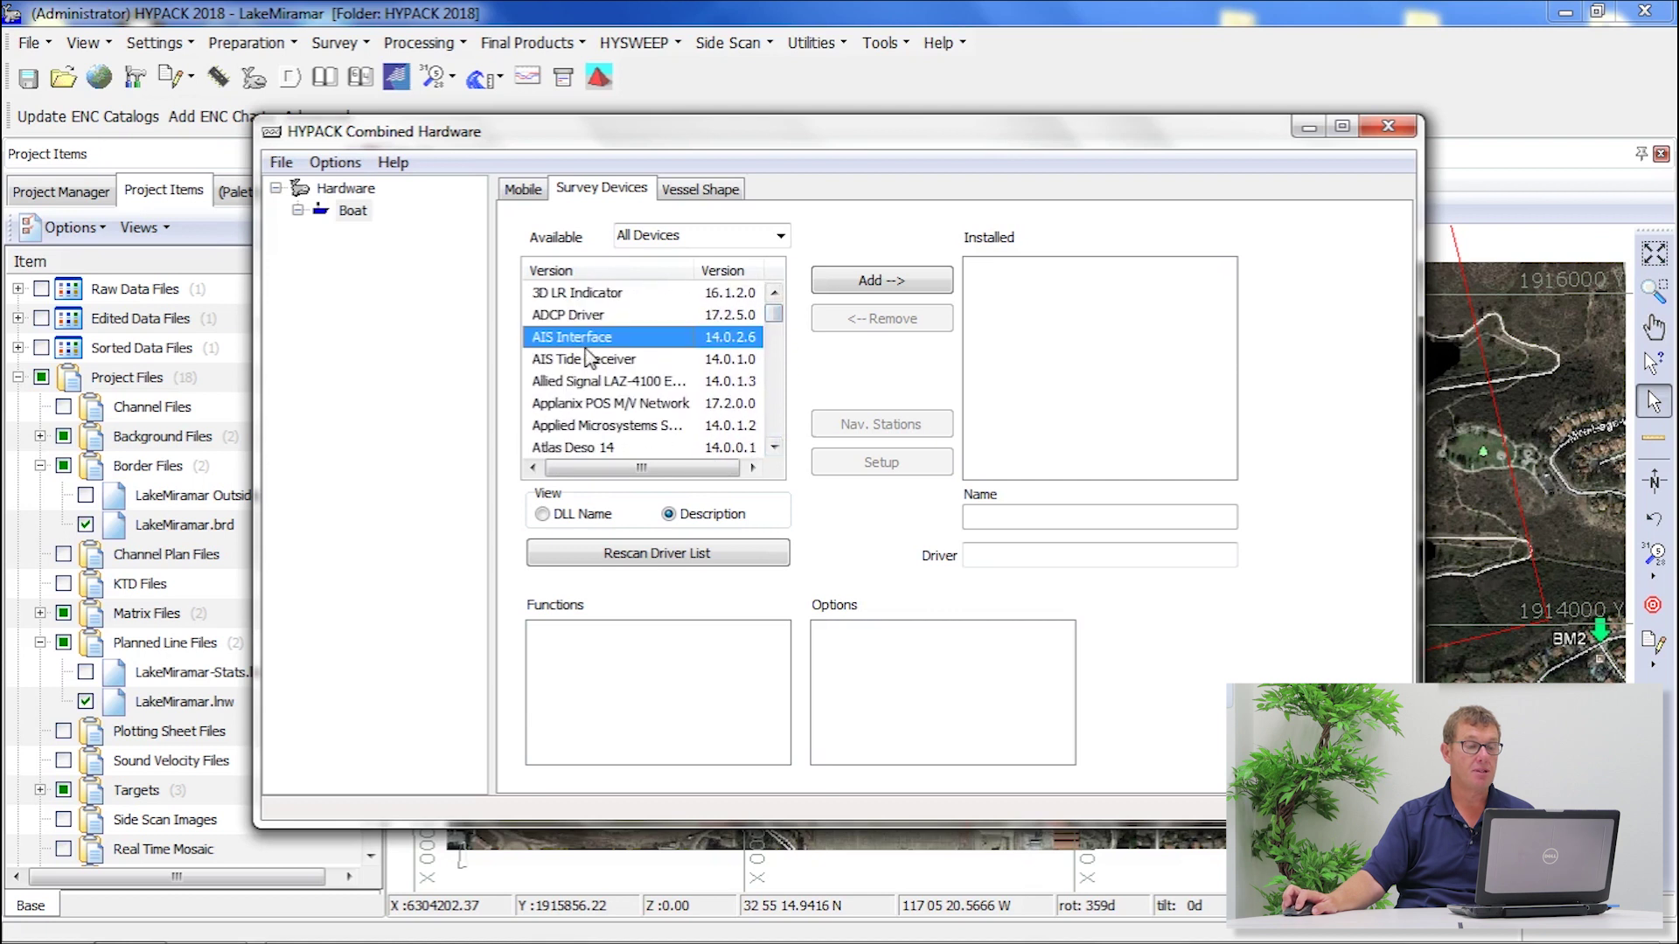
- Add the GPS NMEA-0183 device to the boat and turn off its Depth and Heading functions
key("g")
key("g")
key("p")
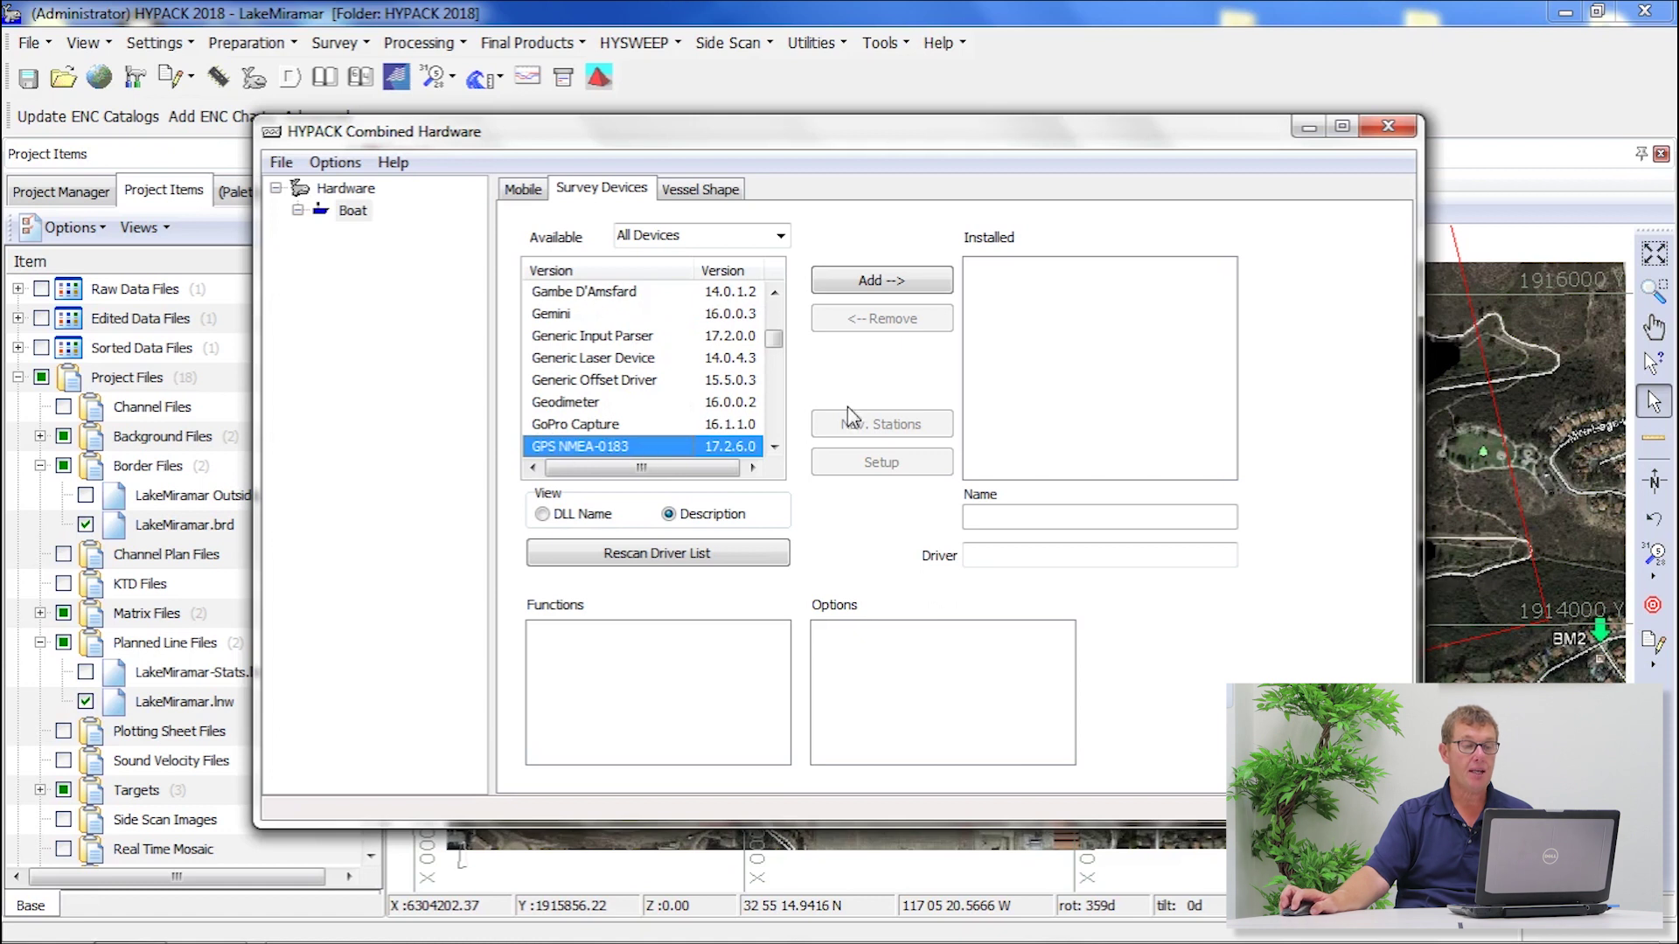
left_click(853, 288)
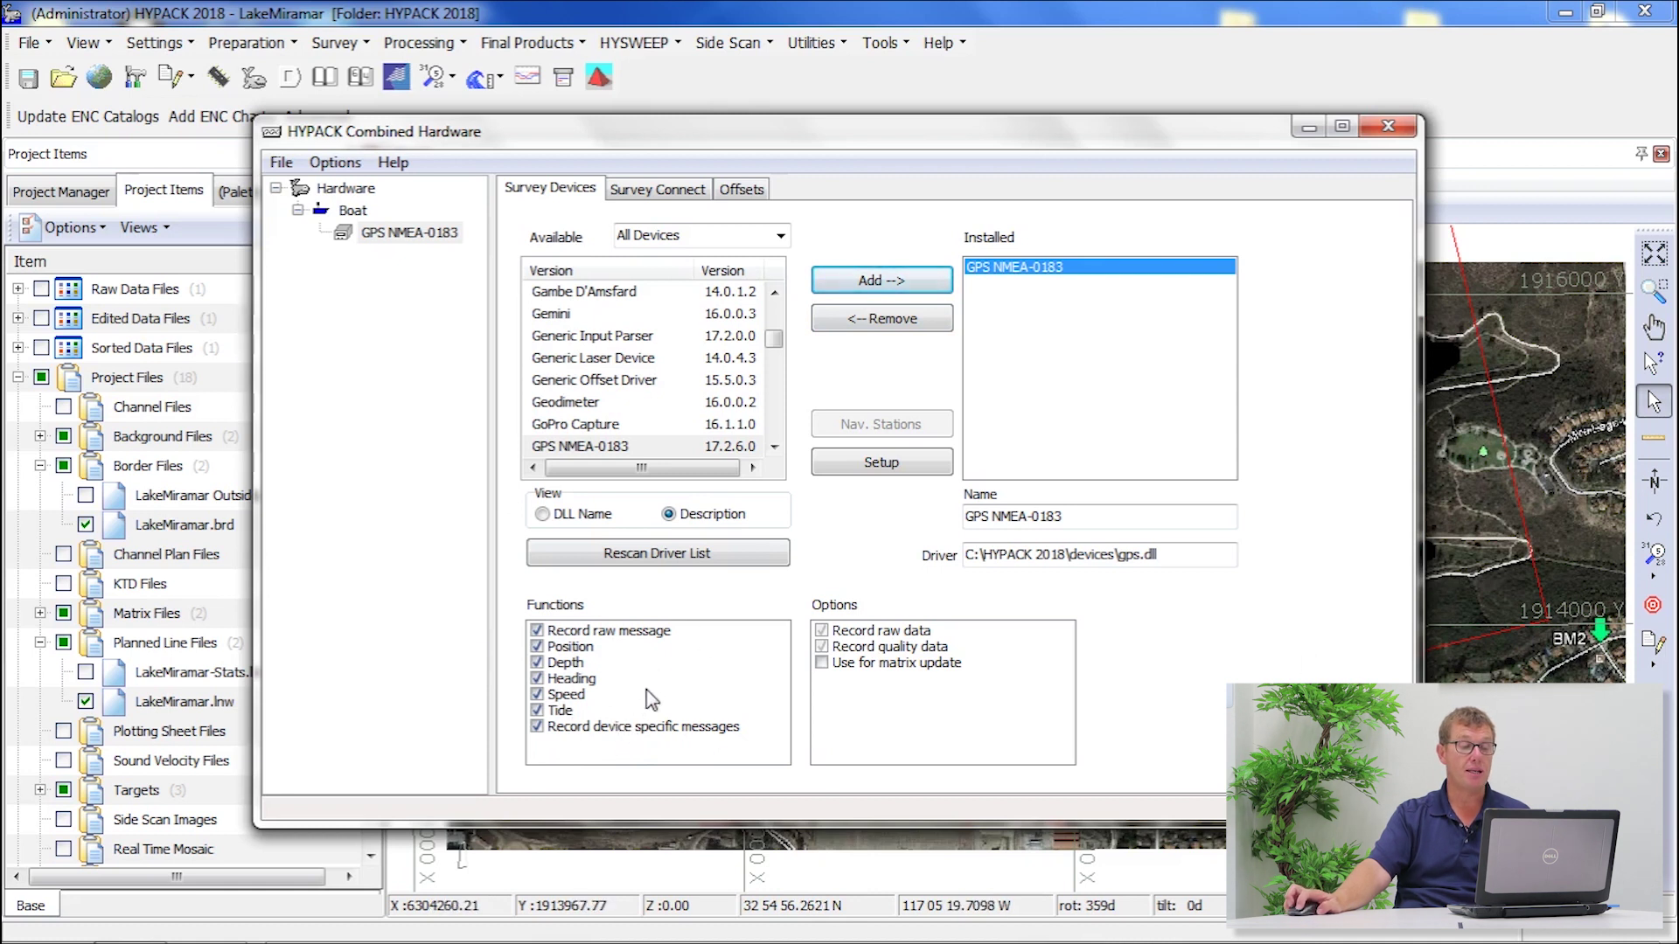
left_click(539, 662)
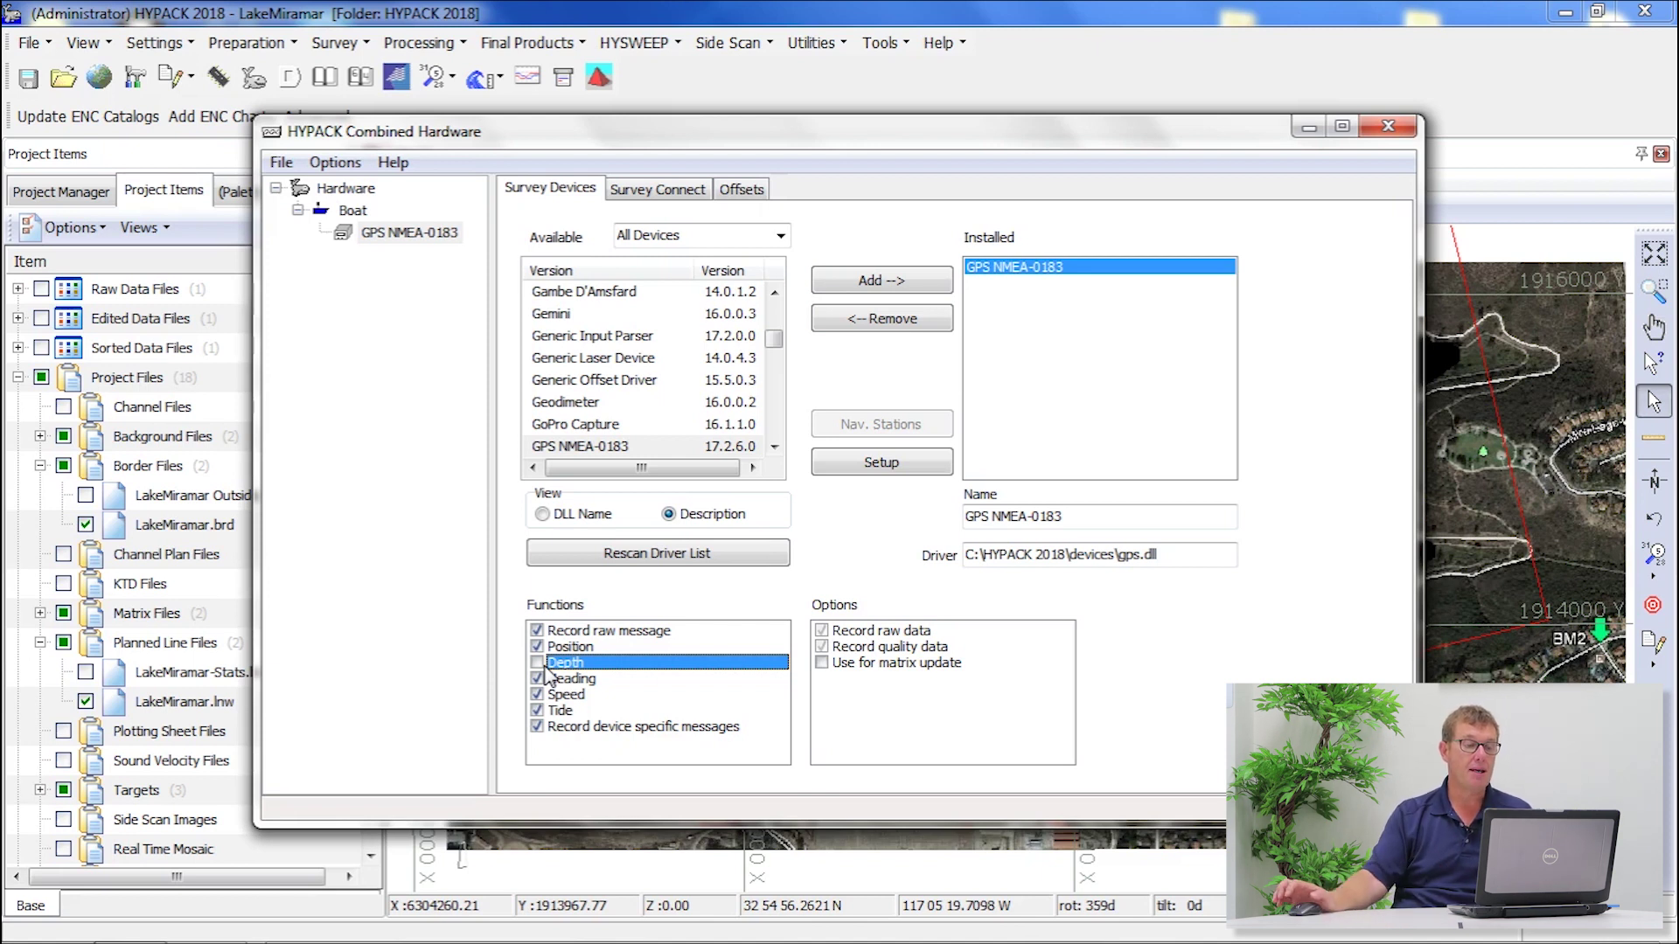
left_click(538, 679)
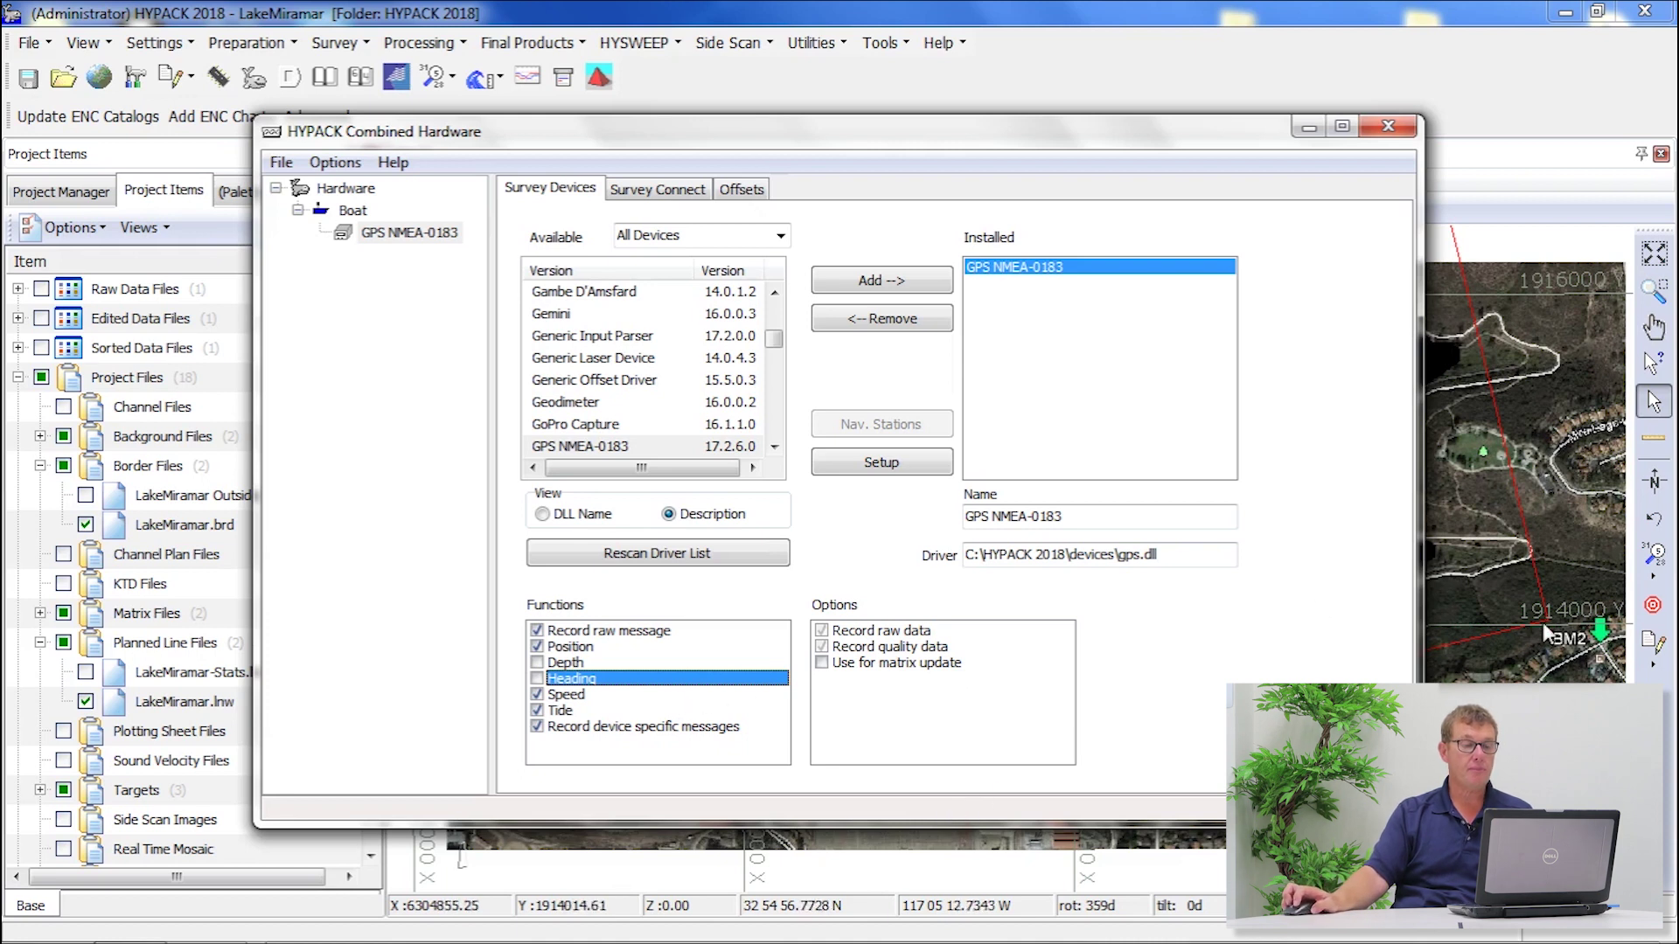
- Set the GPS device's connection to Network, using UDP as client with host 127.0.0.1 and port 5656
left_click(658, 189)
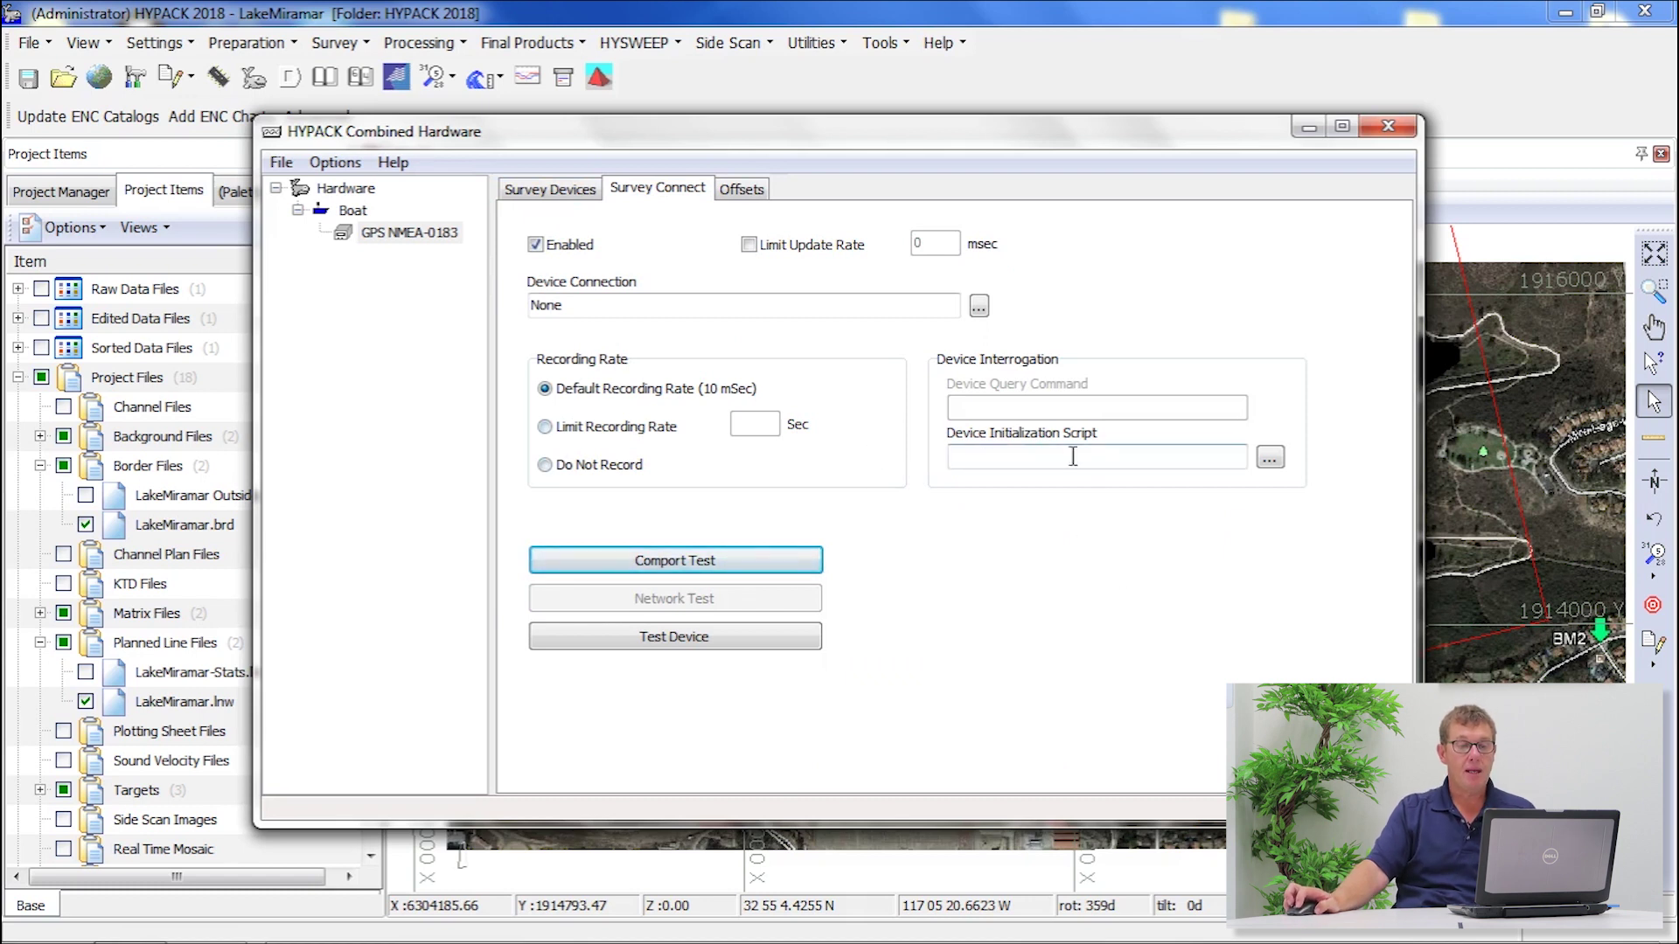
left_click(978, 306)
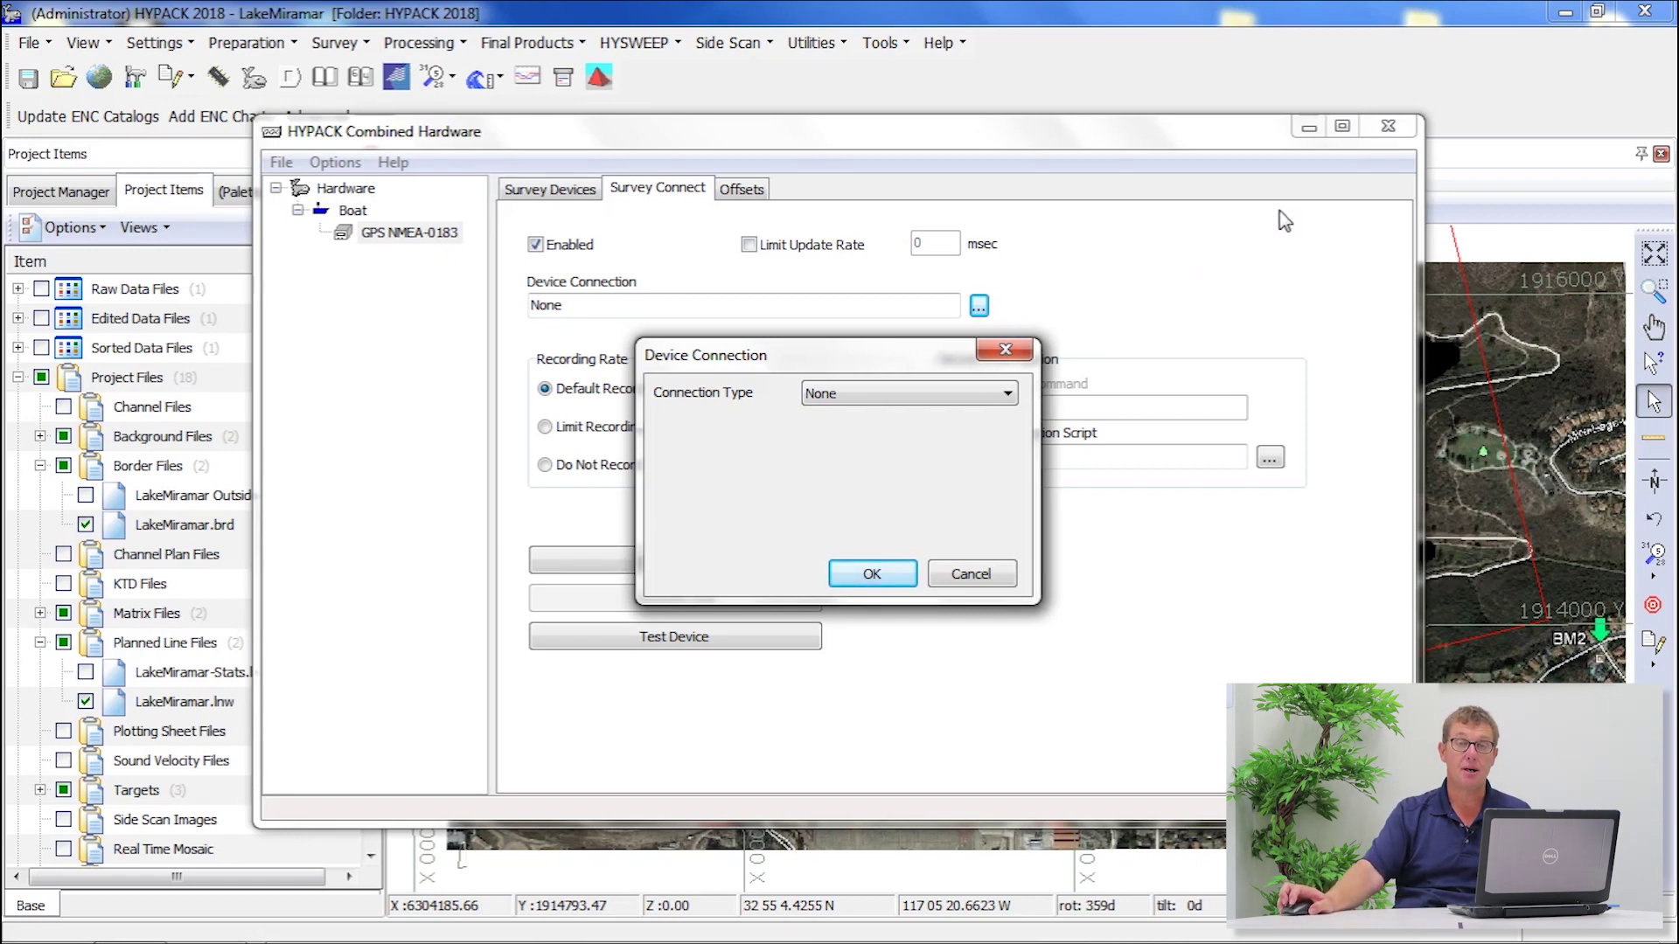
left_click(980, 396)
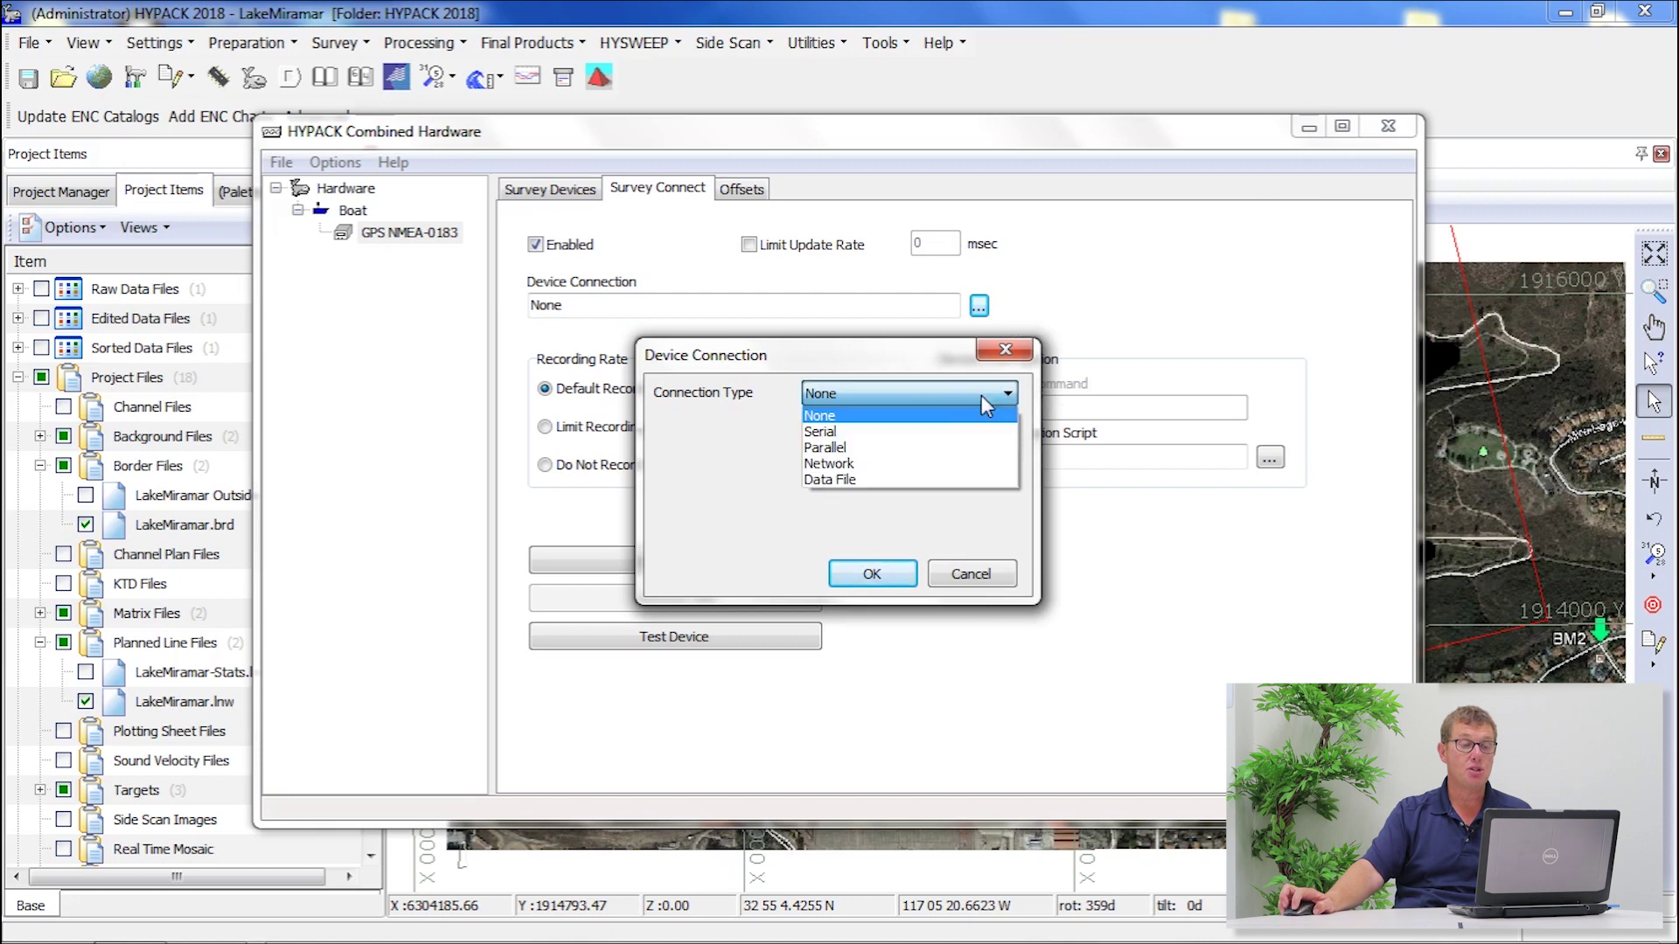
left_click(863, 475)
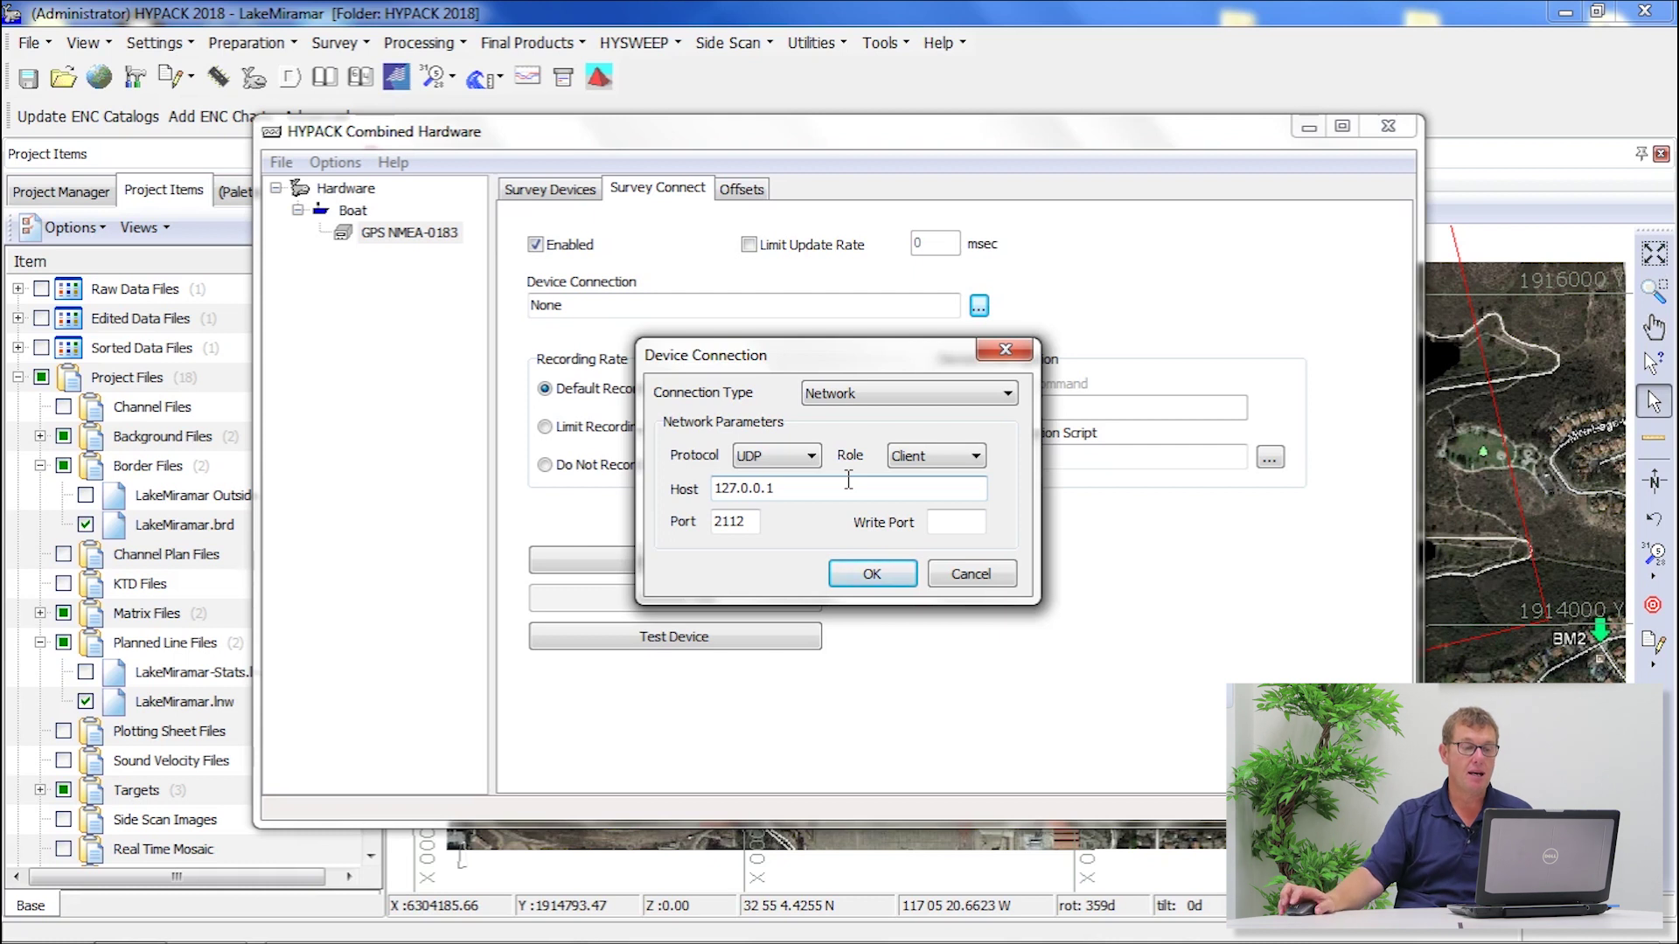
left_click_drag(730, 525, 712, 523)
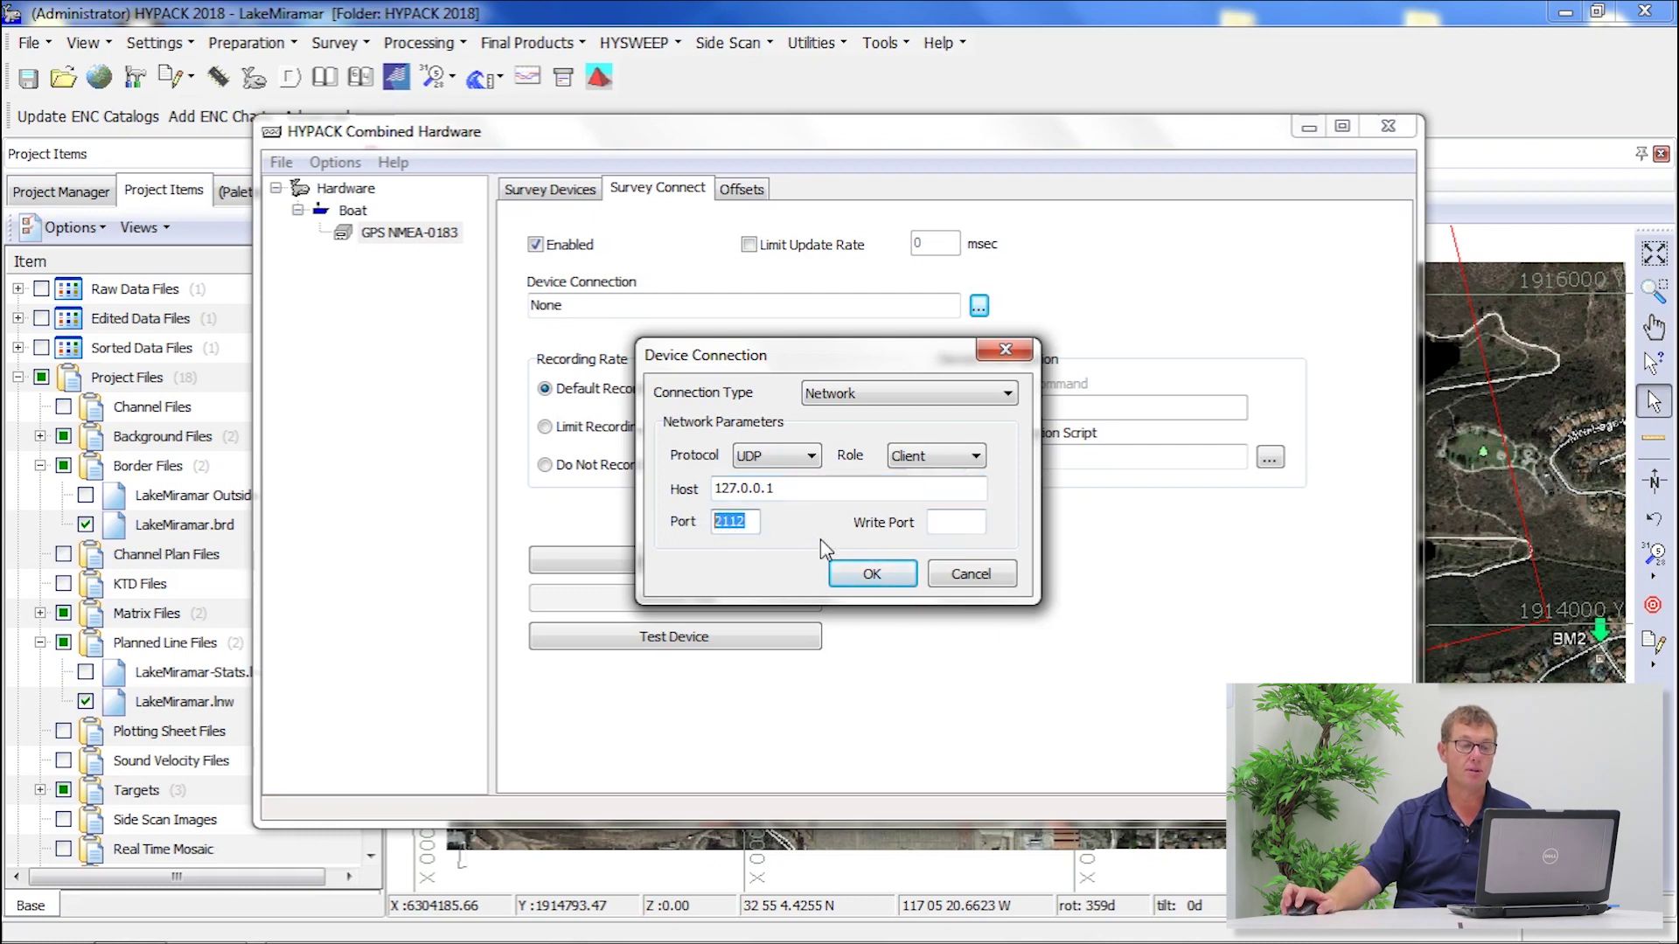
left_click(850, 395)
left_click(860, 466)
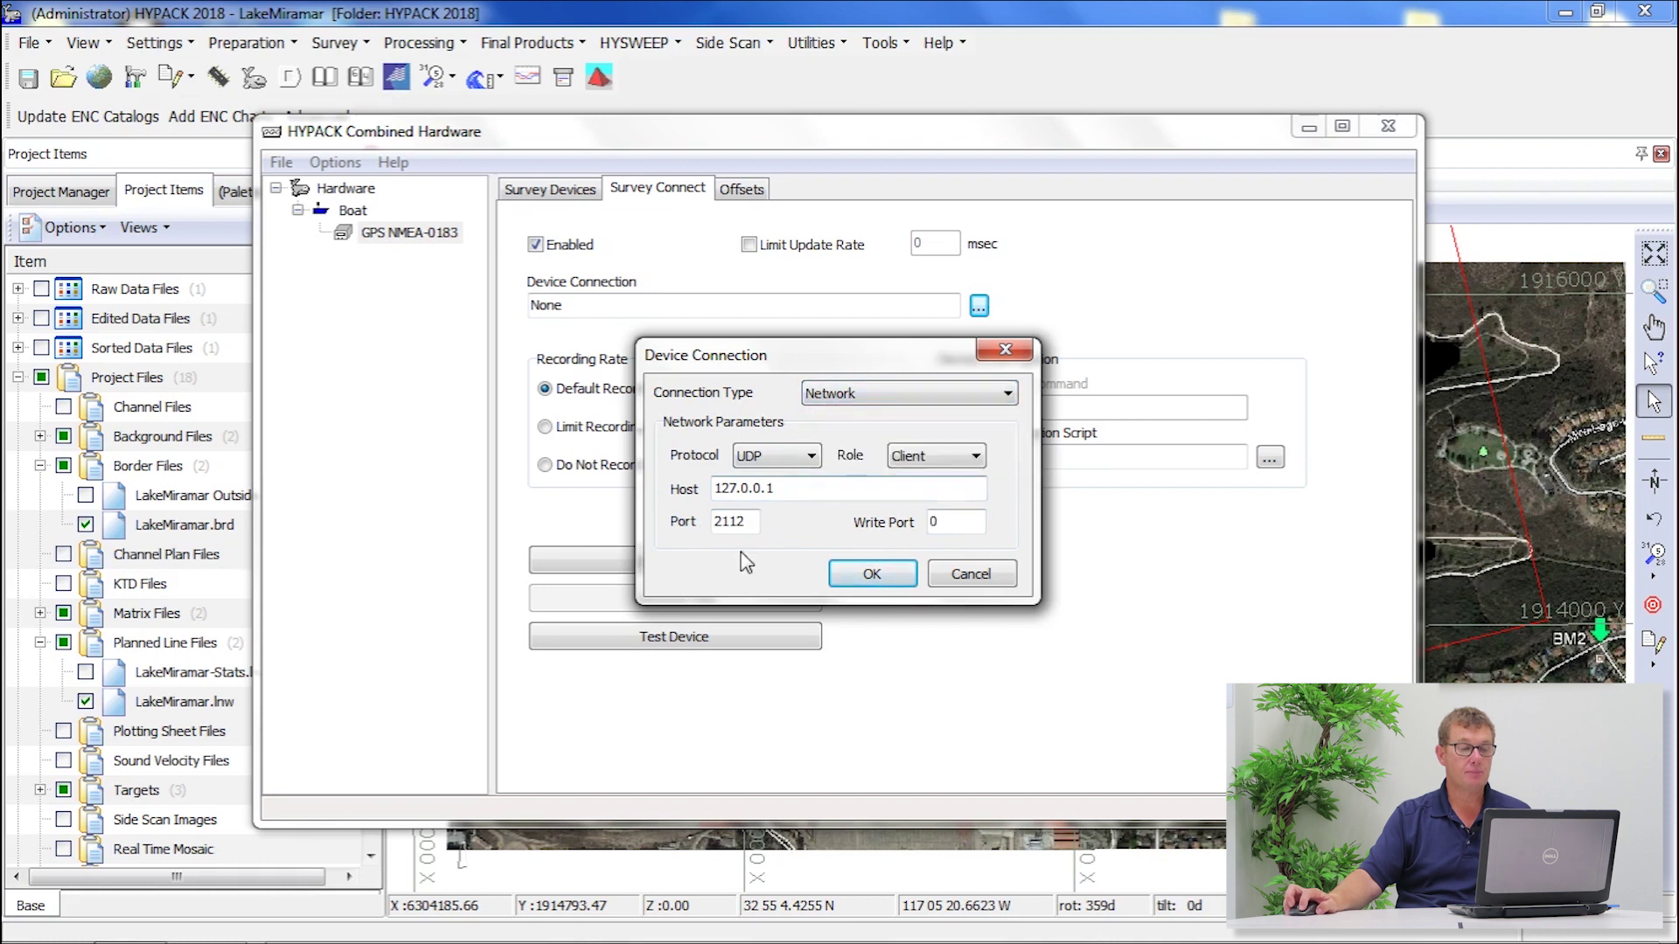
left_click_drag(752, 524, 639, 531)
type("5656")
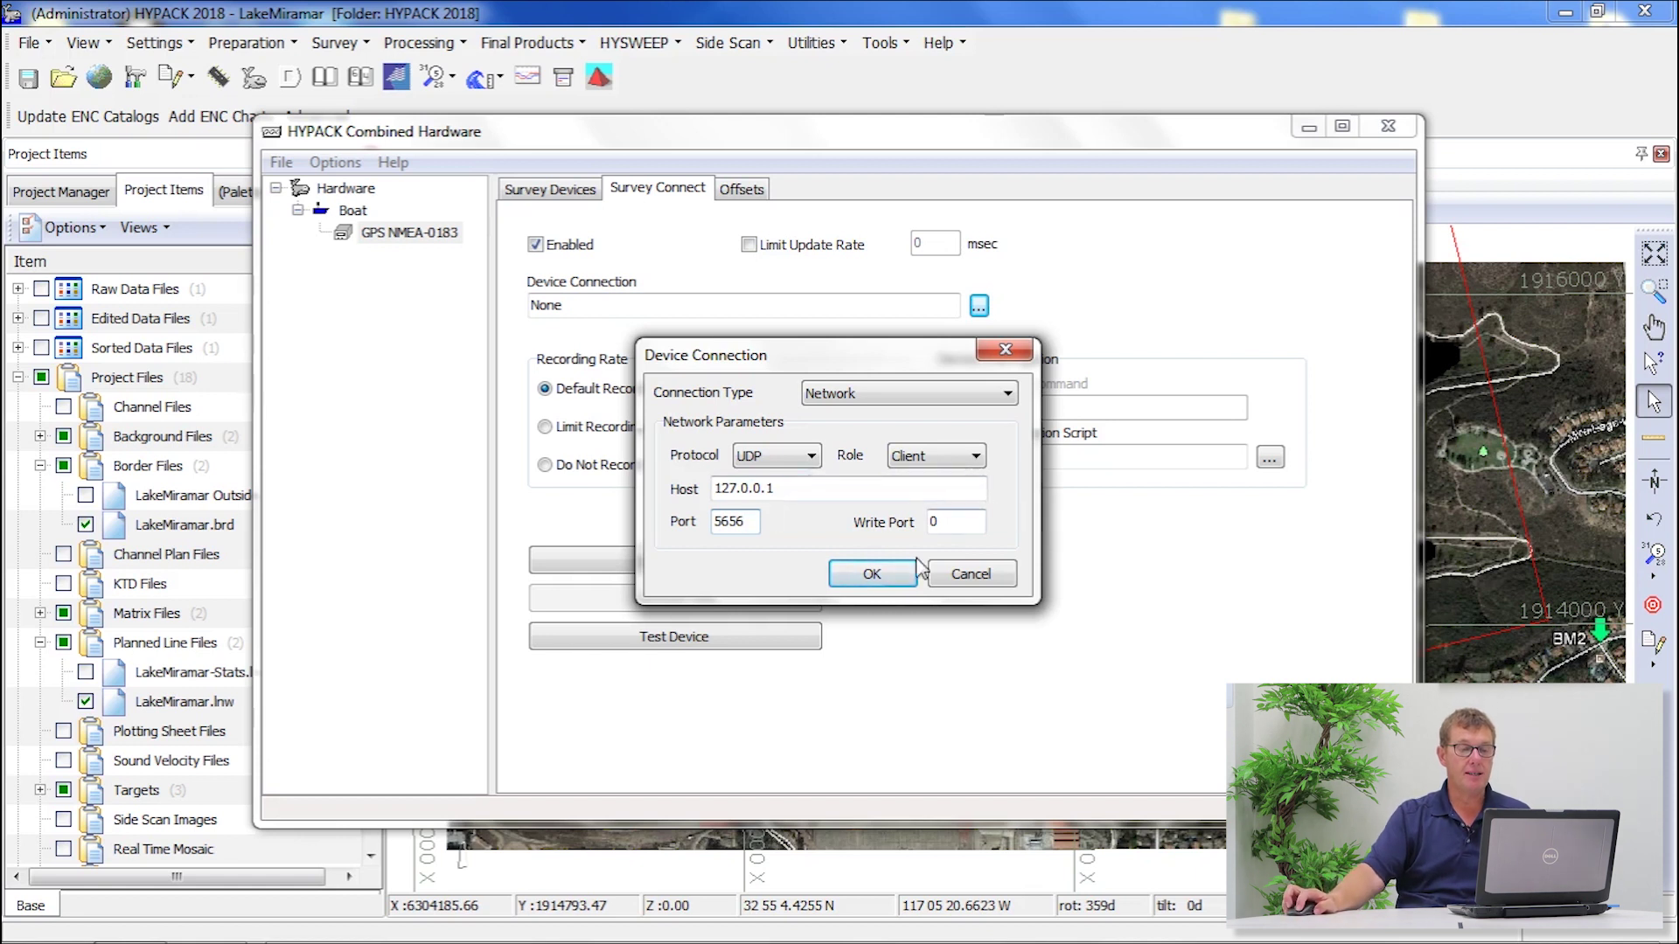
left_click(872, 575)
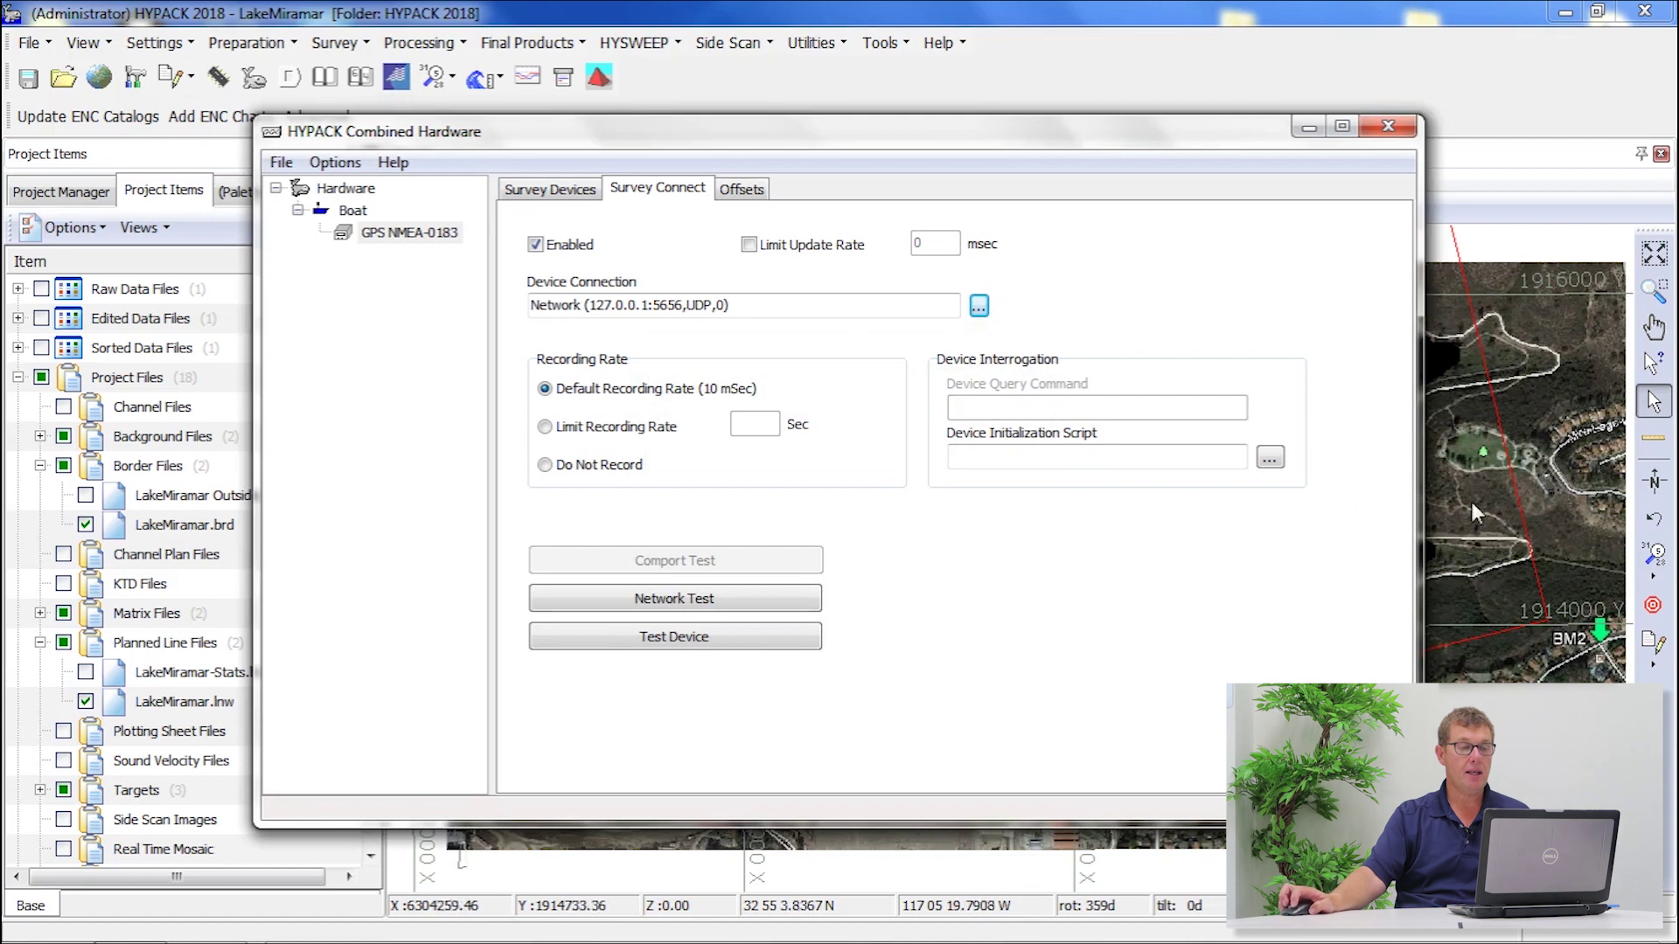
- Review the GPS device's position and rotation offset settings
left_click(745, 191)
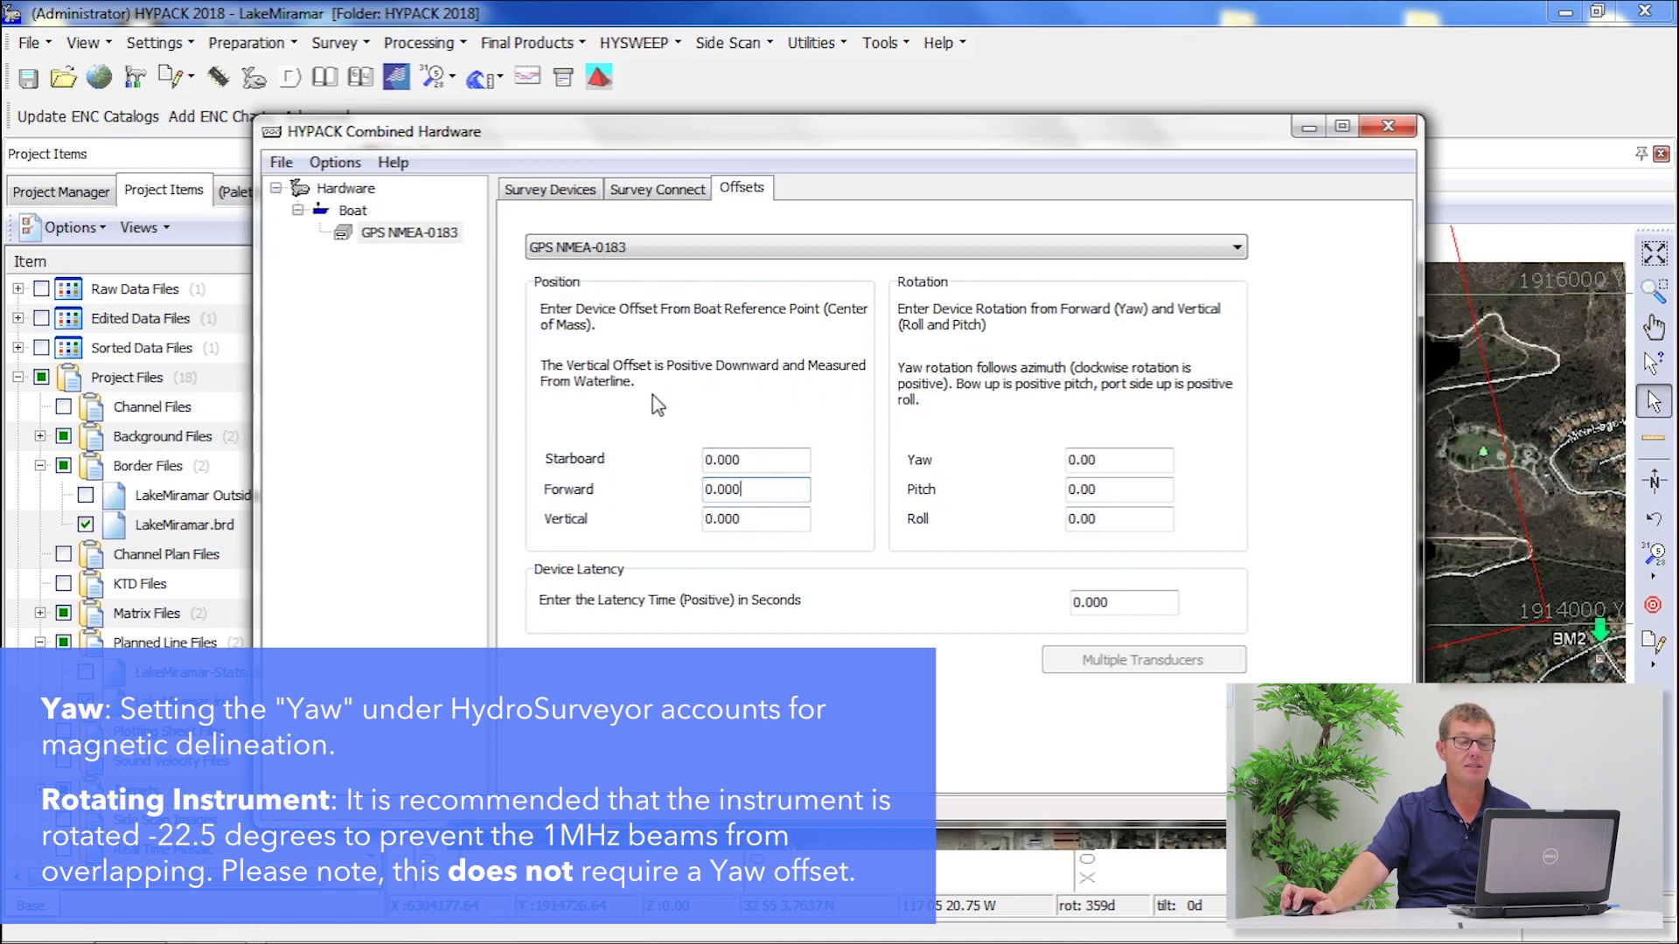
left_click(745, 460)
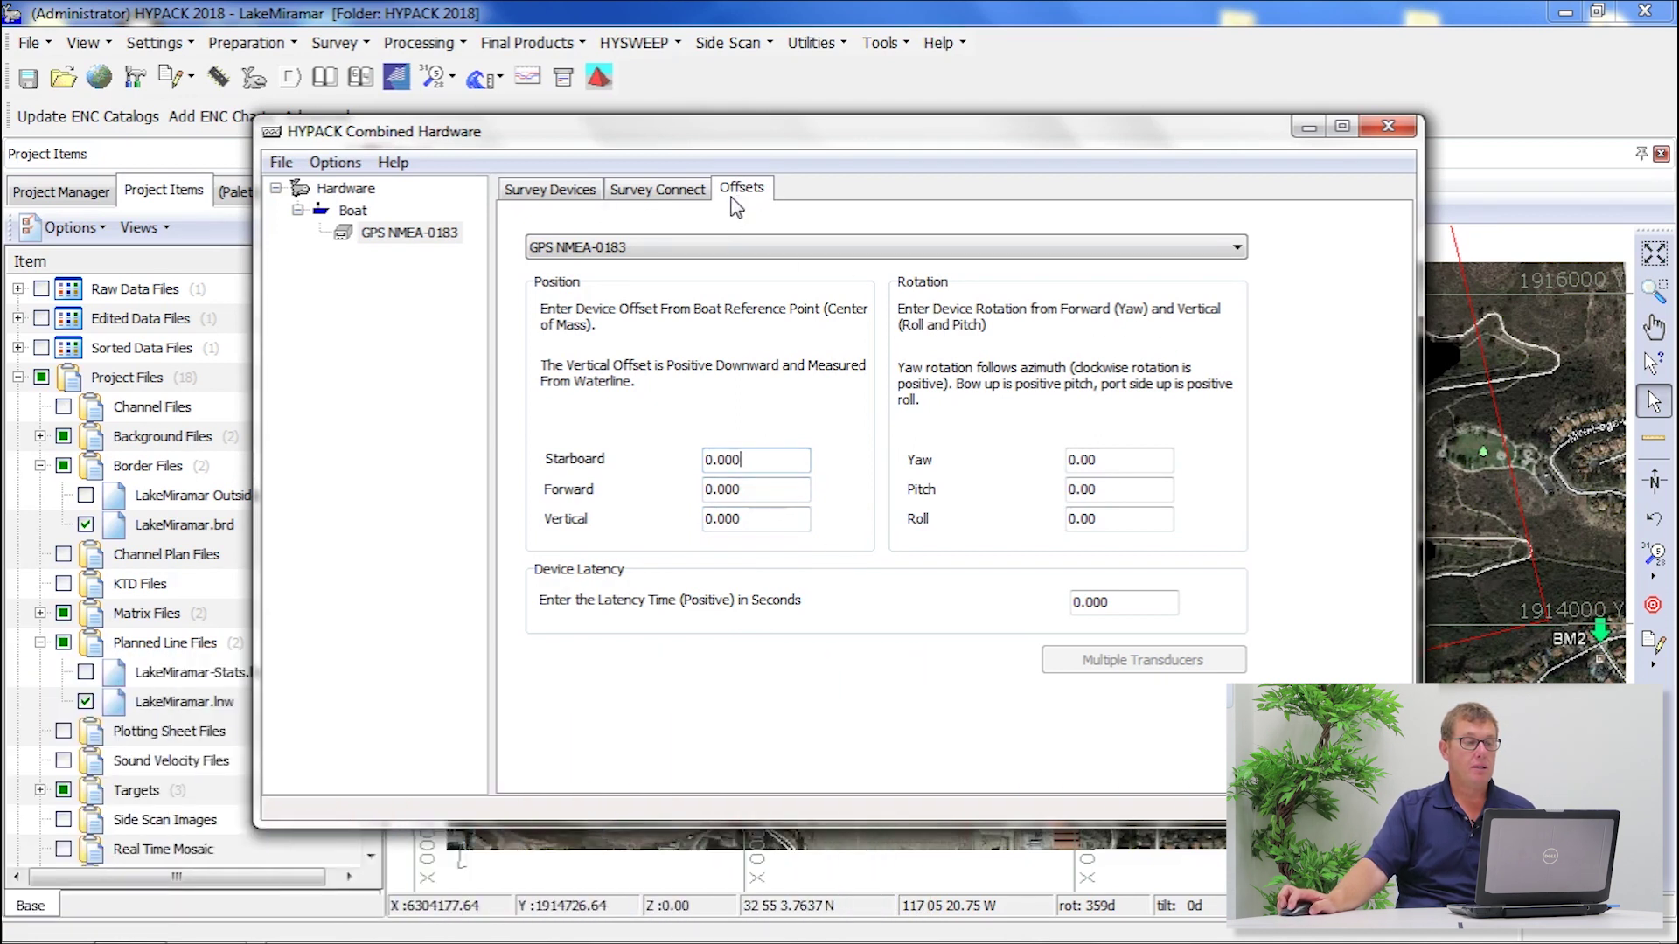
- Load LakeMiramar.shp from the HYPACK 2018 Boat Shapes folder as the boat's vessel shape
left_click(353, 212)
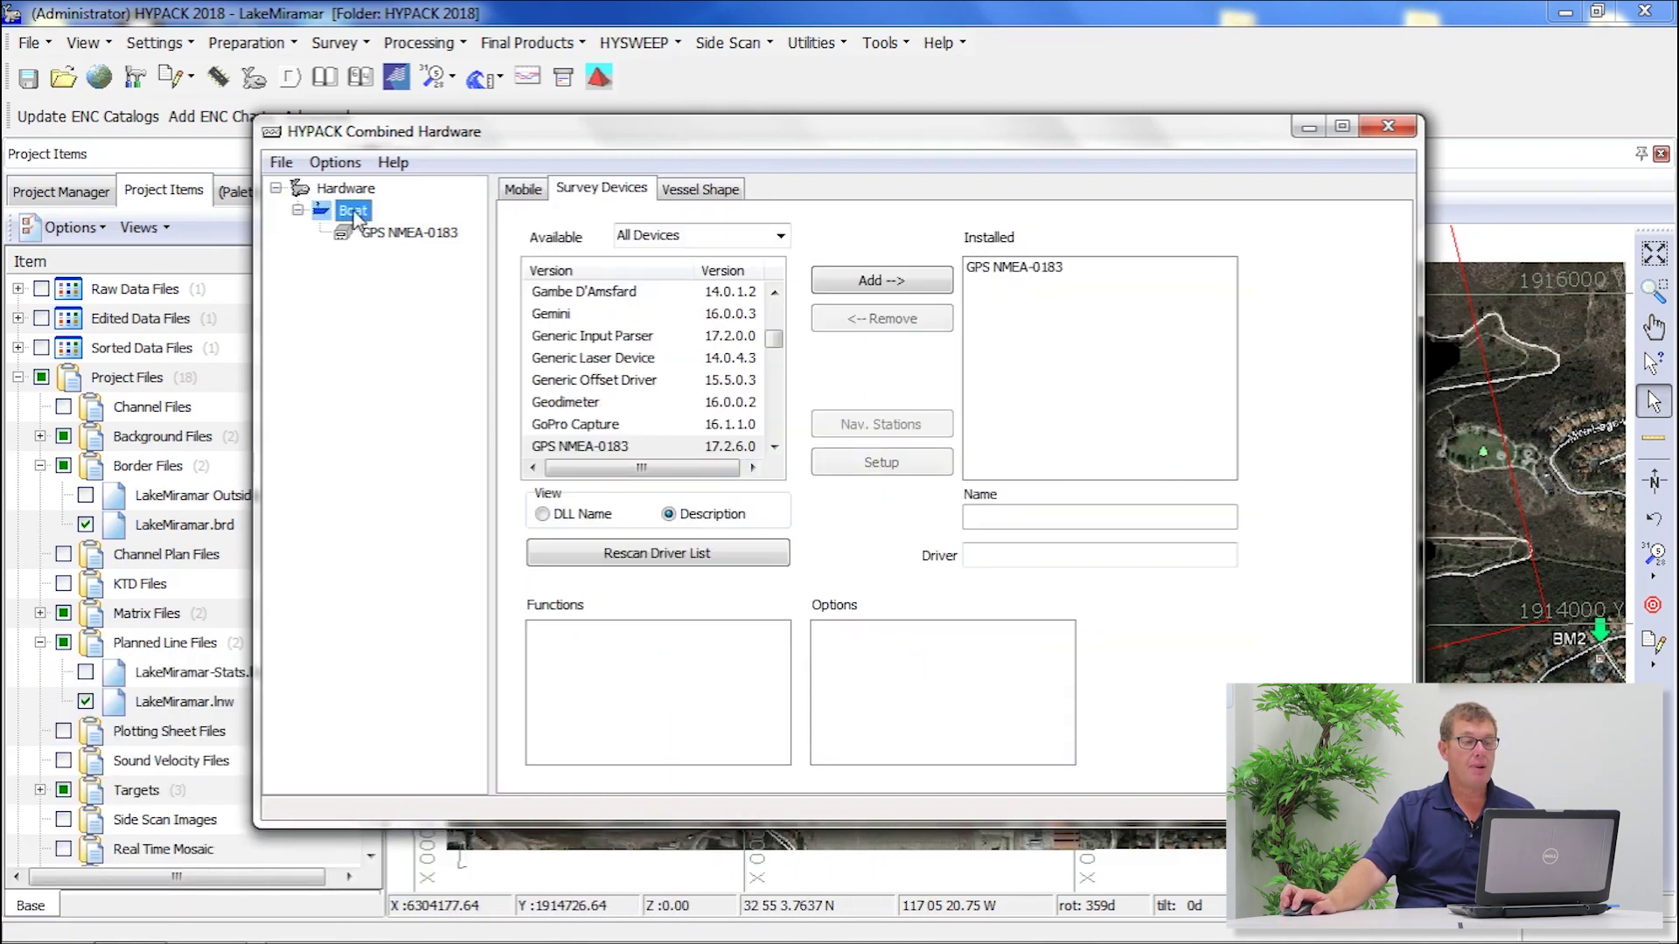
left_click(697, 192)
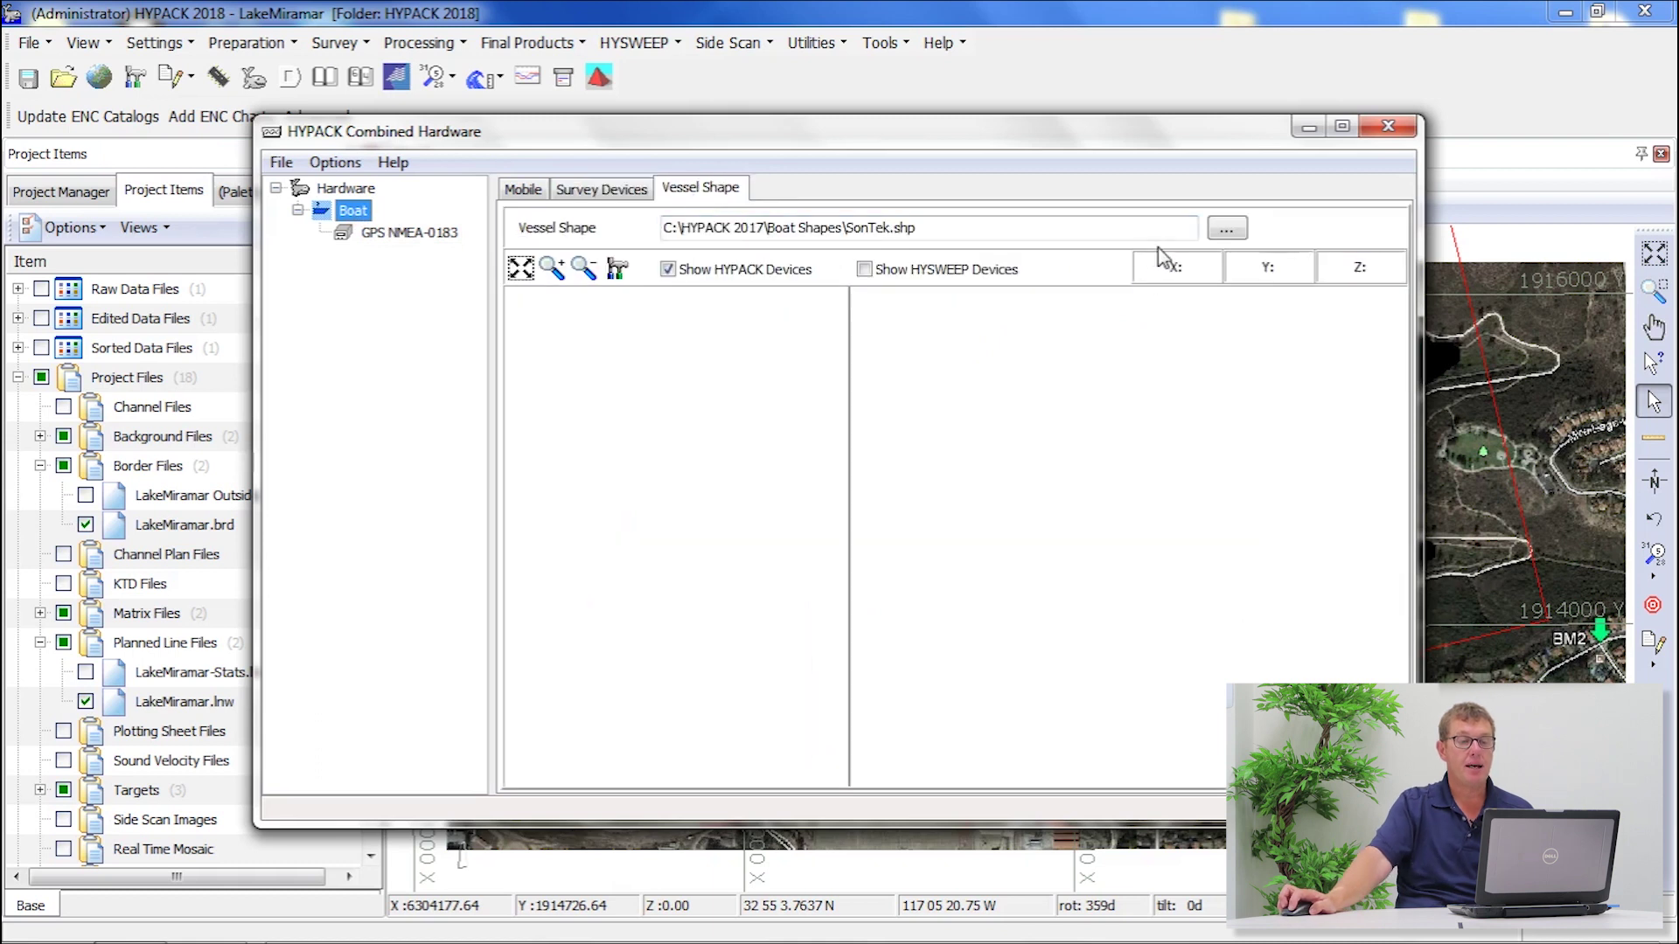
left_click(1226, 229)
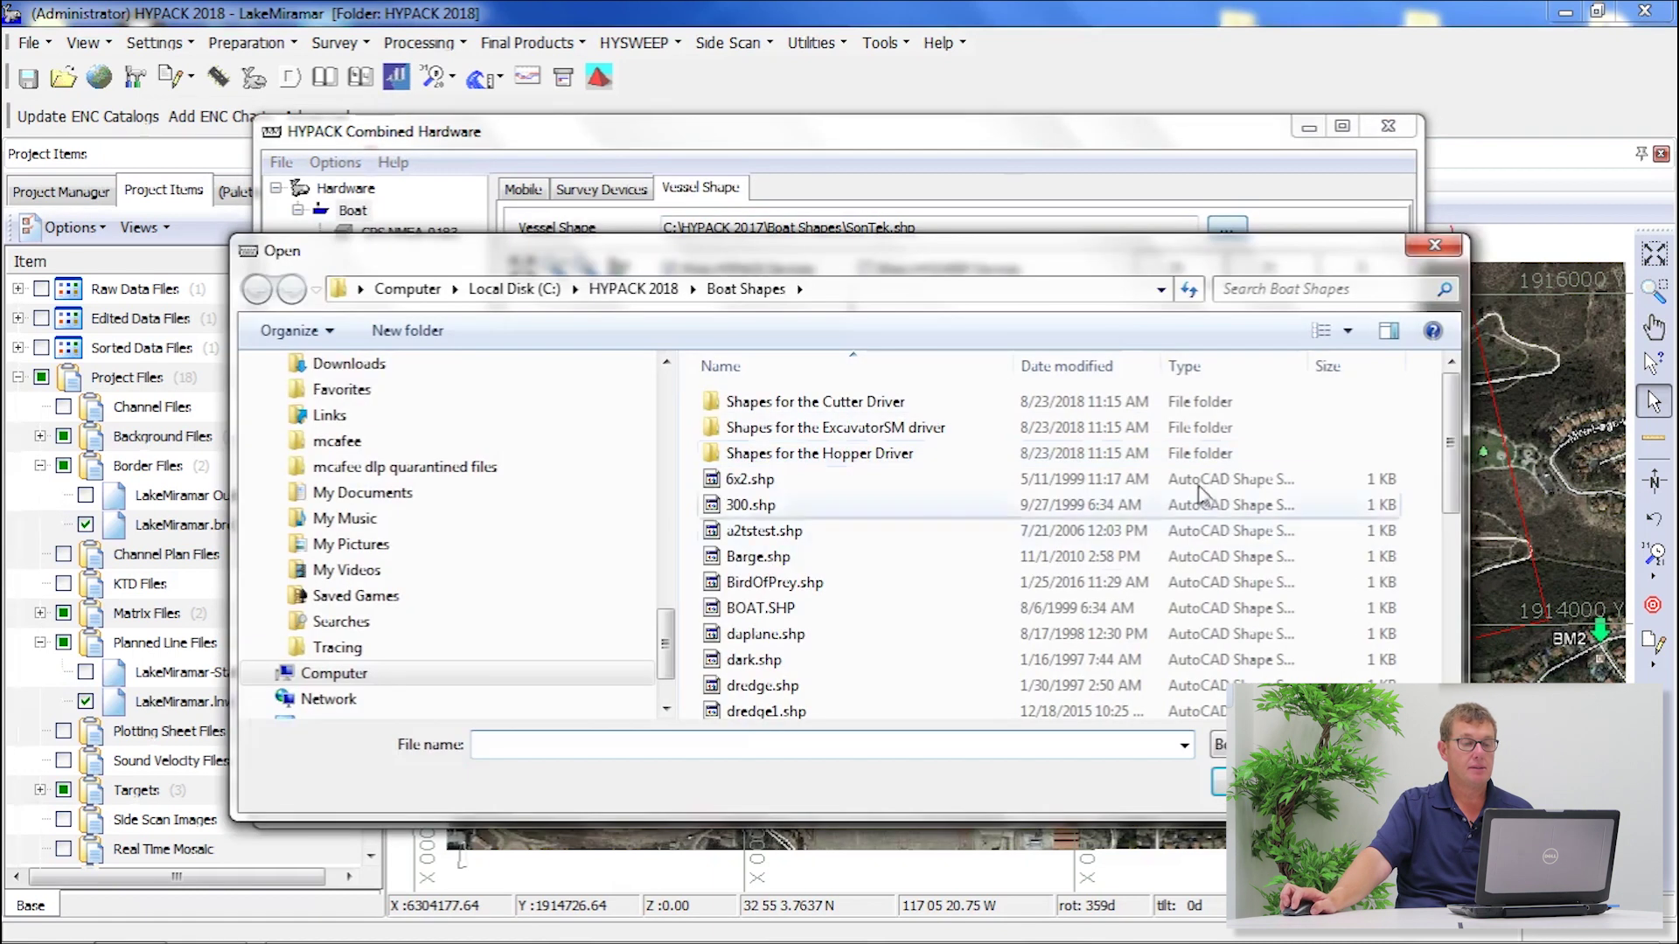
left_click_drag(1453, 504, 1453, 597)
left_click(835, 594)
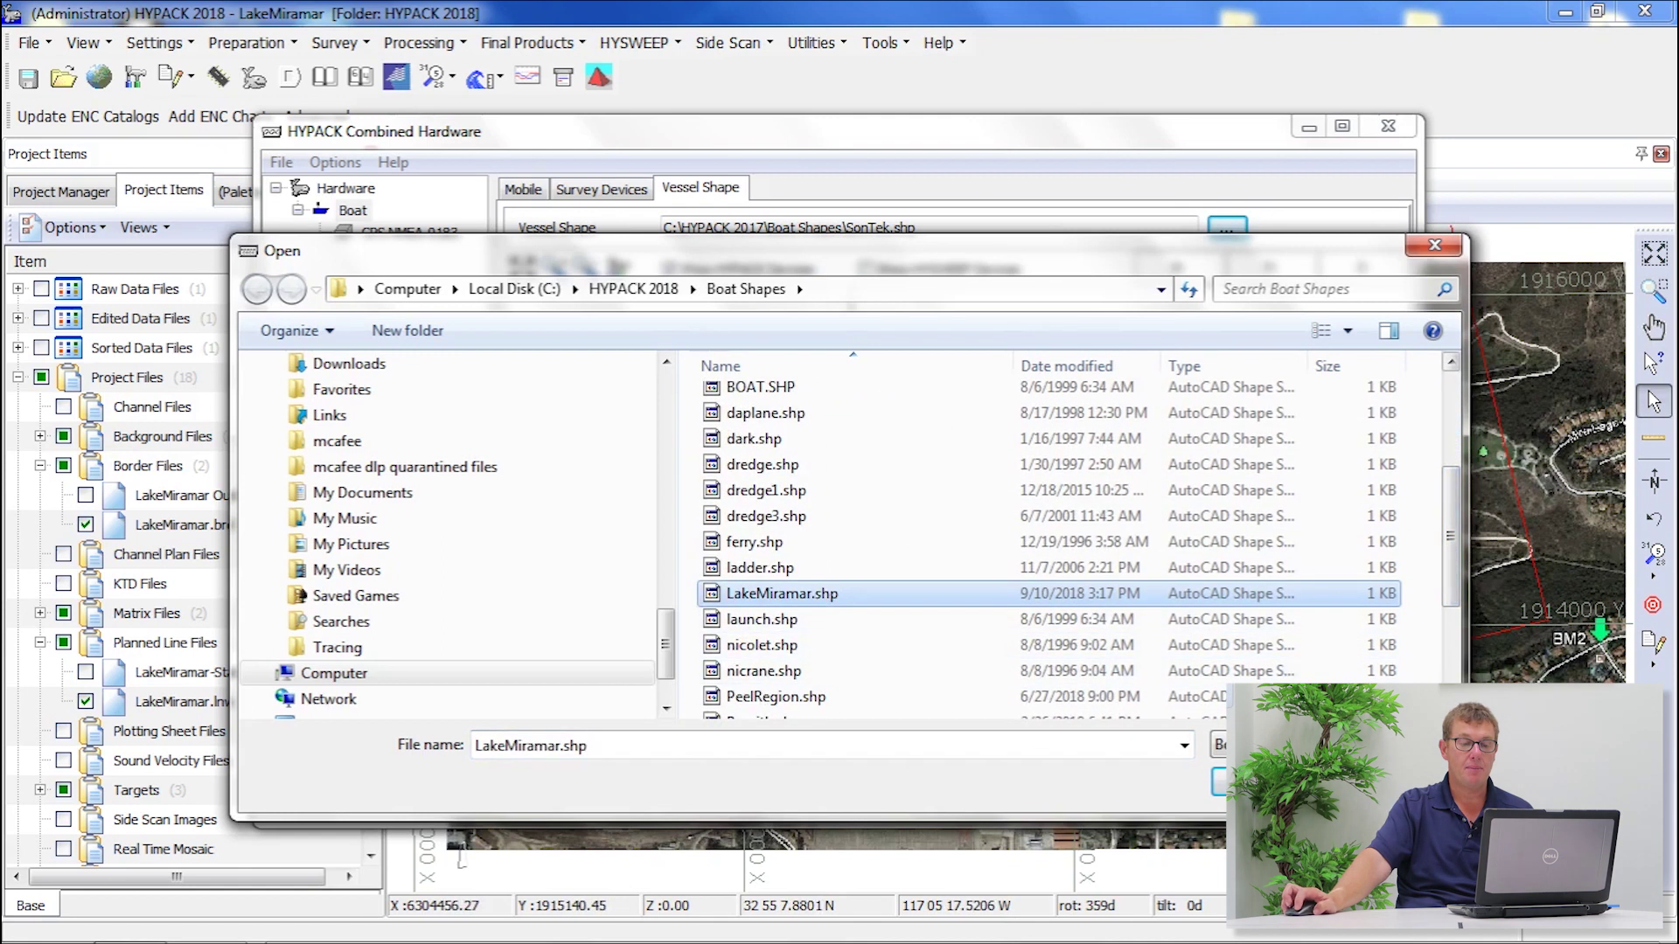
left_click(1250, 780)
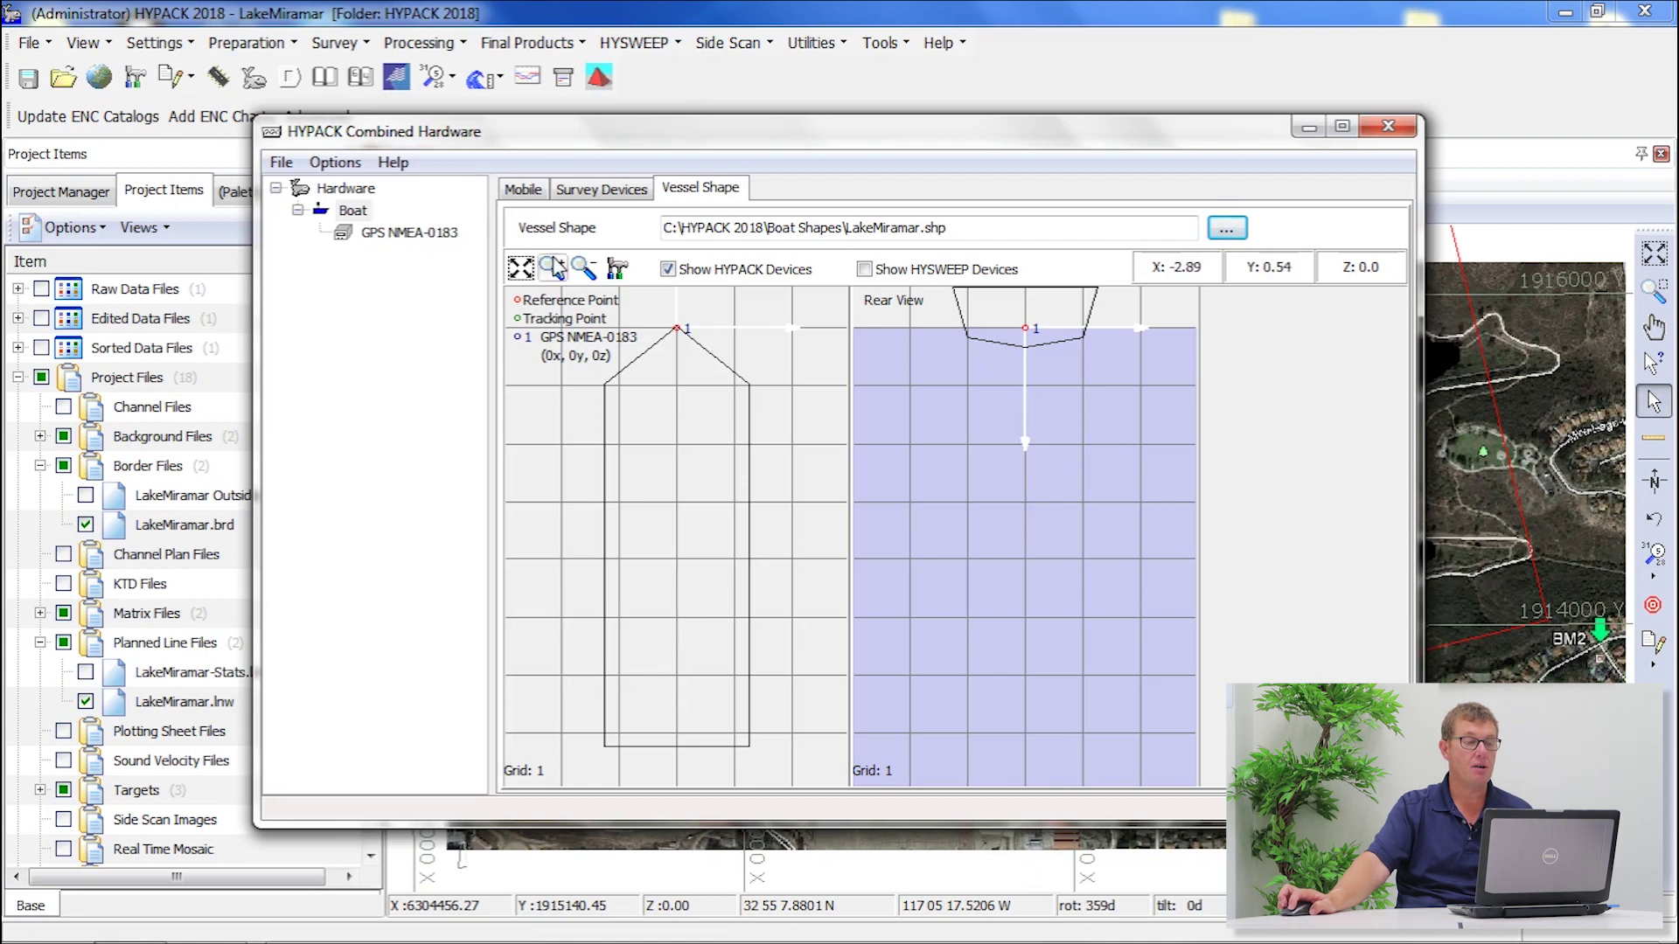
- Set the GPS NMEA-0183 device's Forward offset to -5
left_click(407, 232)
left_click(739, 189)
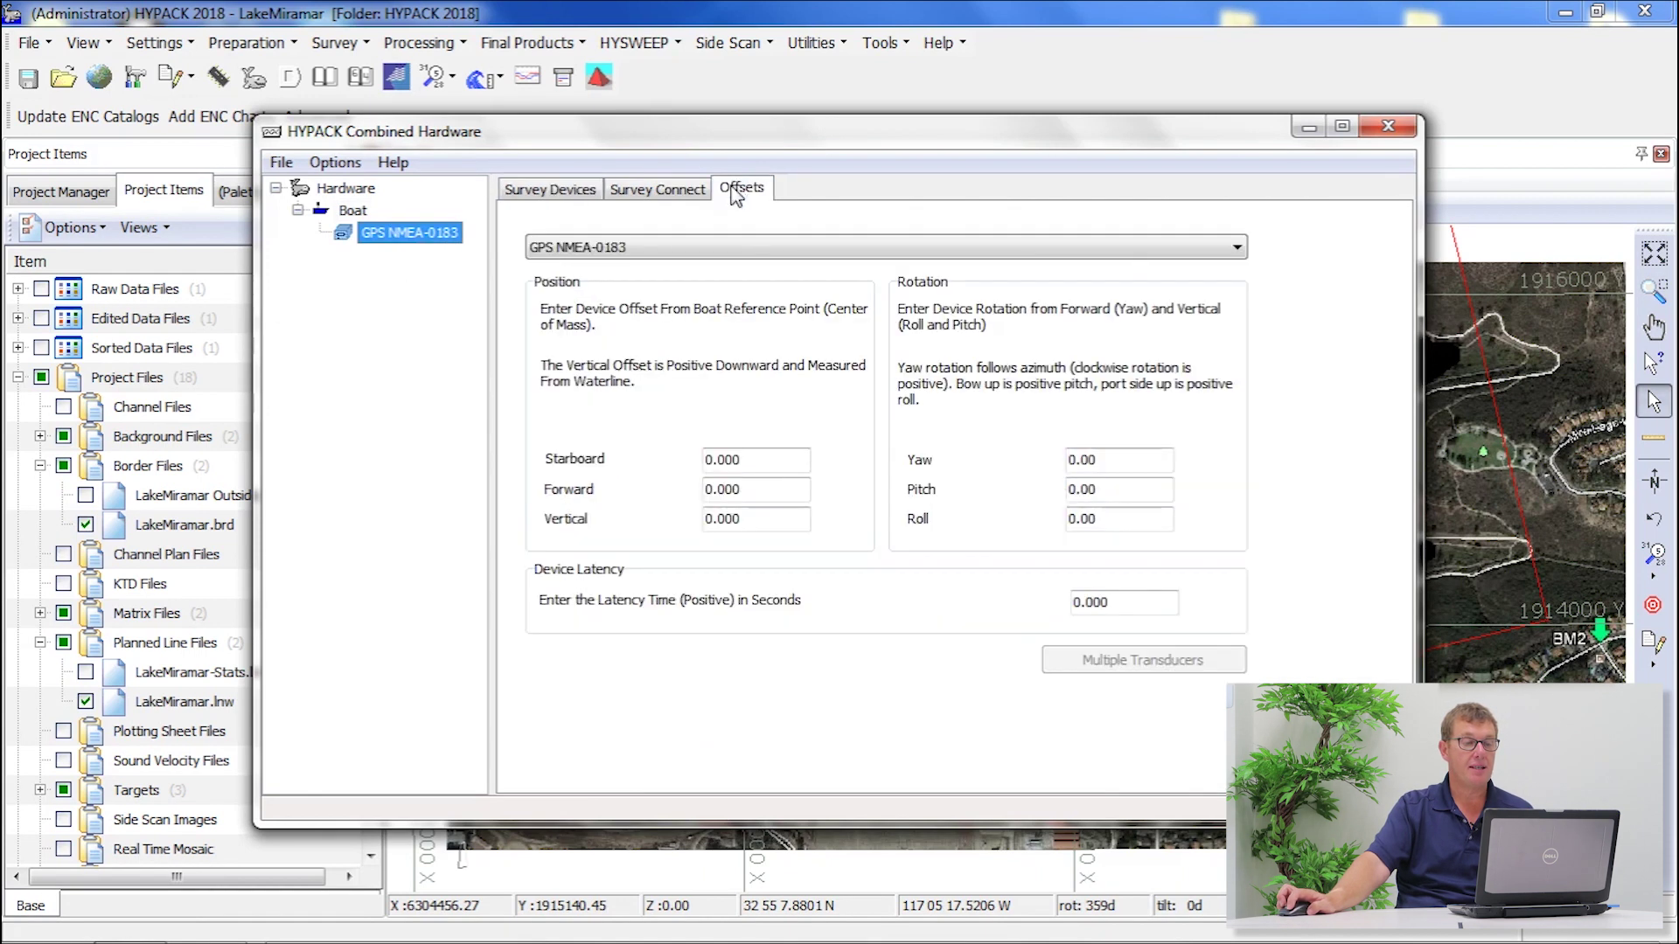
double_click(759, 488)
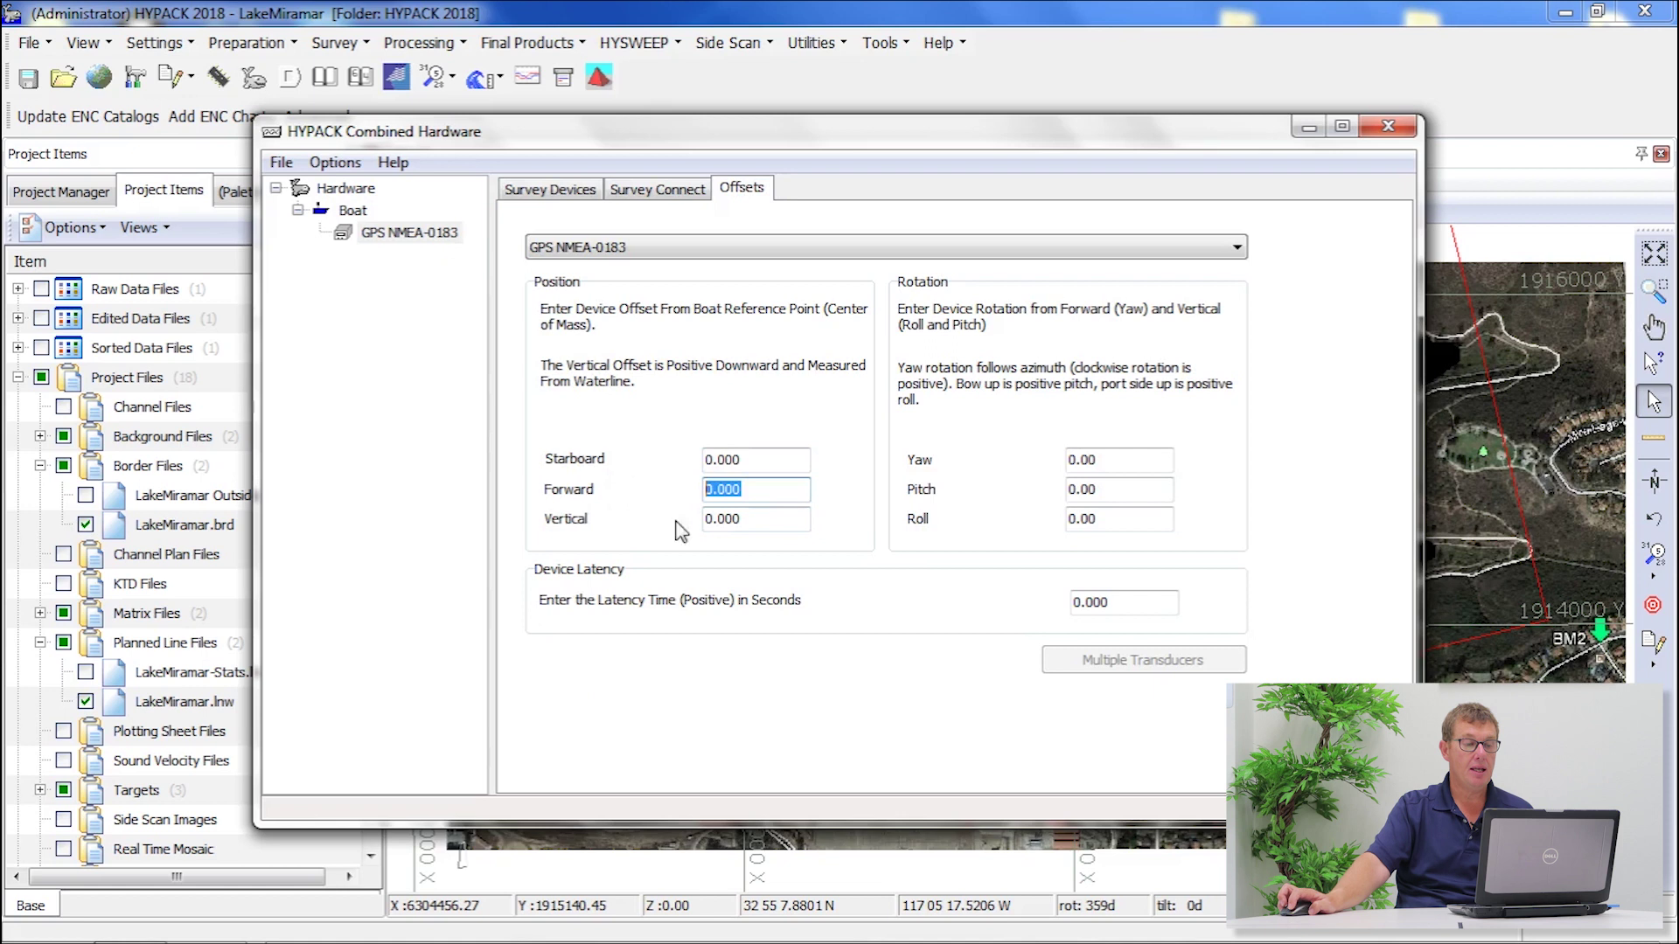
type("-5")
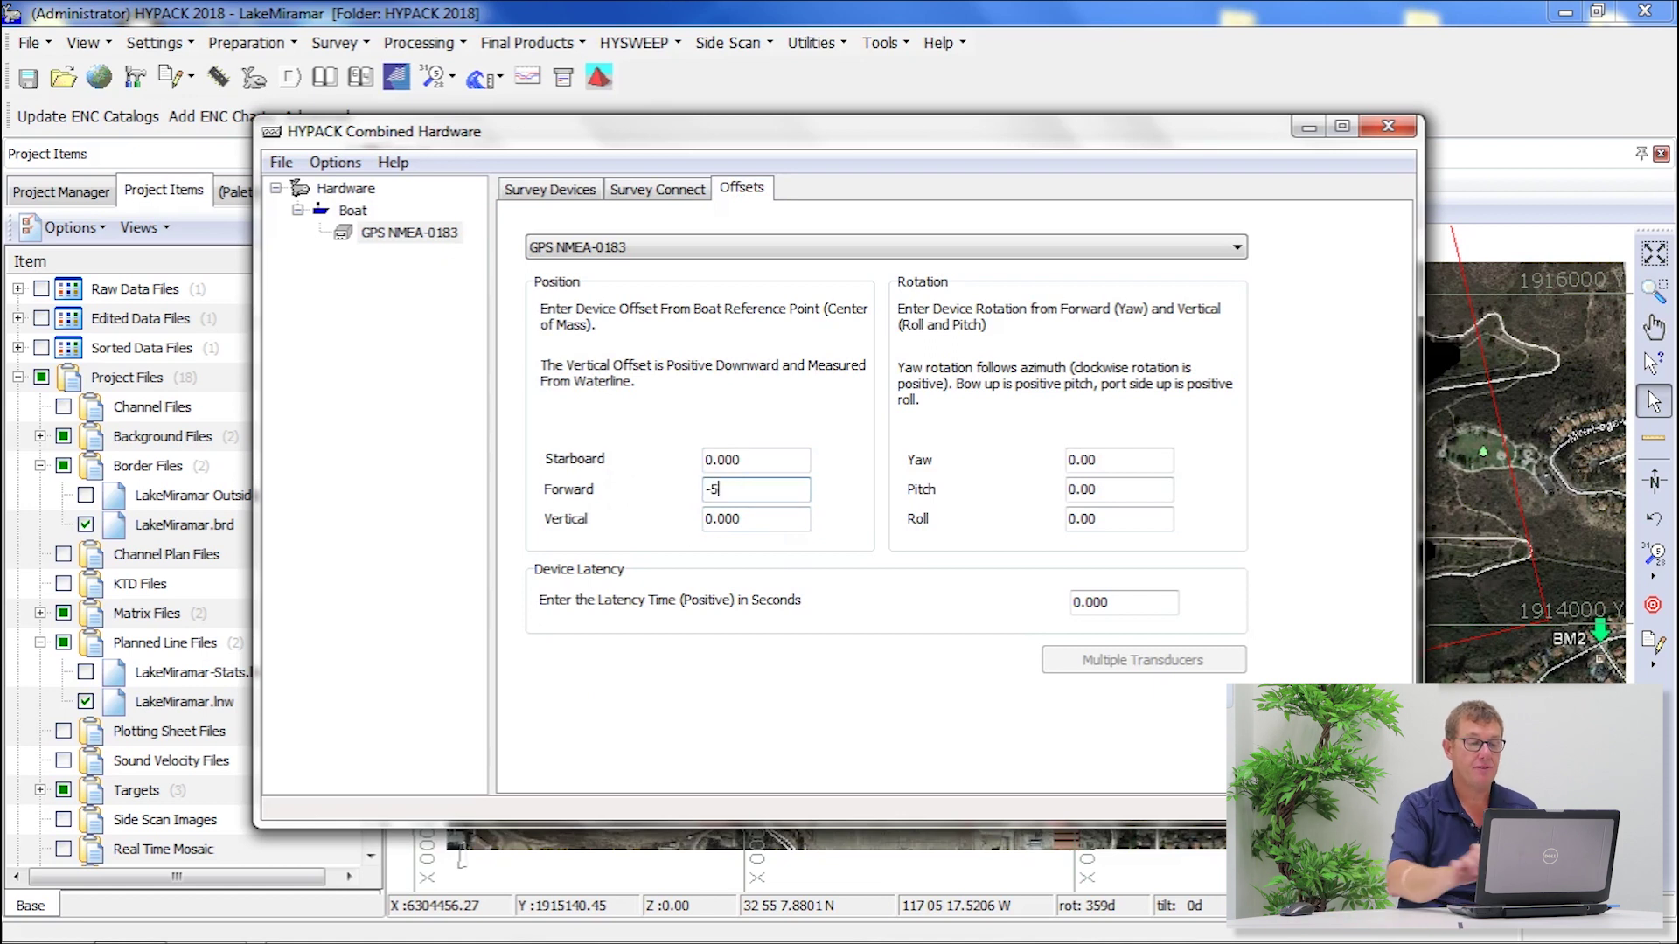
double_click(704, 459)
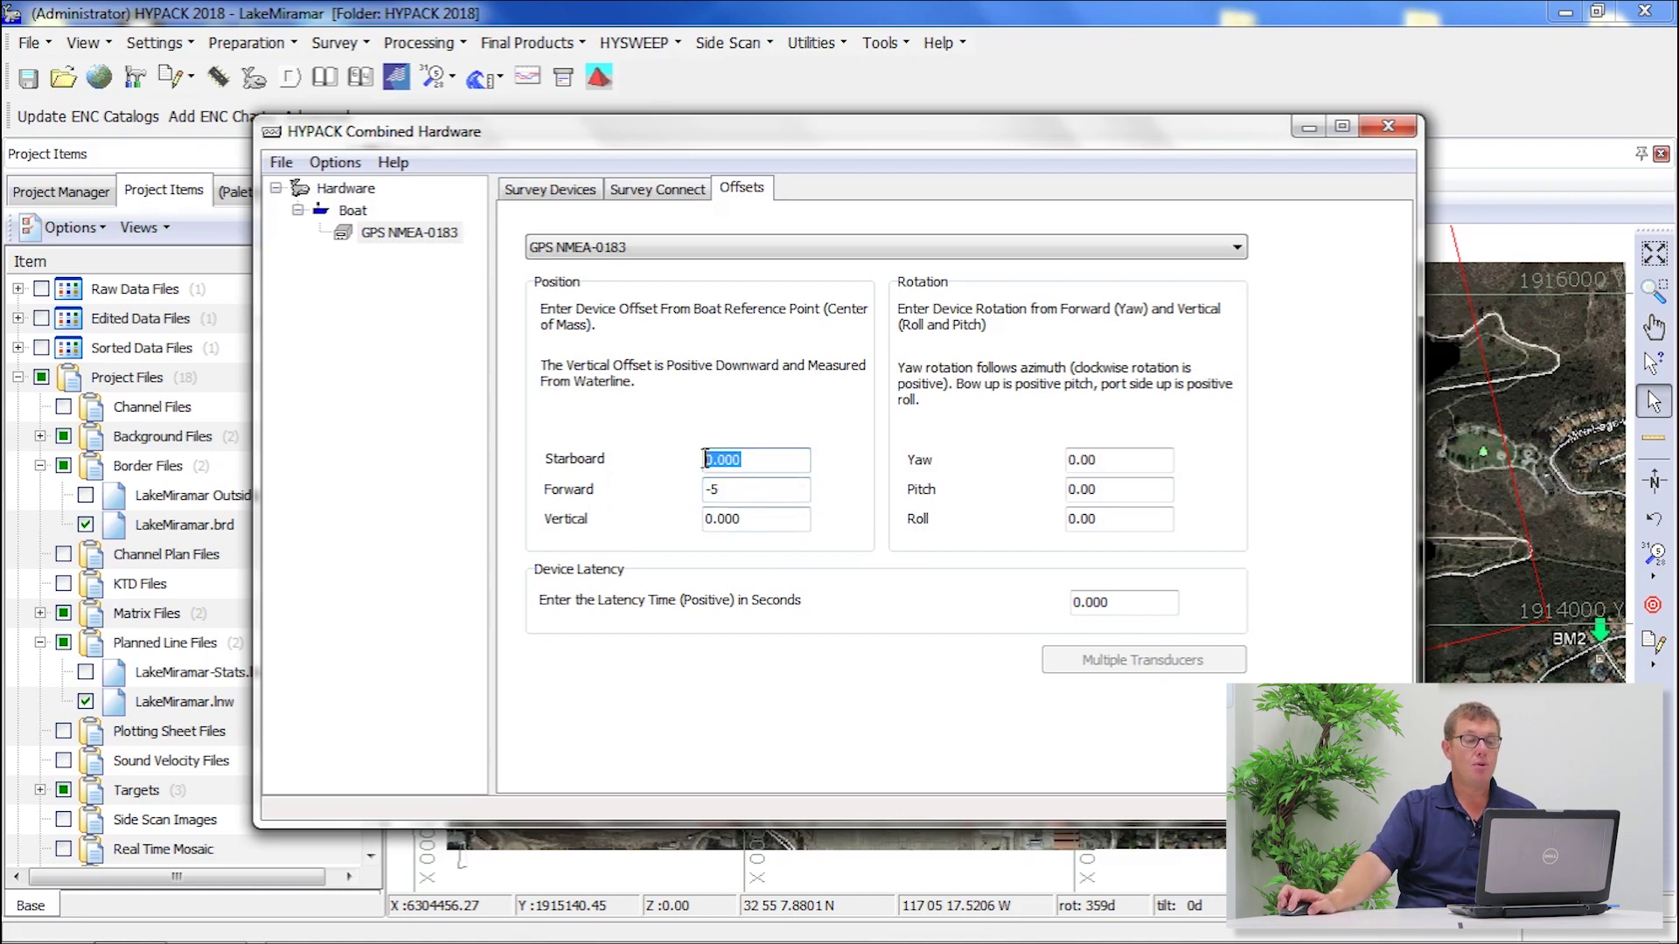
- Check the GPS antenna's position on the boat's vessel shape in a maximized window fitted to the full drawing
left_click(353, 213)
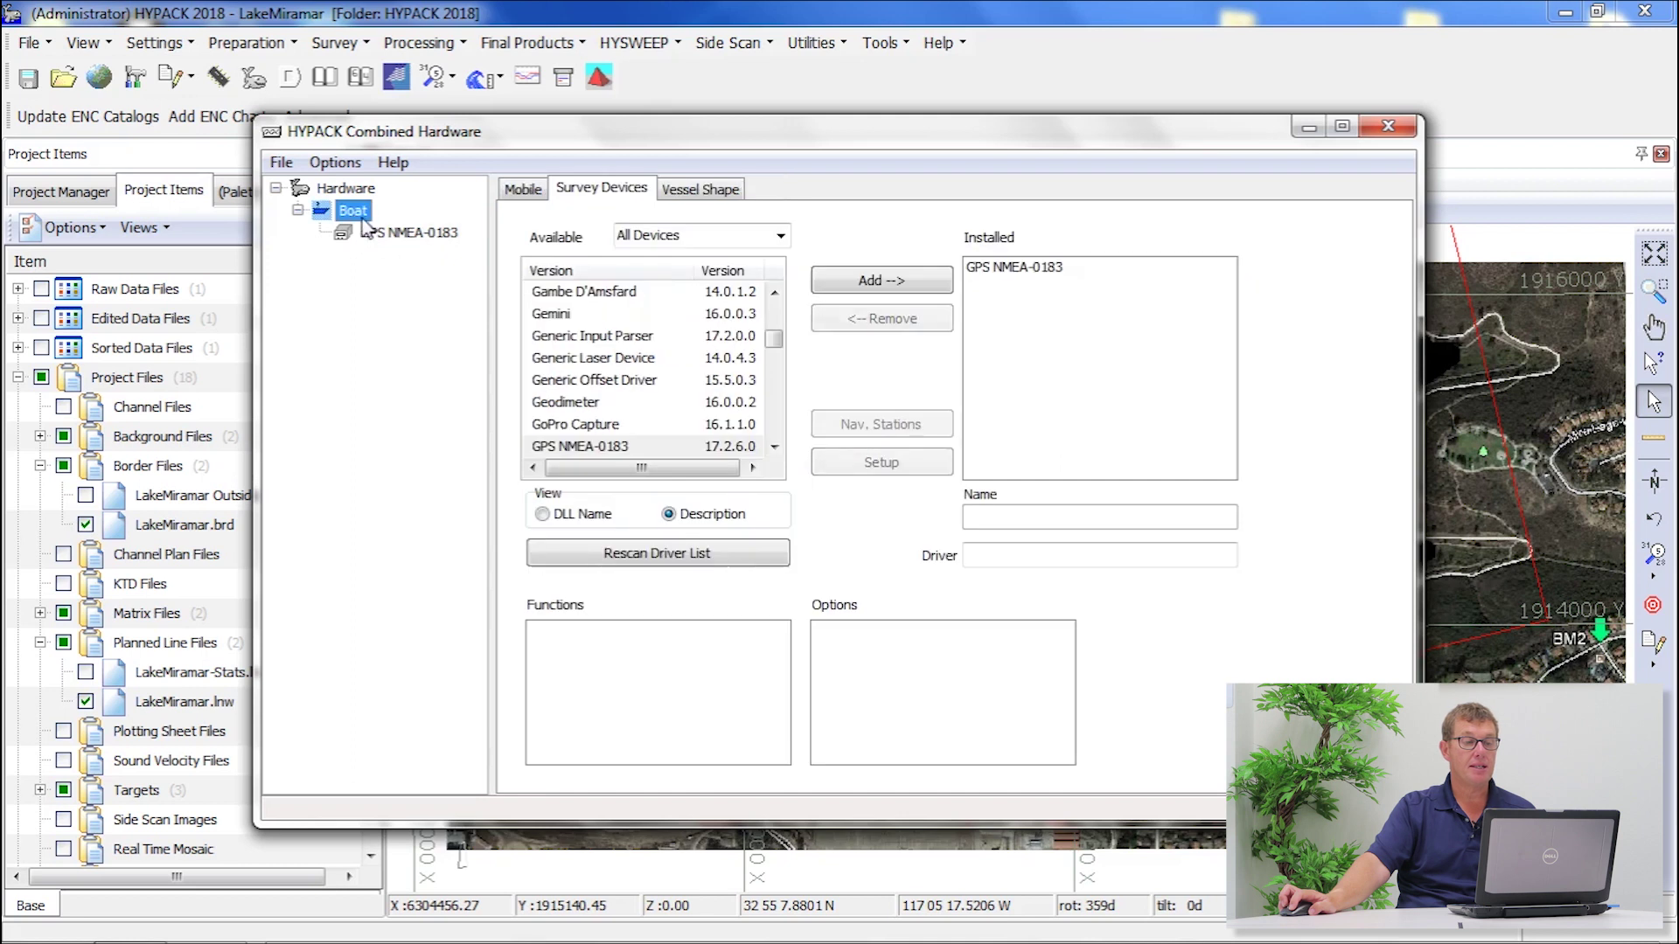
left_click(716, 201)
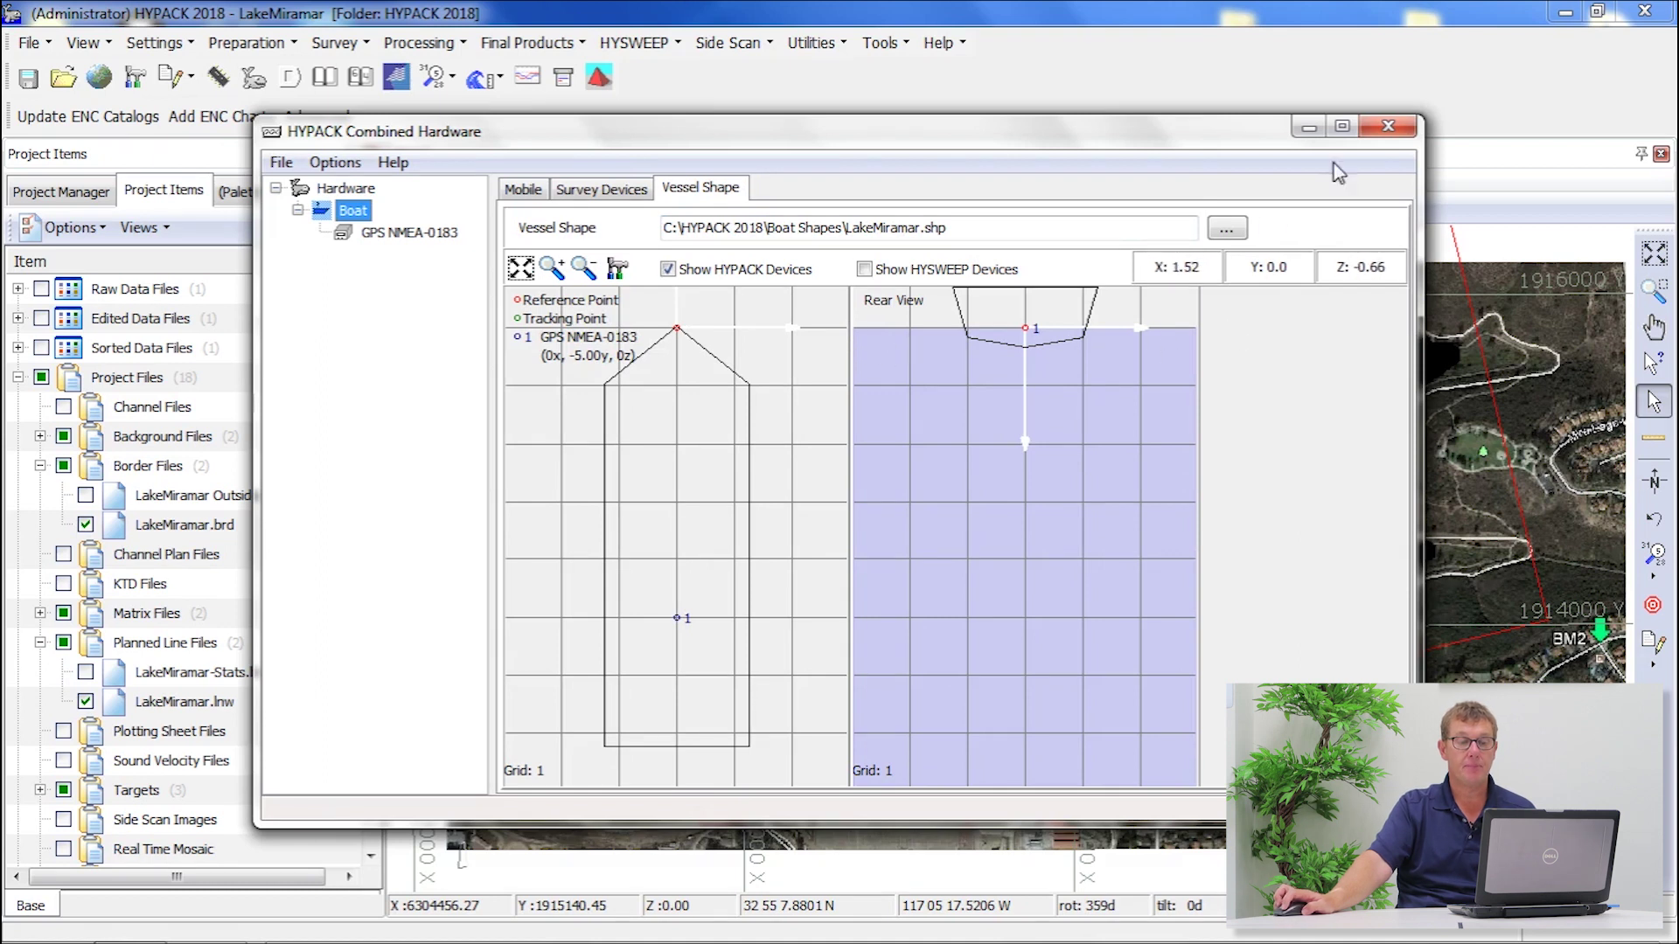
left_click(1342, 127)
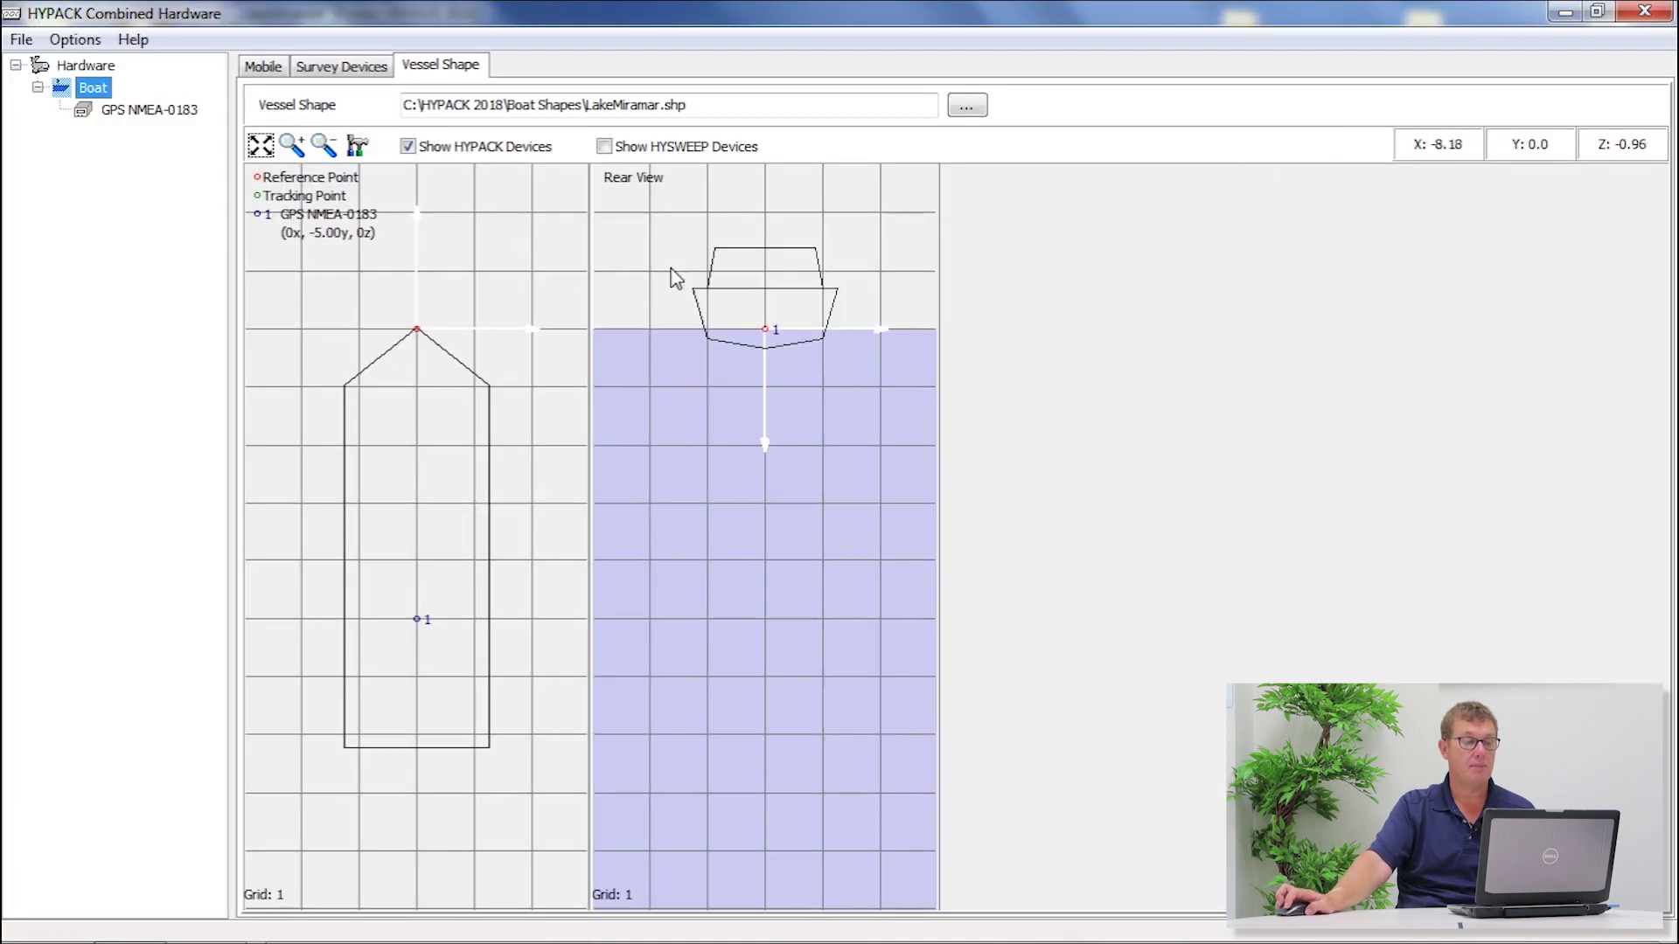
left_click(260, 146)
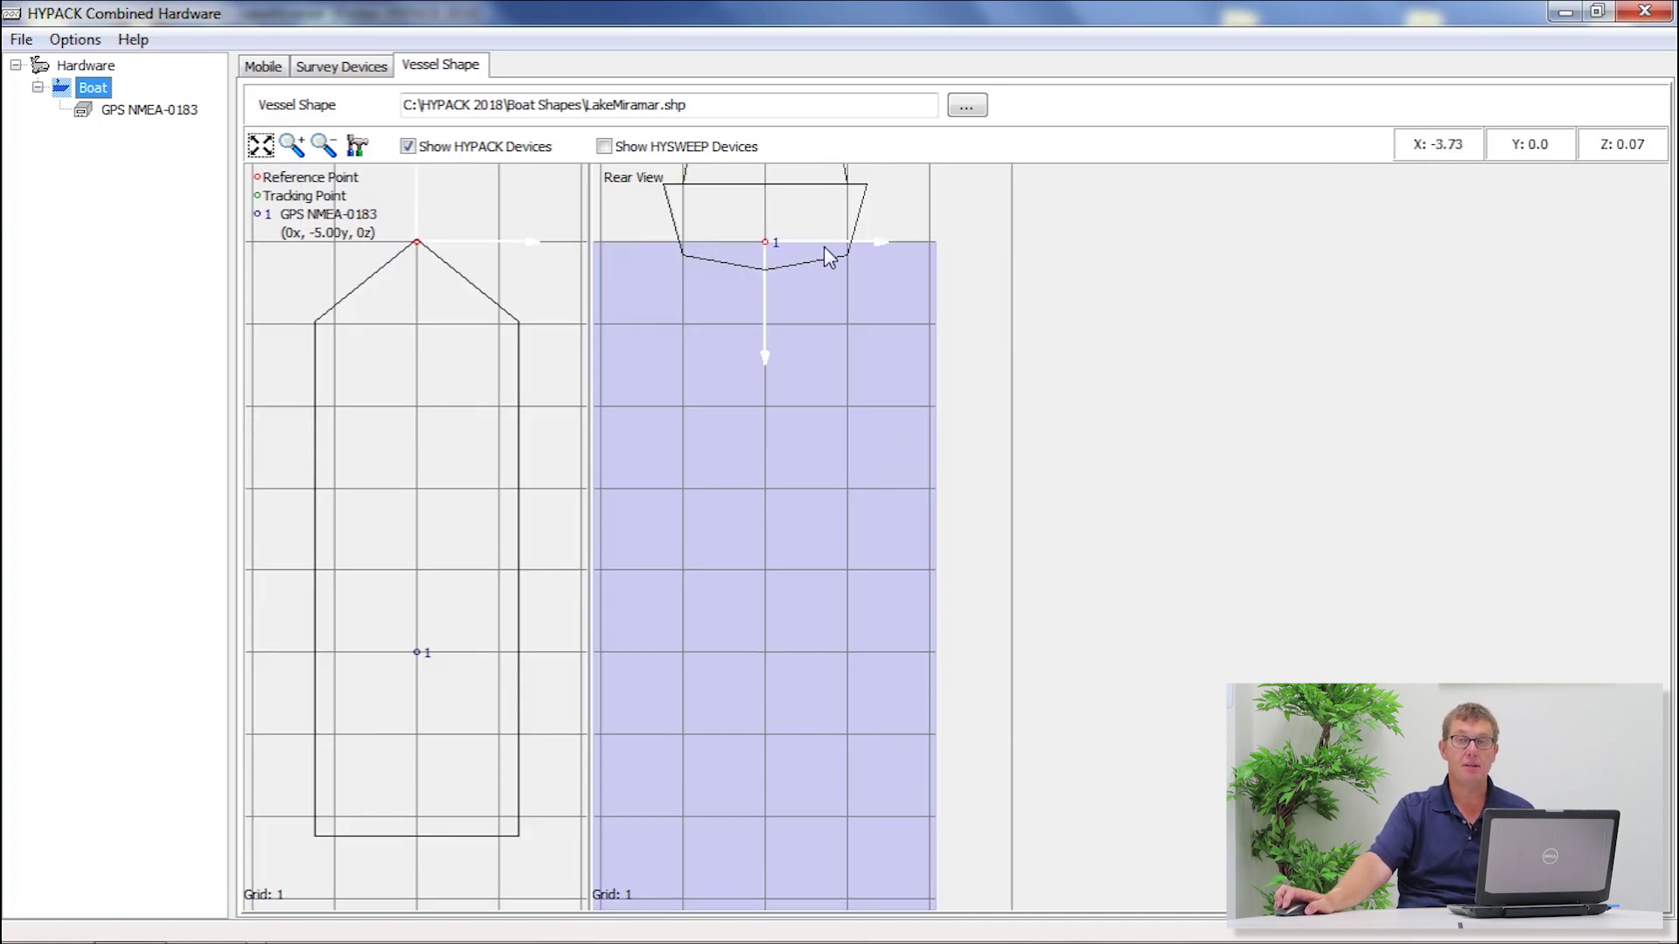
- Set the GPS NMEA-0183 device's Vertical offset to -2
left_click(172, 118)
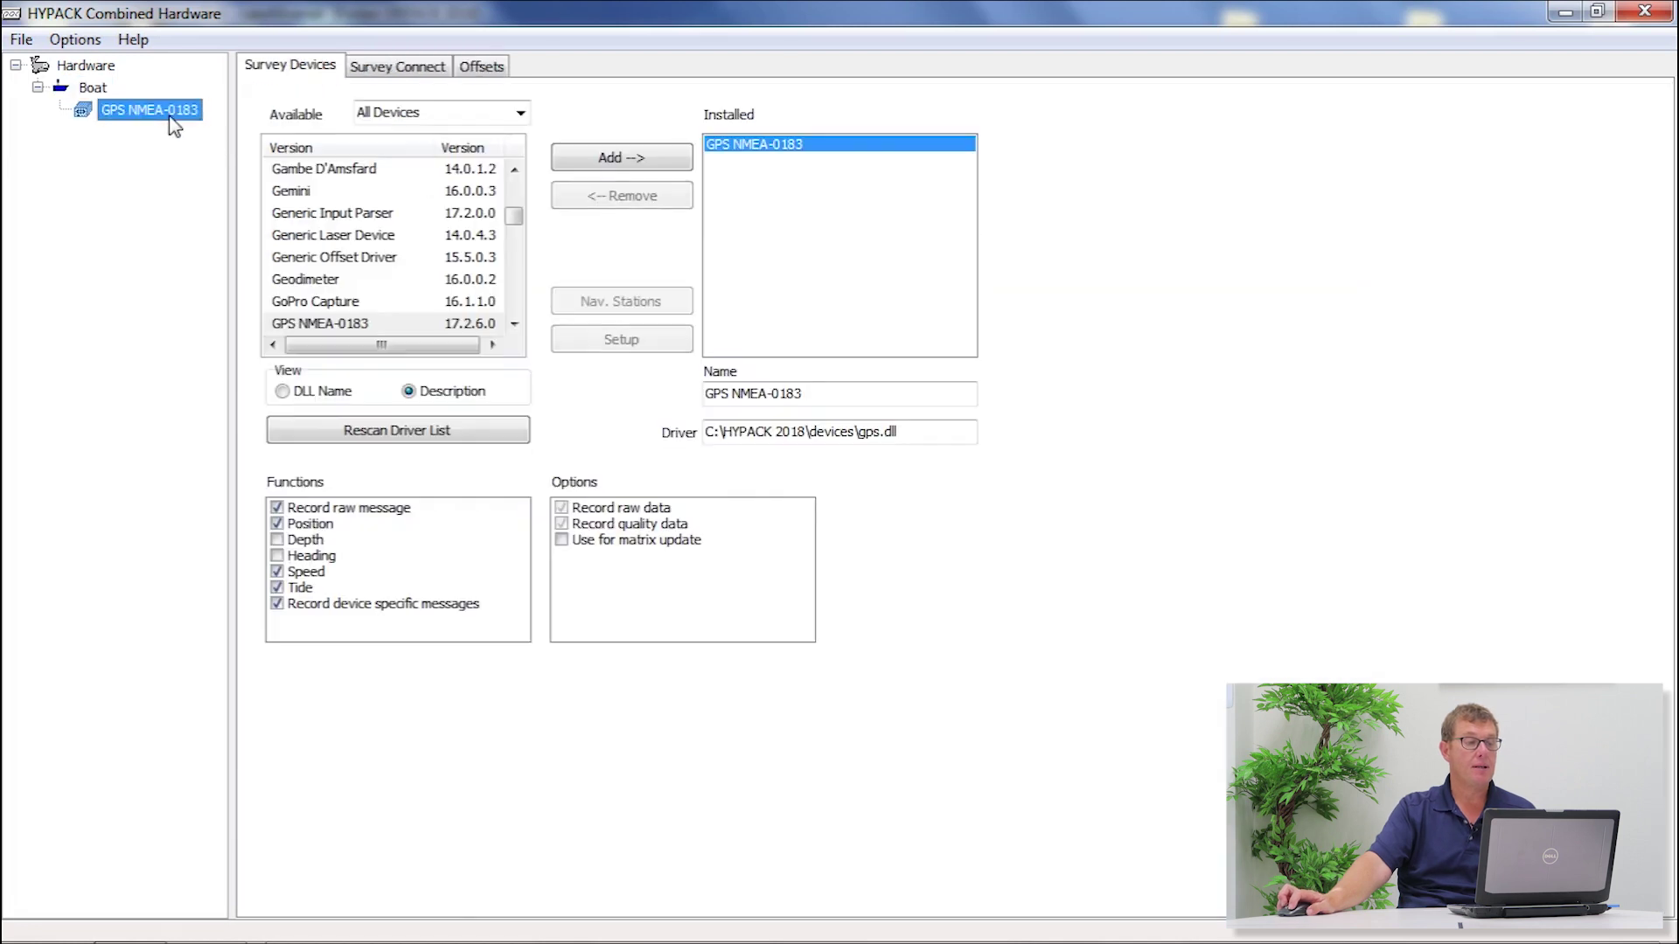
left_click(481, 67)
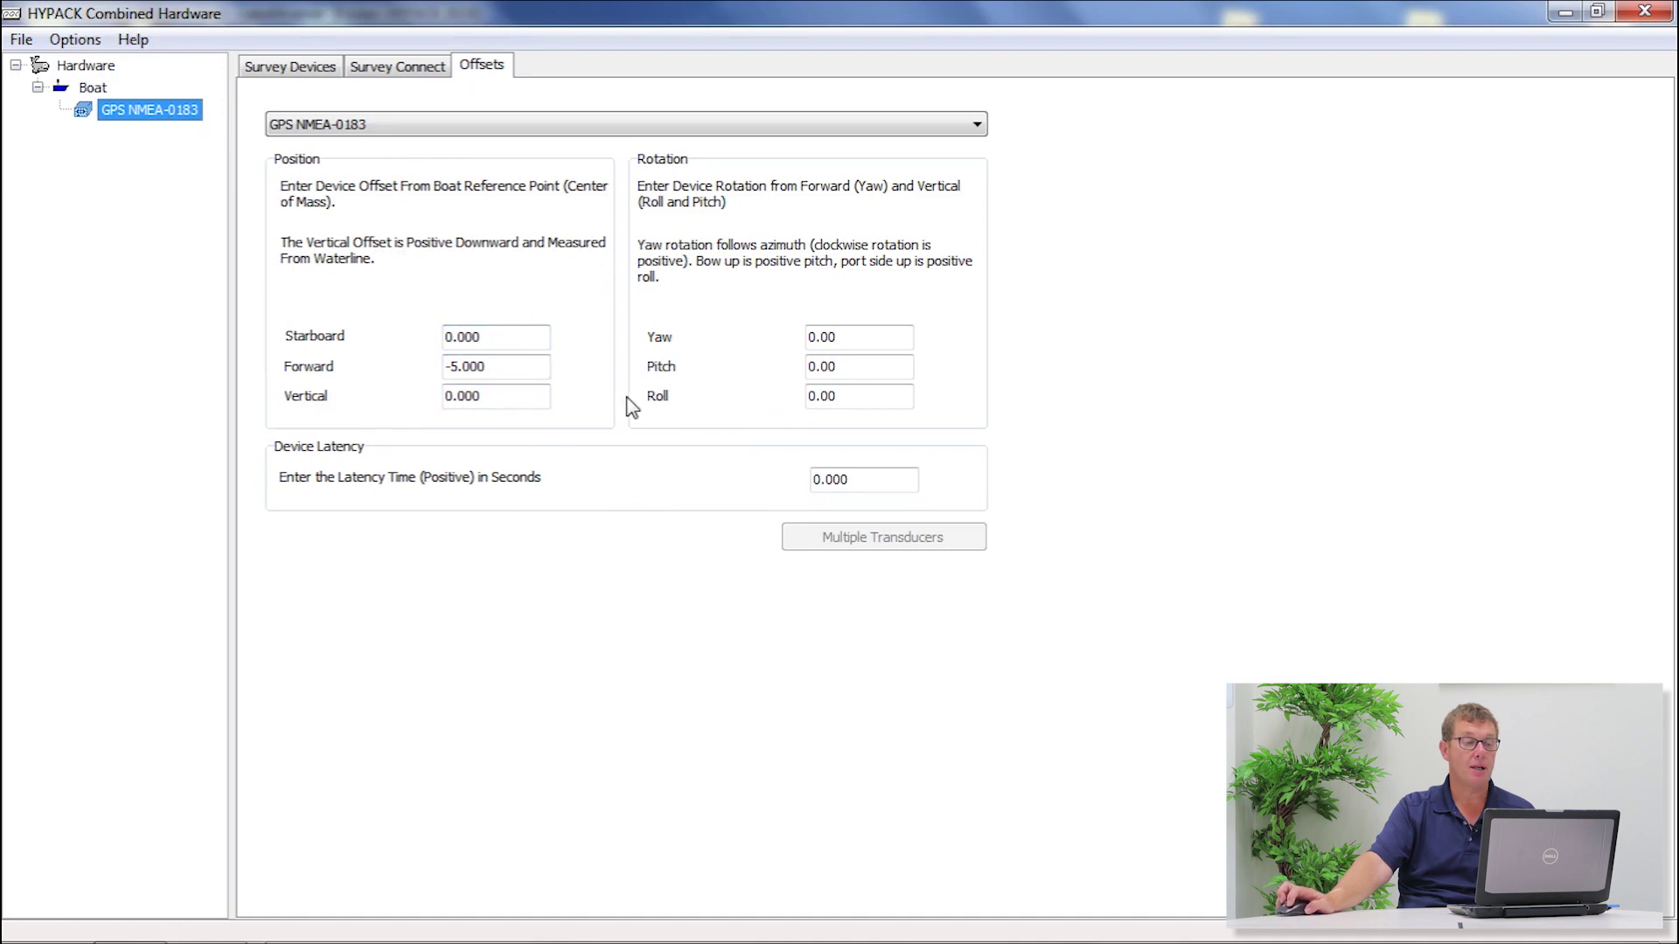
left_click_drag(491, 401, 405, 397)
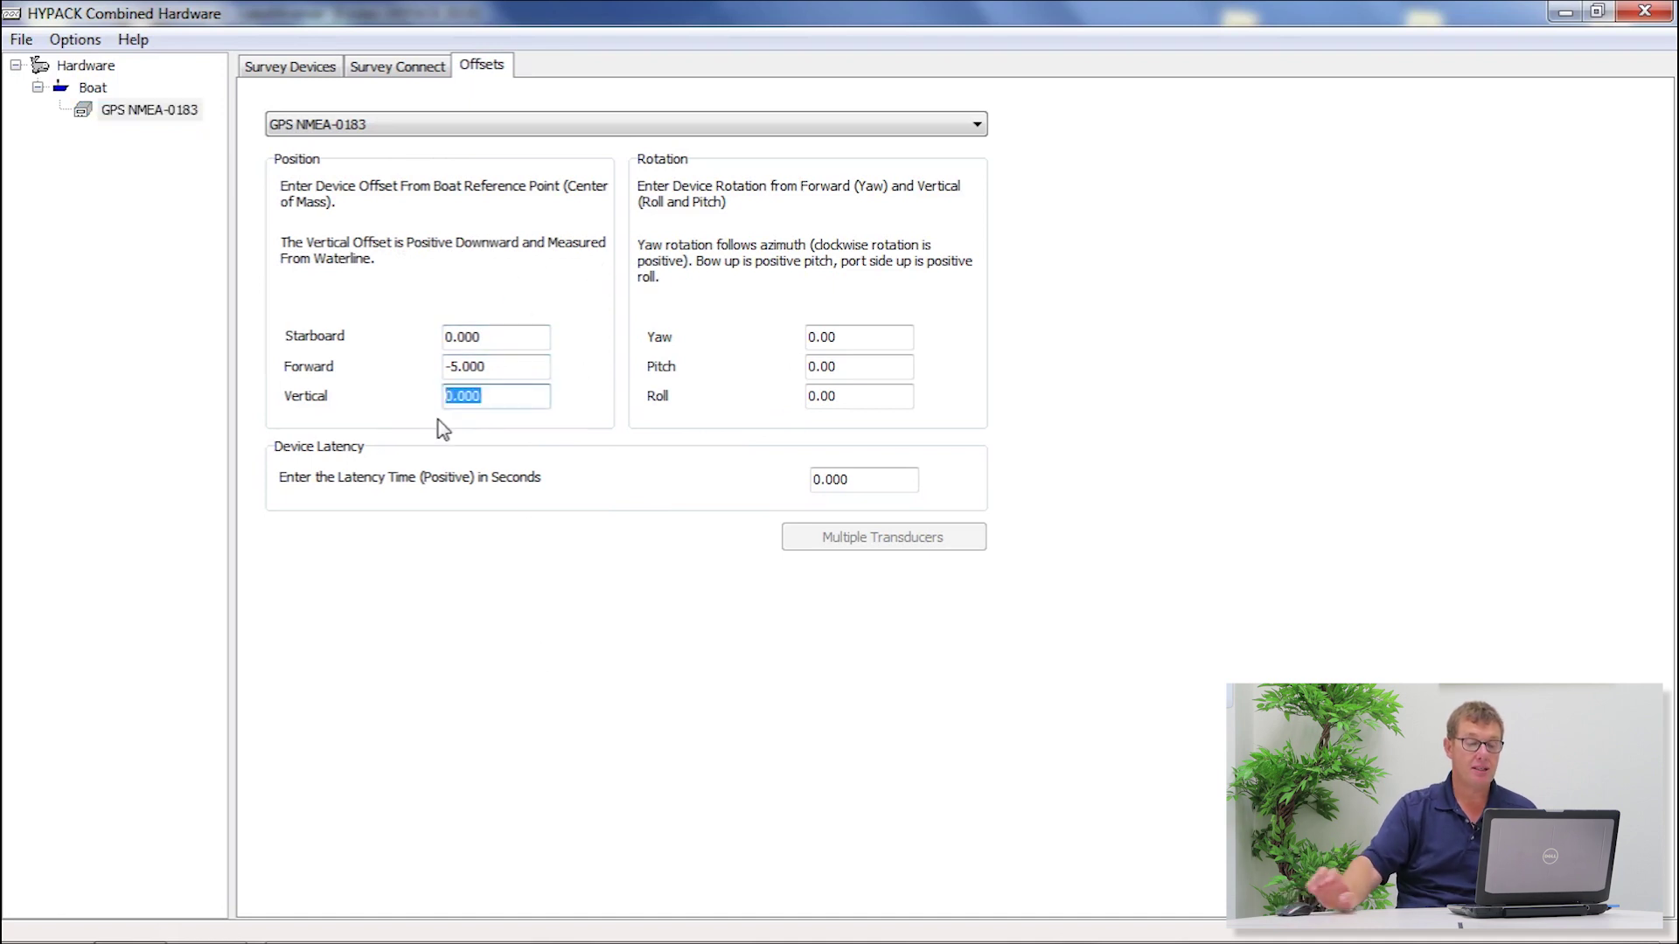
type("-2")
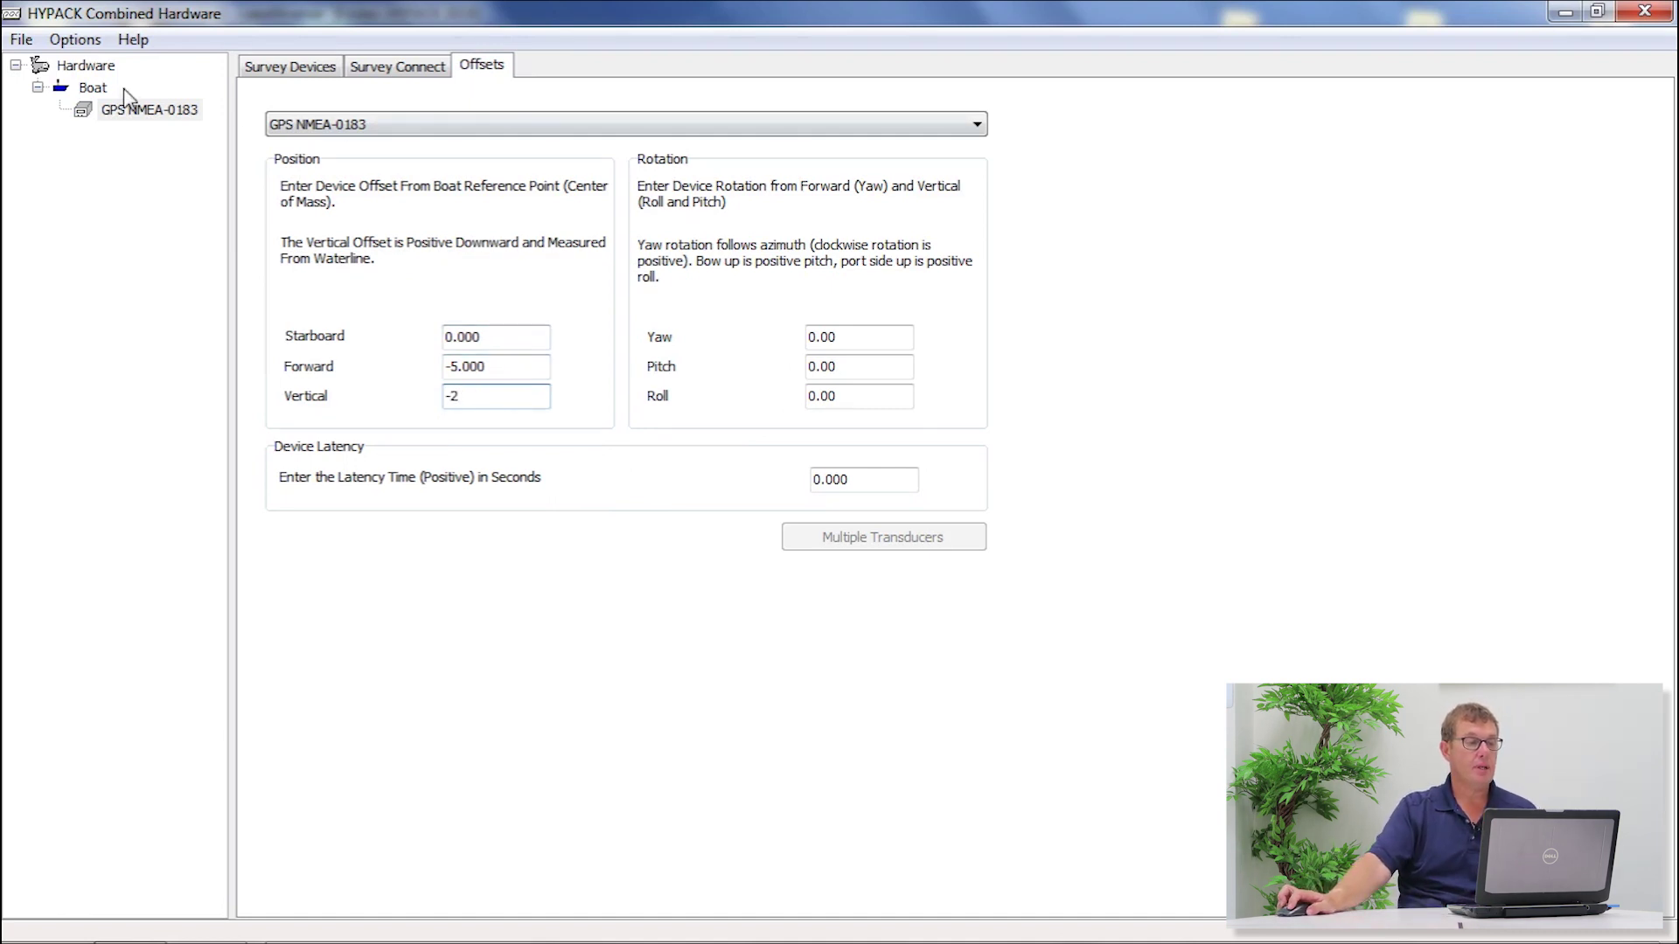
- Check the GPS antenna's height in the rear view of the boat's vessel shape
left_click(94, 88)
left_click(470, 70)
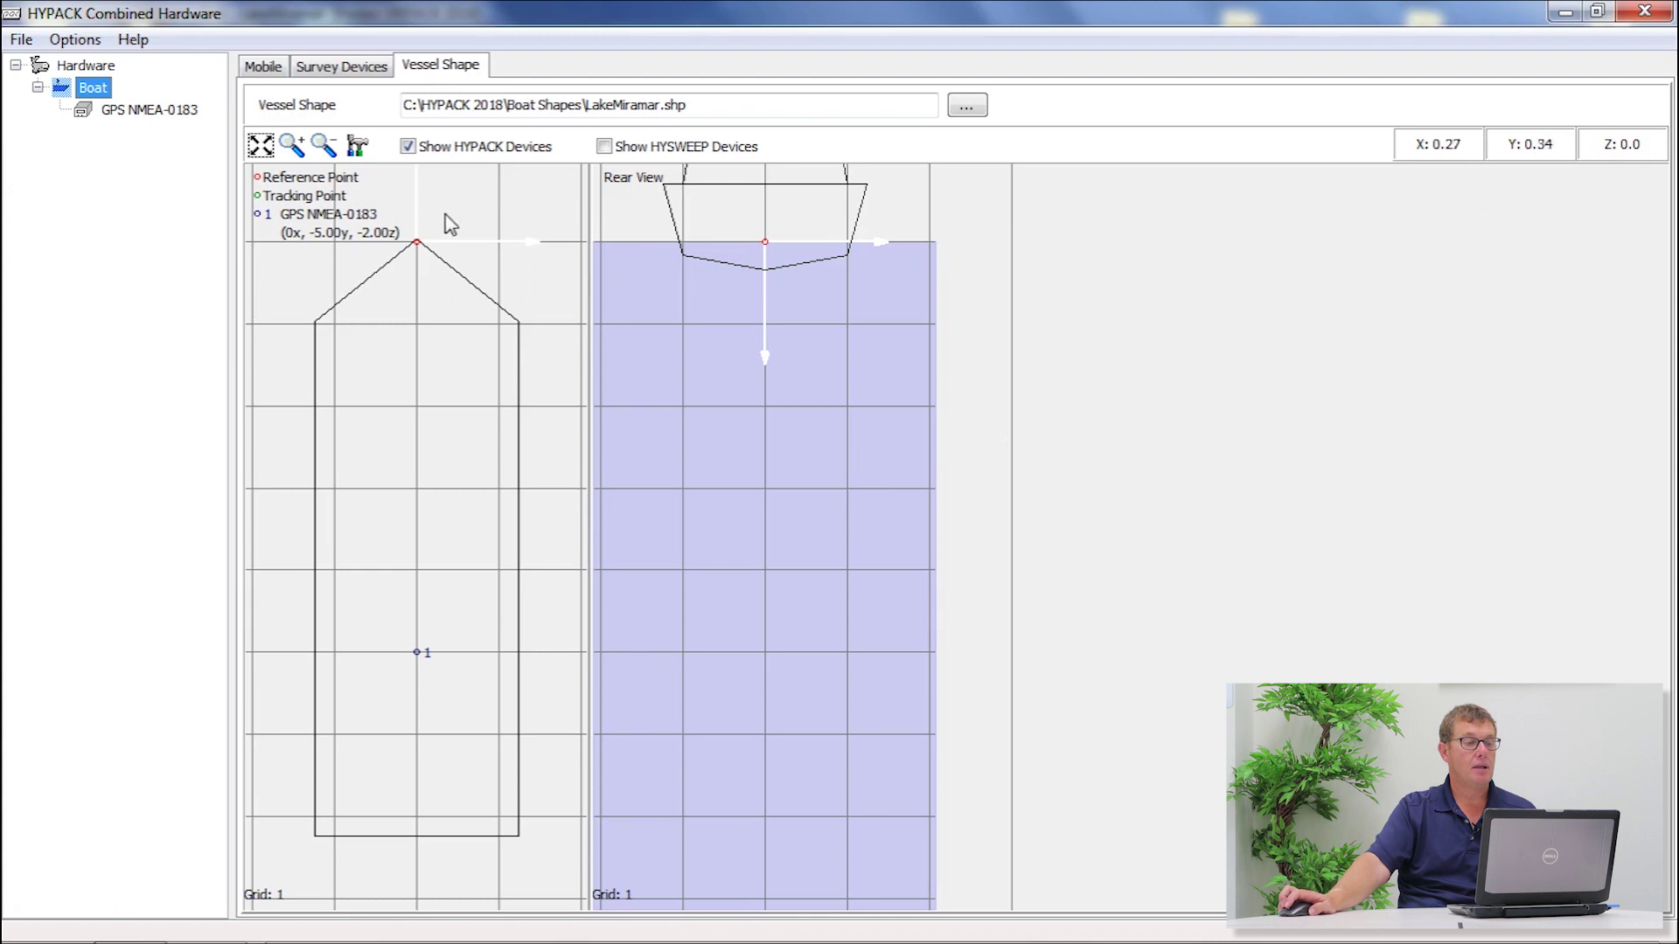
left_click(325, 145)
left_click(333, 145)
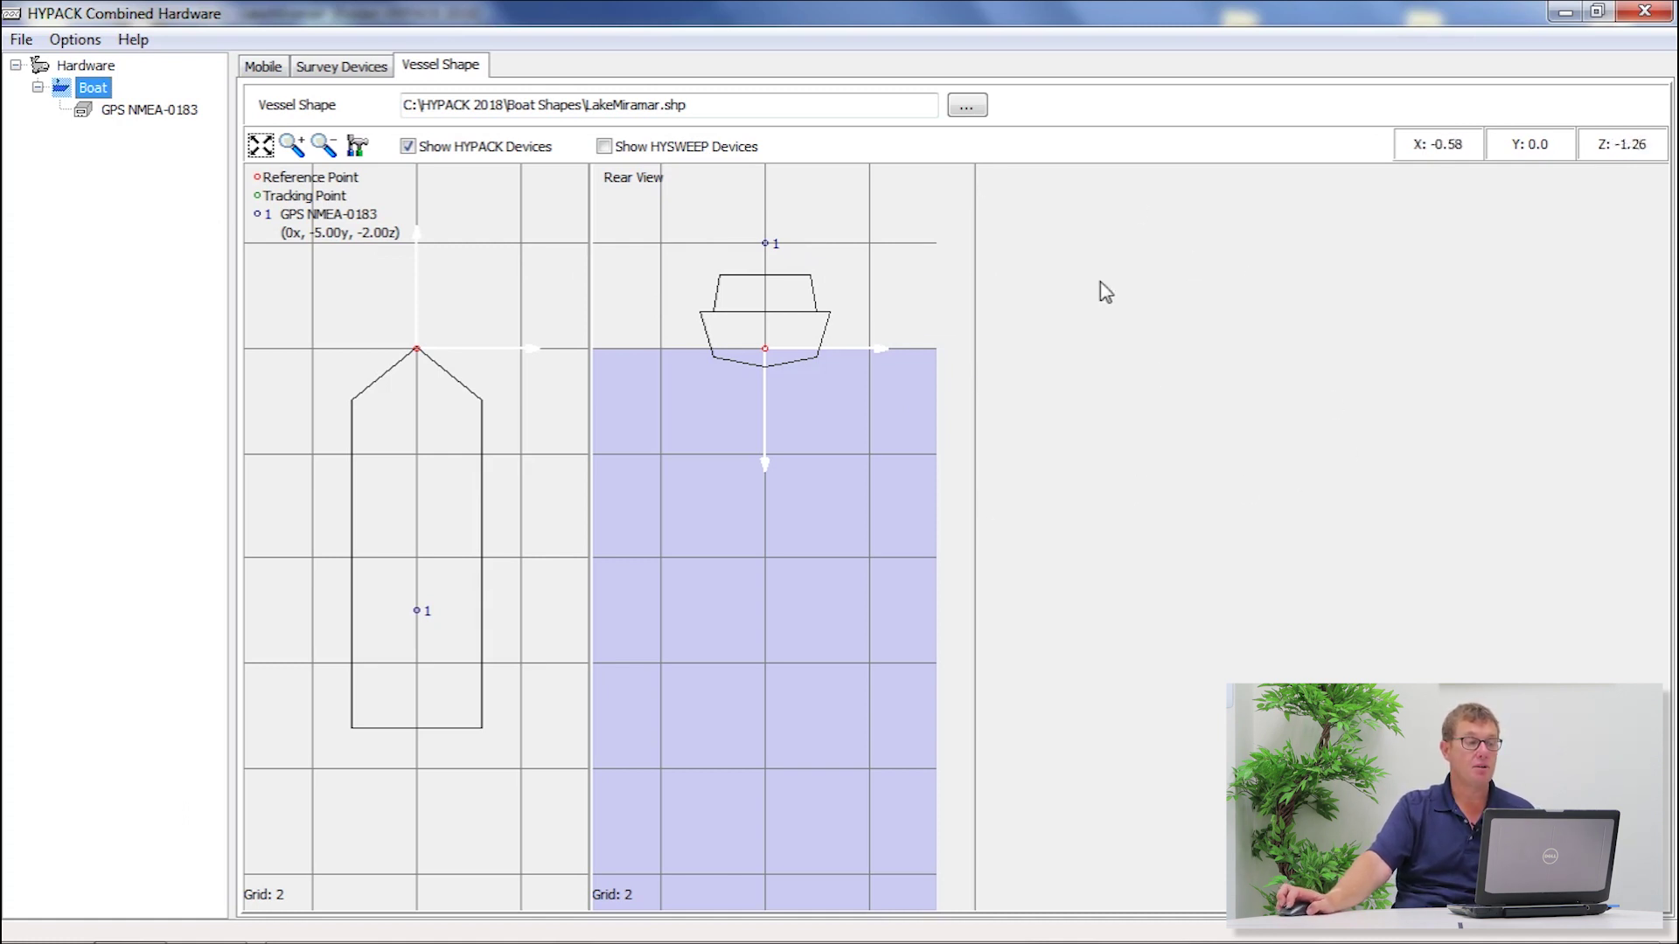
- Add a second mobile to the hardware configuration and name it HydroSurveyor
right_click(75, 68)
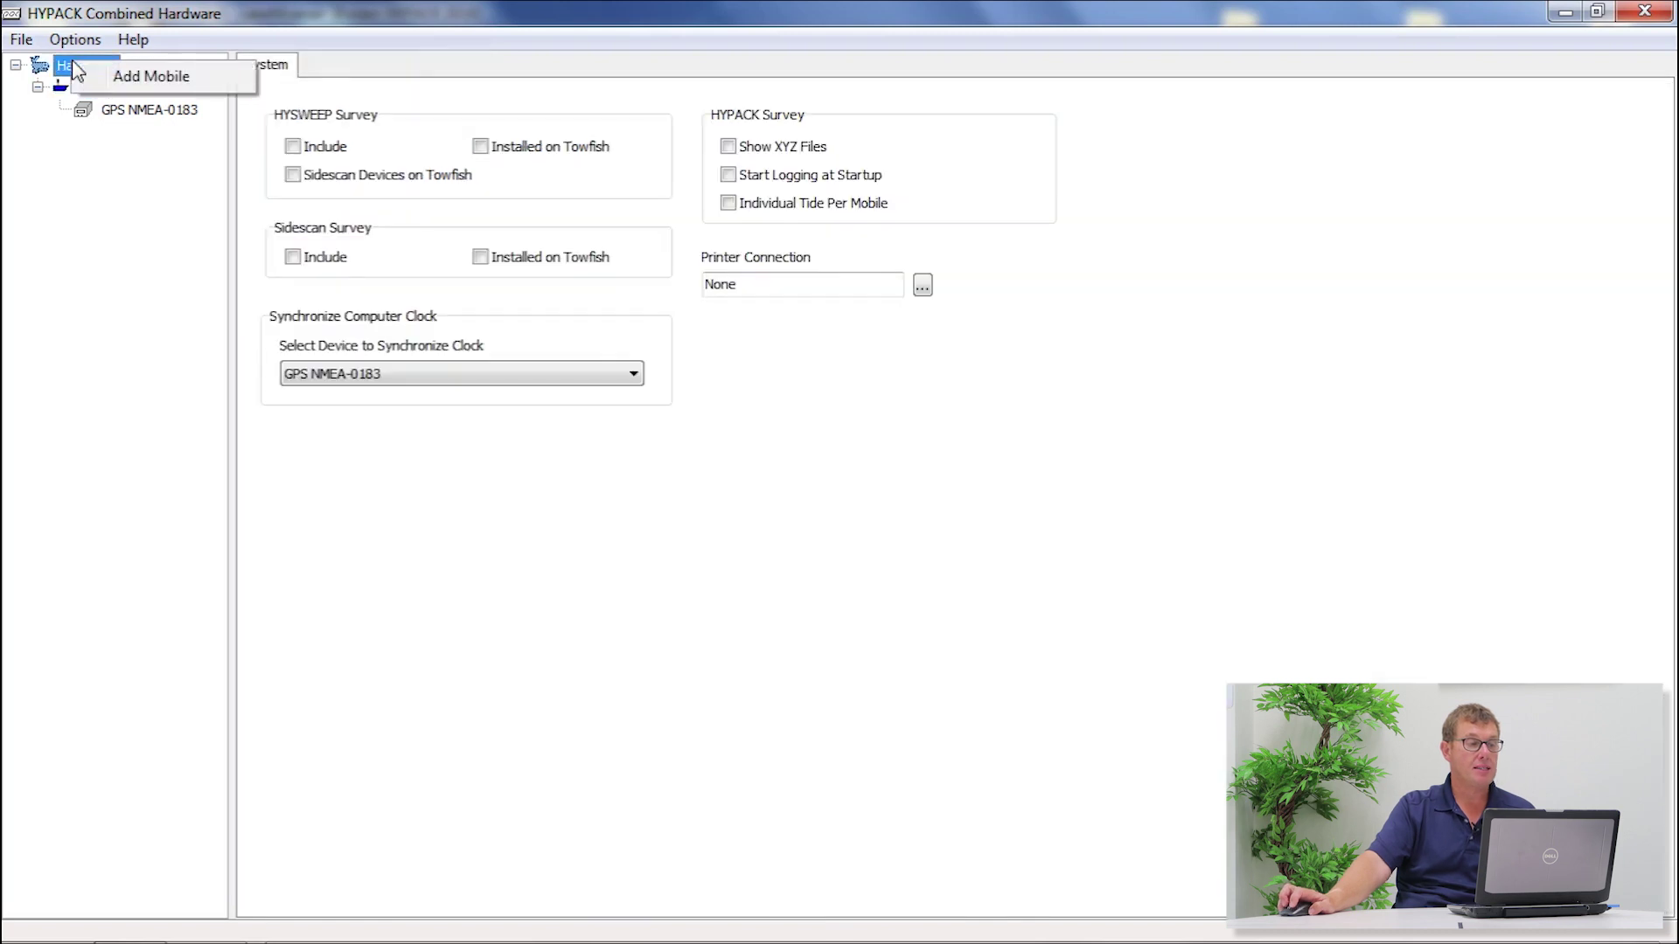
left_click(157, 193)
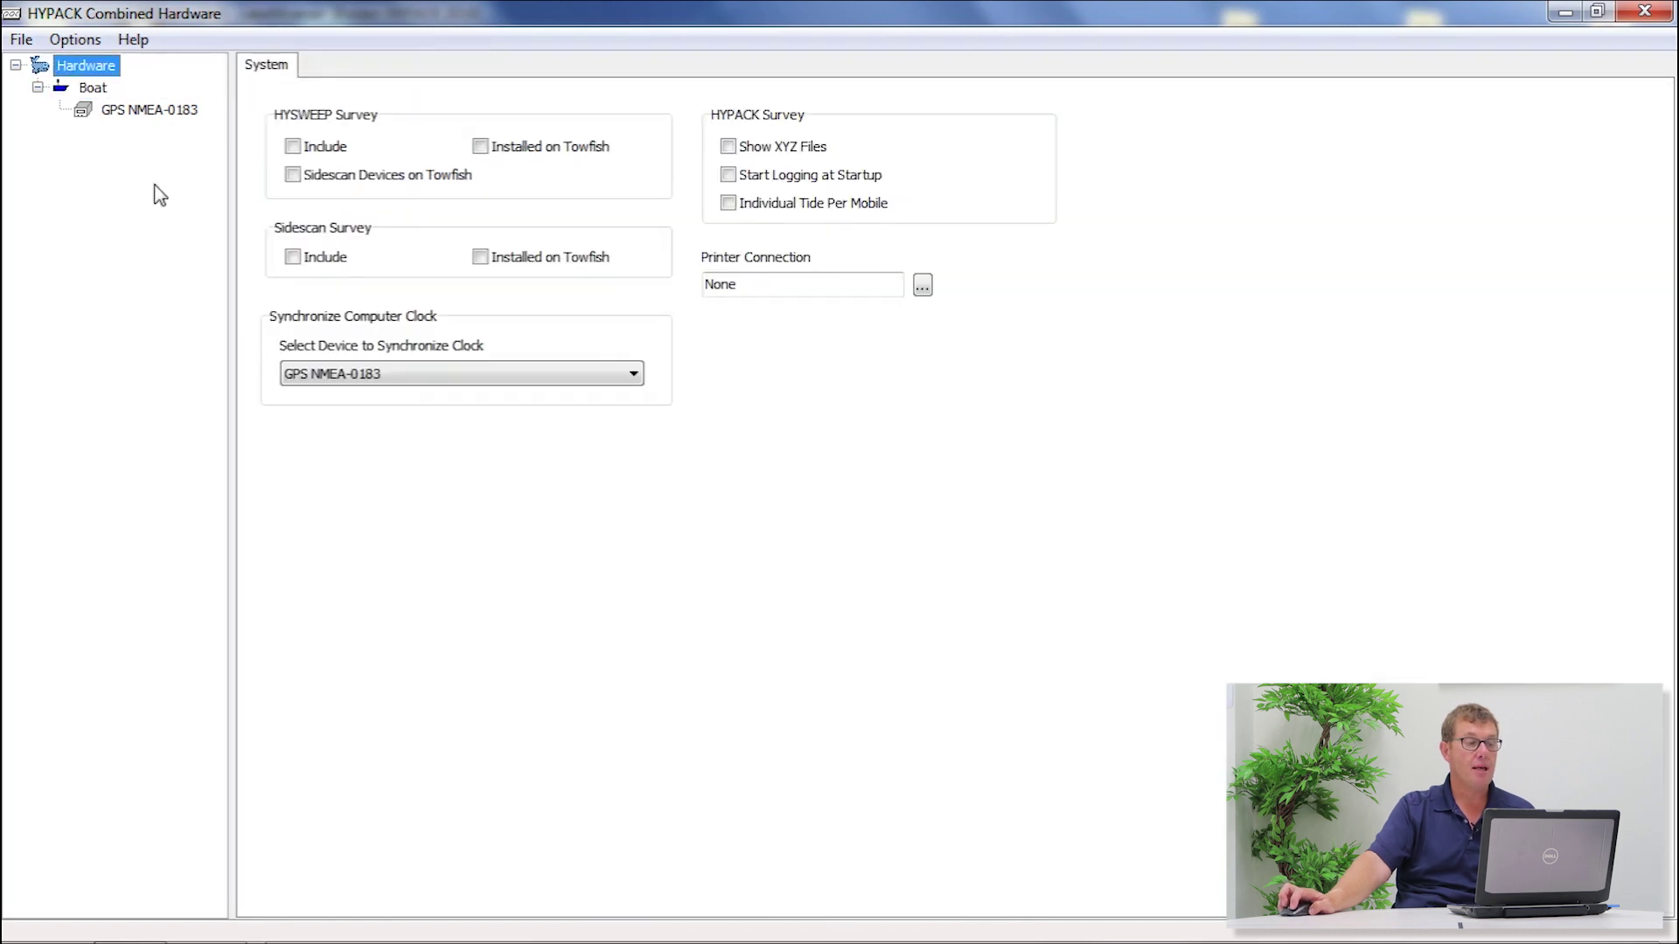
right_click(85, 70)
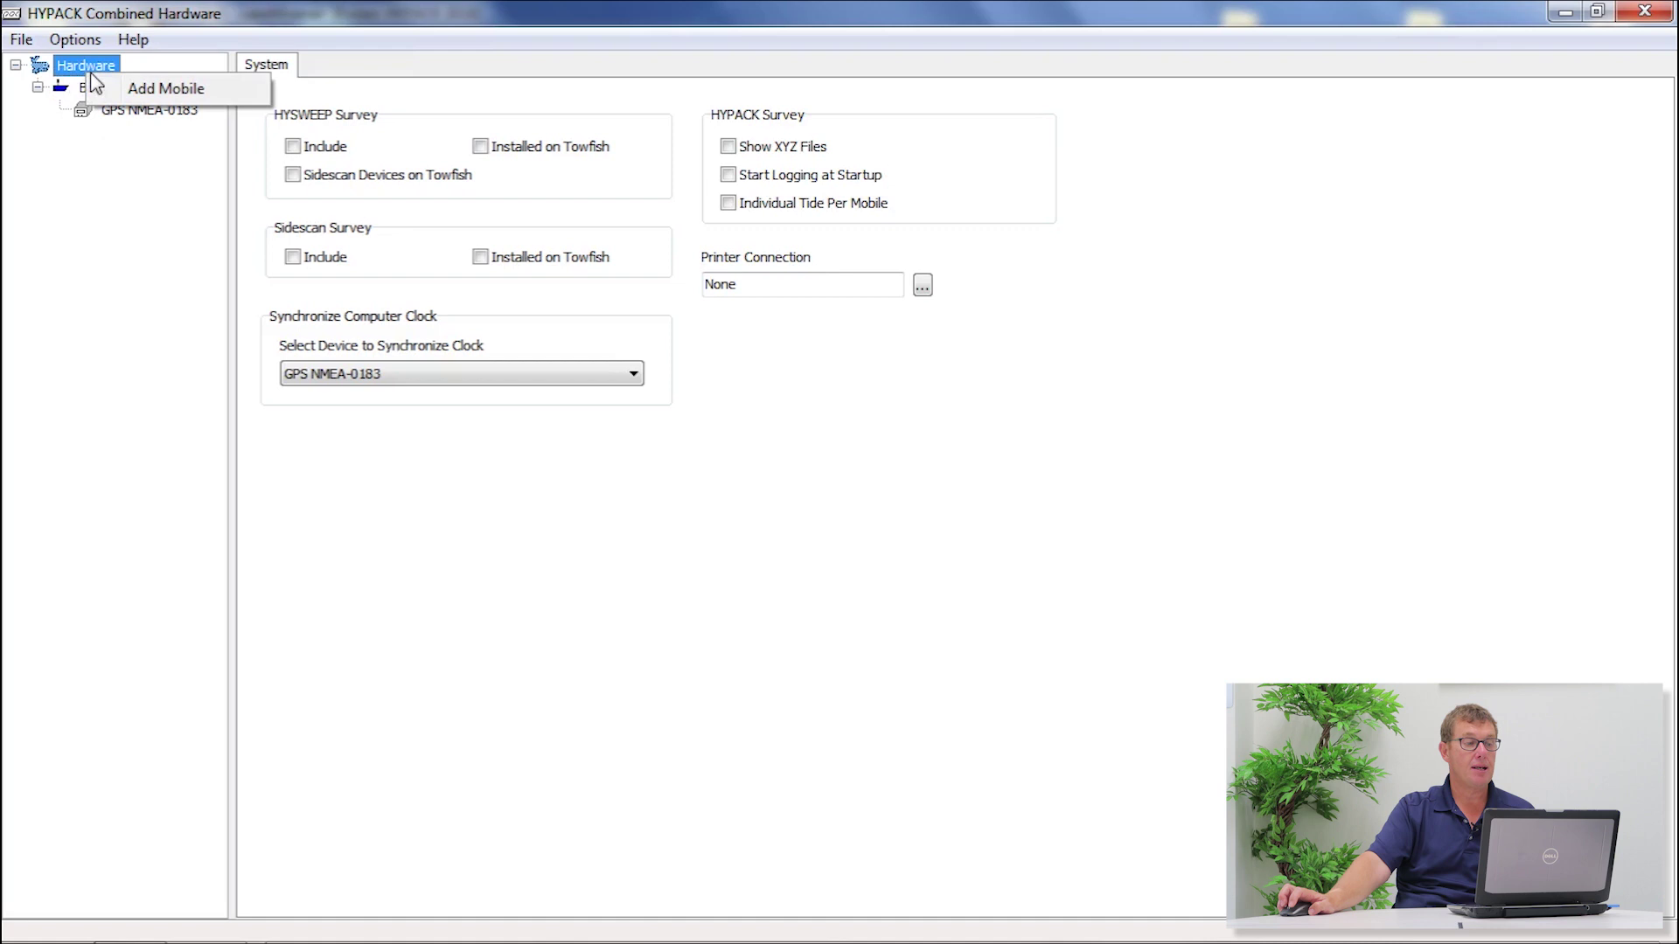
left_click(155, 84)
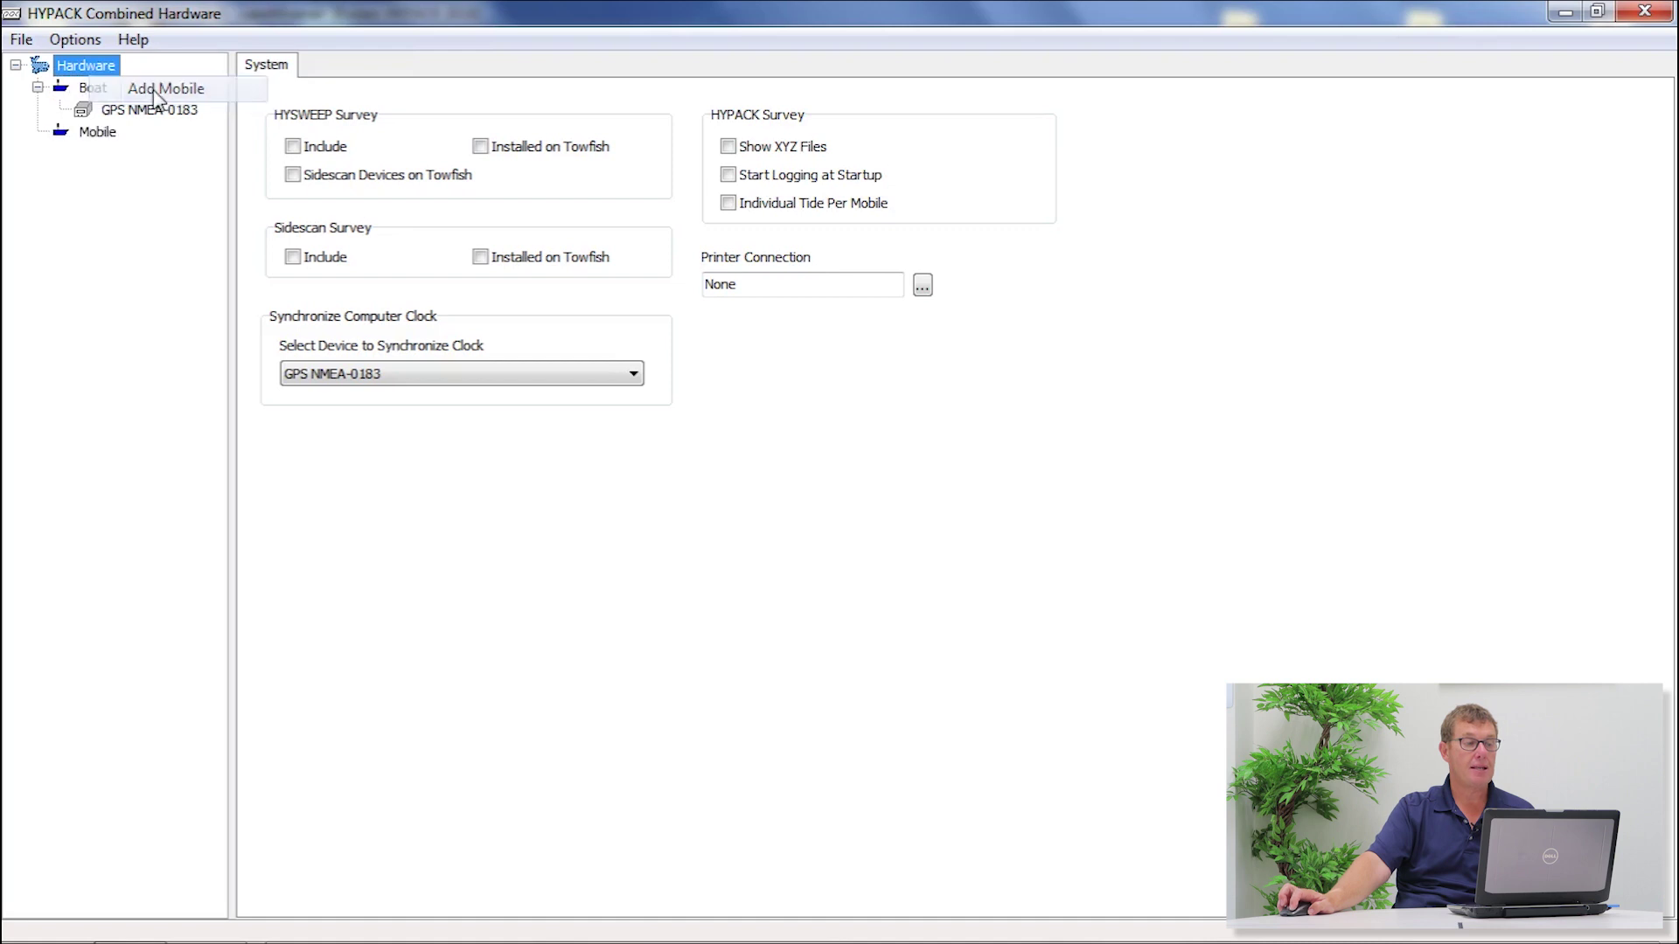
left_click(105, 135)
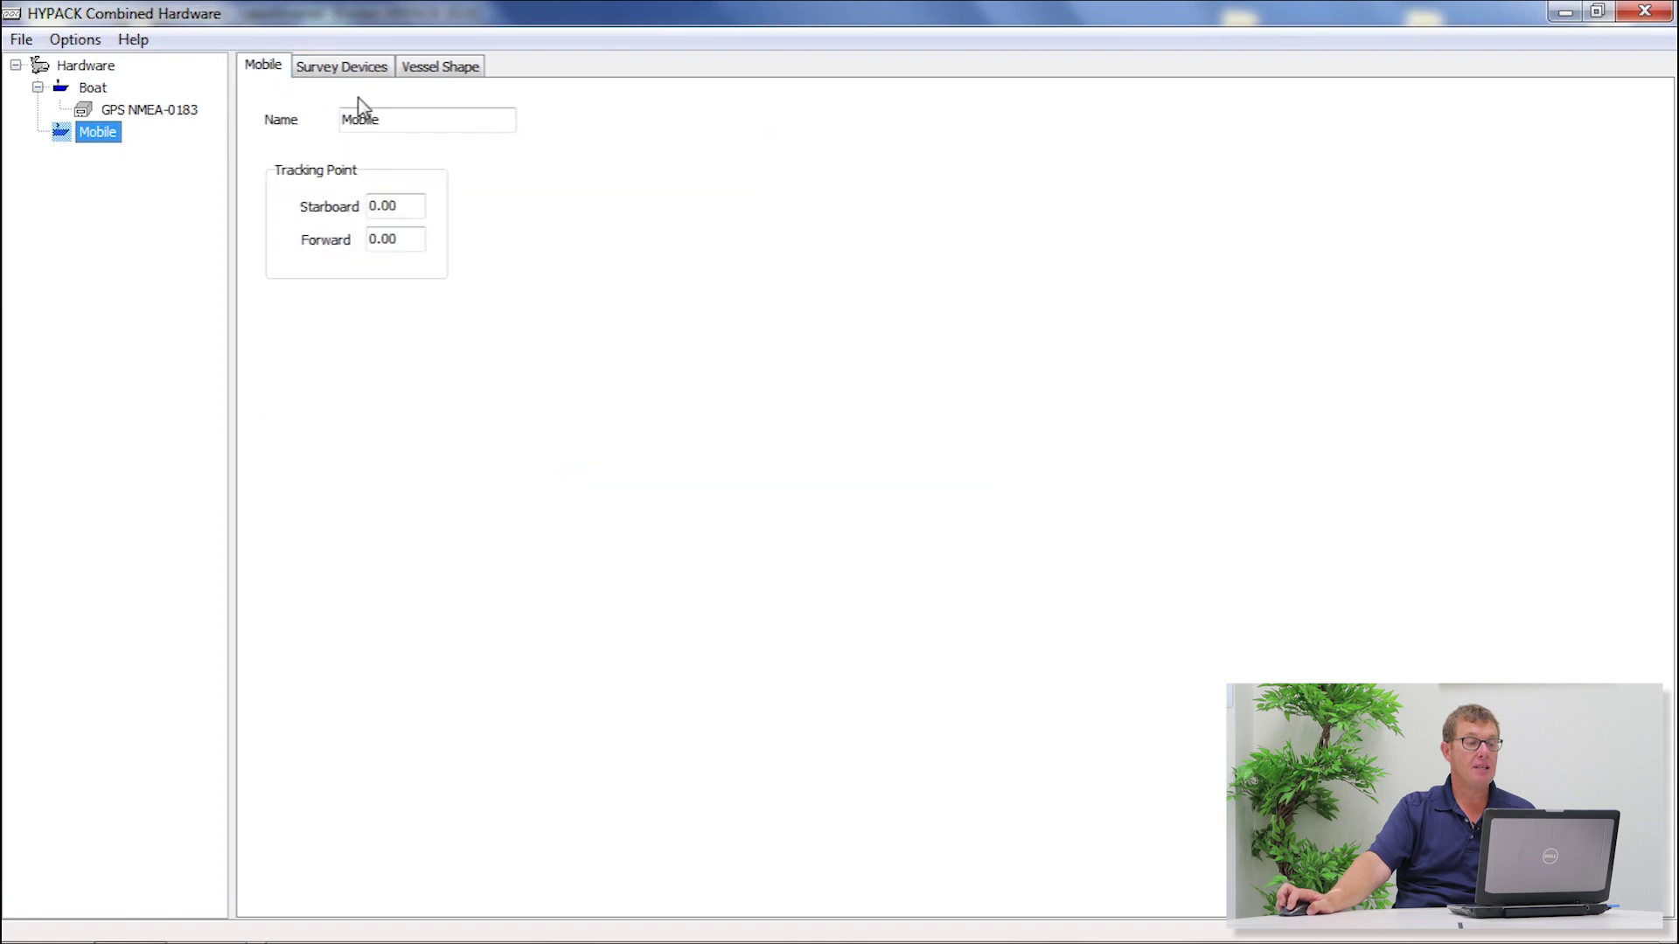
left_click_drag(405, 120, 325, 130)
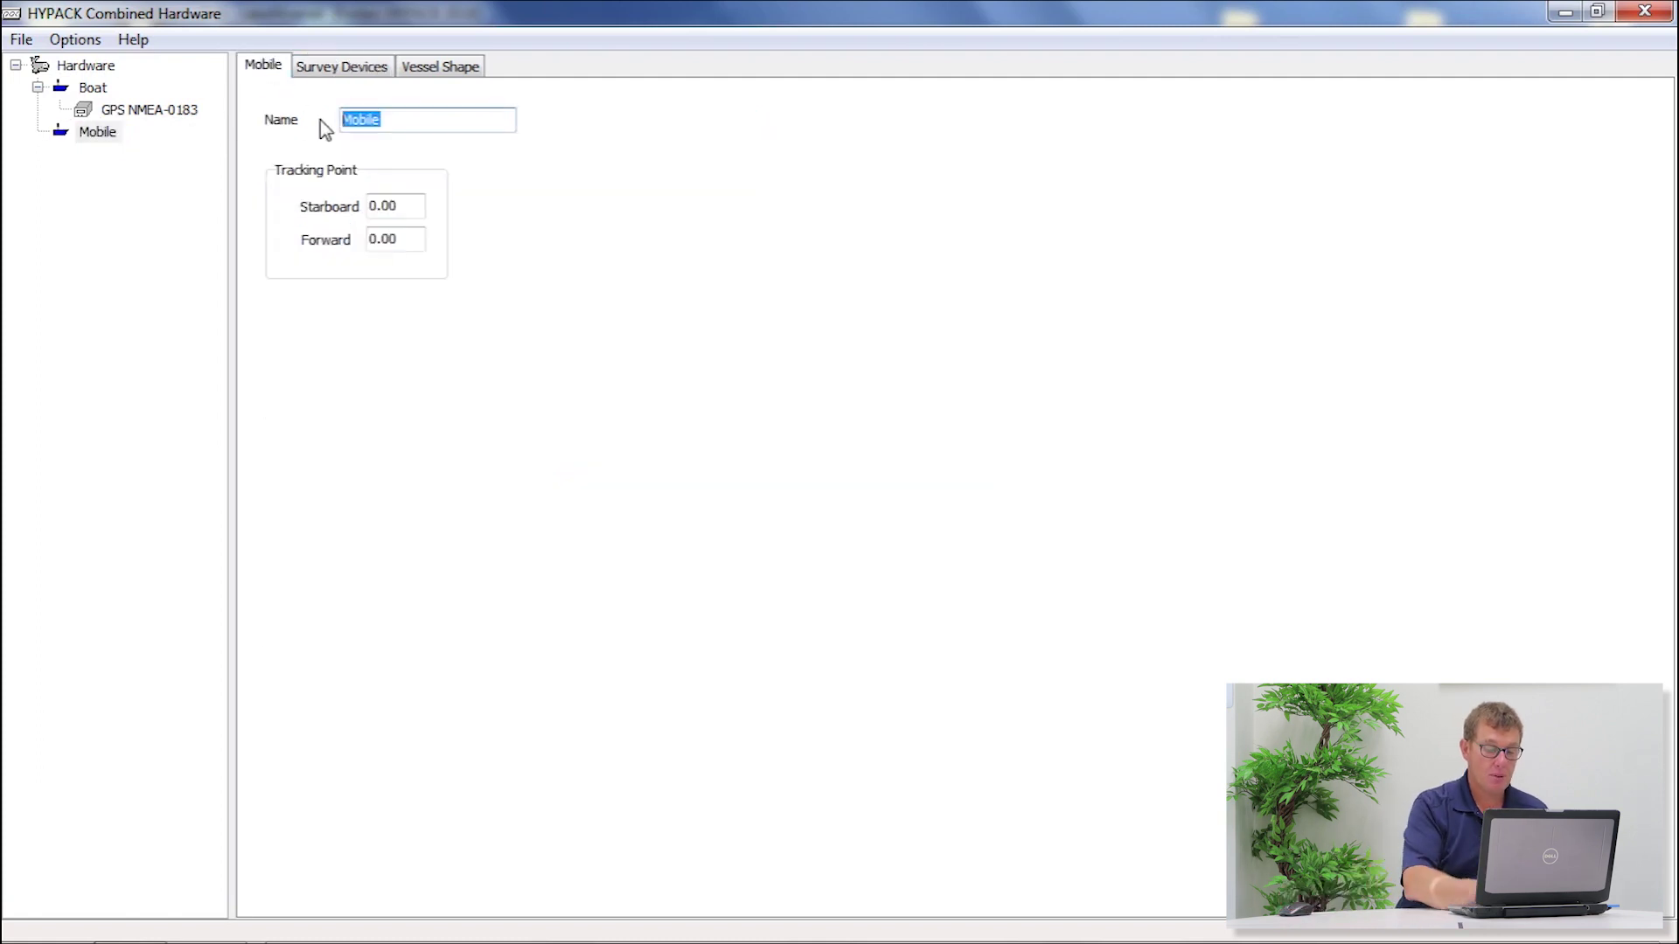
type("HydroSu")
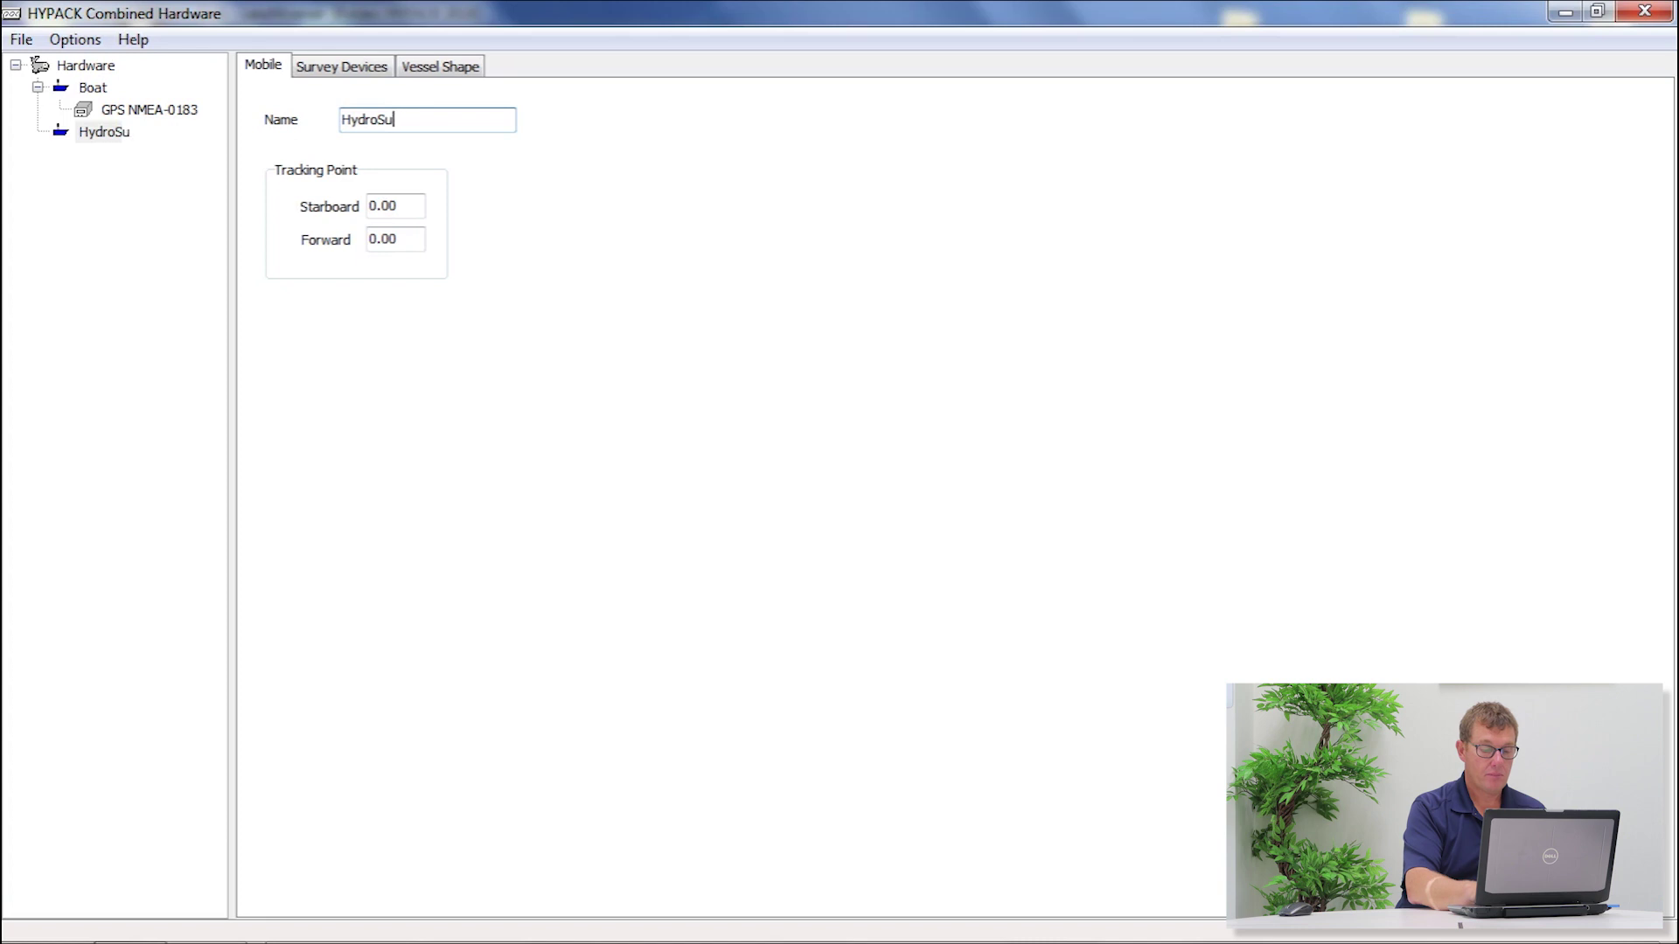
type("rveyor")
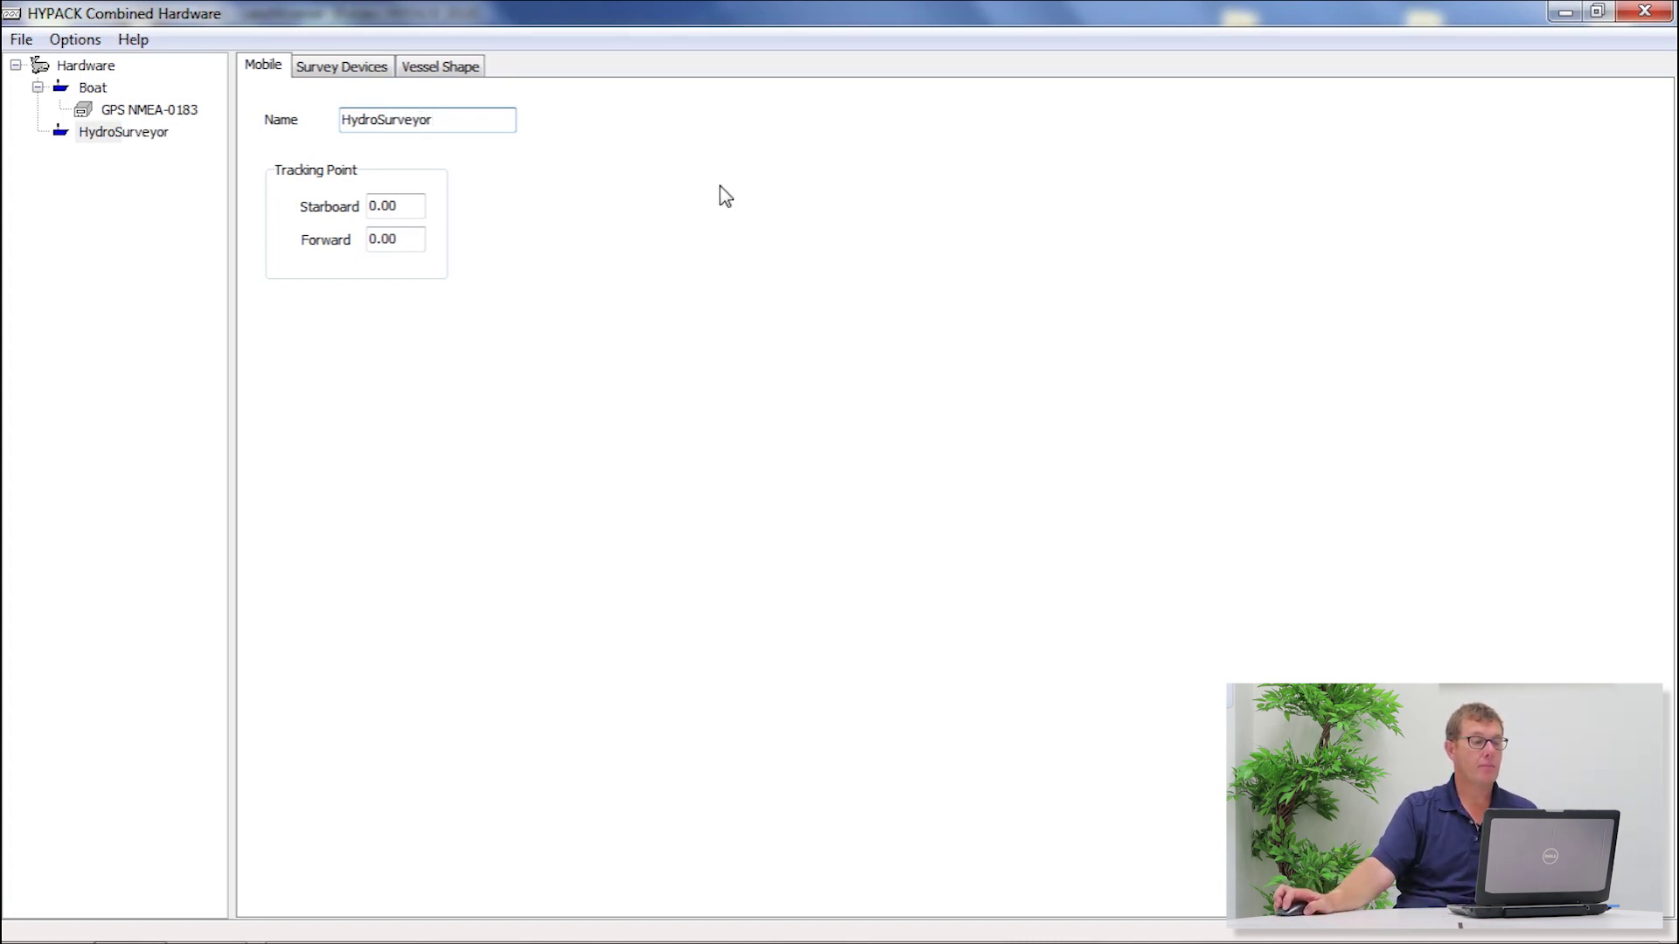
- Install the SonTek M9 HS device on the HydroSurveyor mobile and enable its use for matrix update
left_click(330, 70)
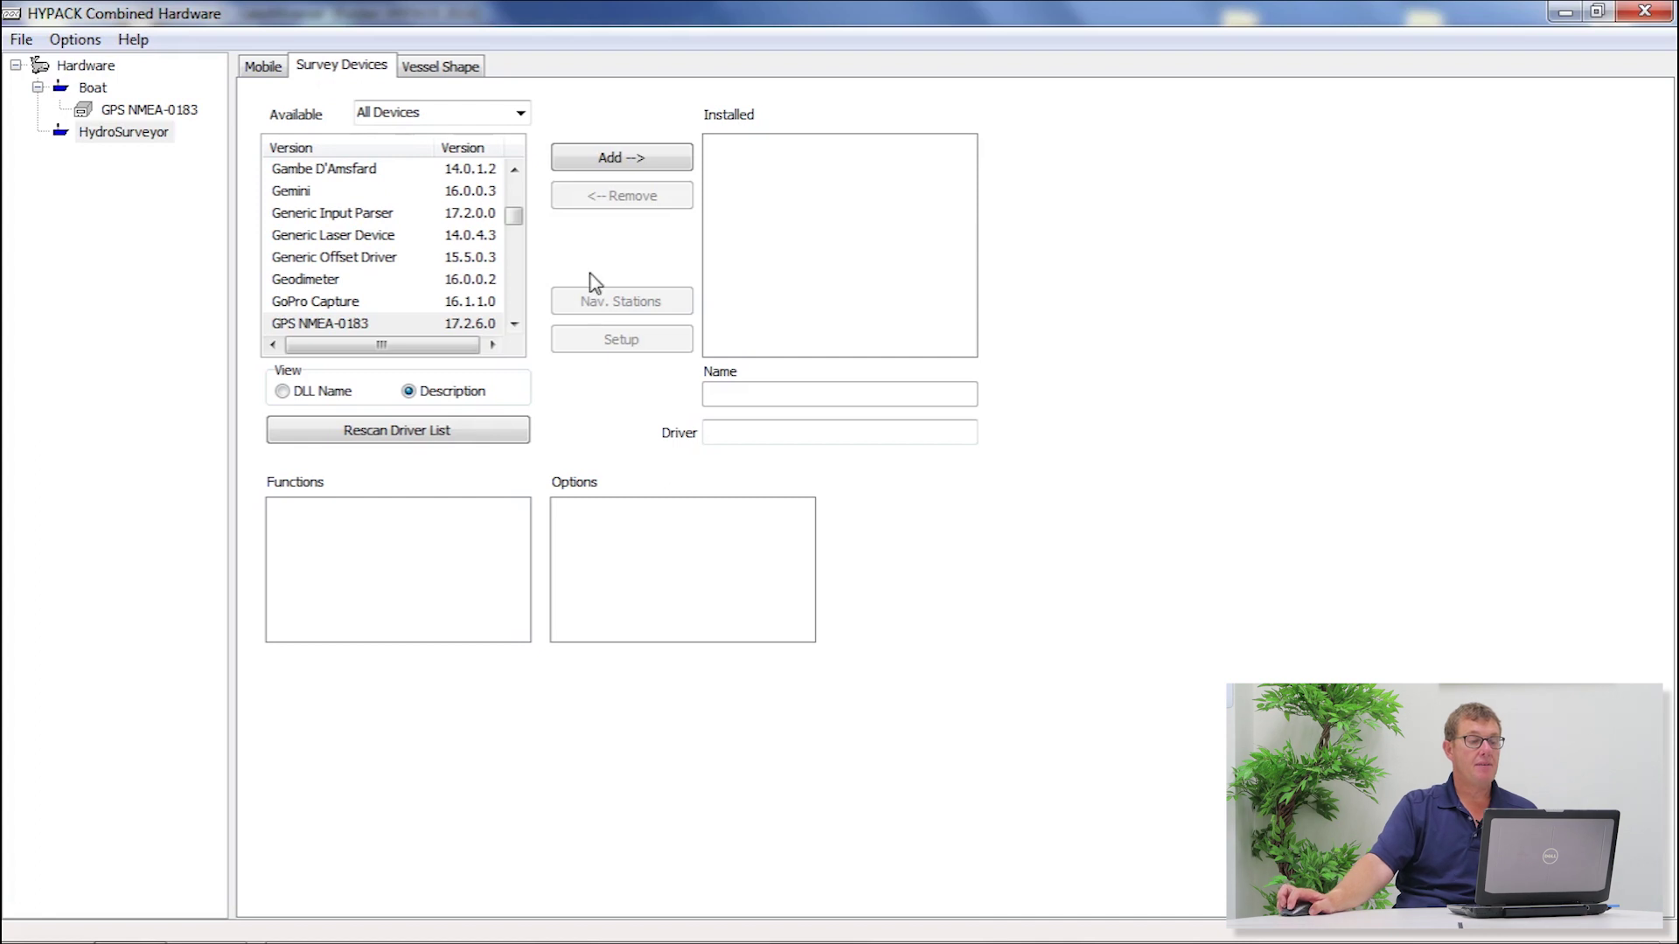
left_click(338, 325)
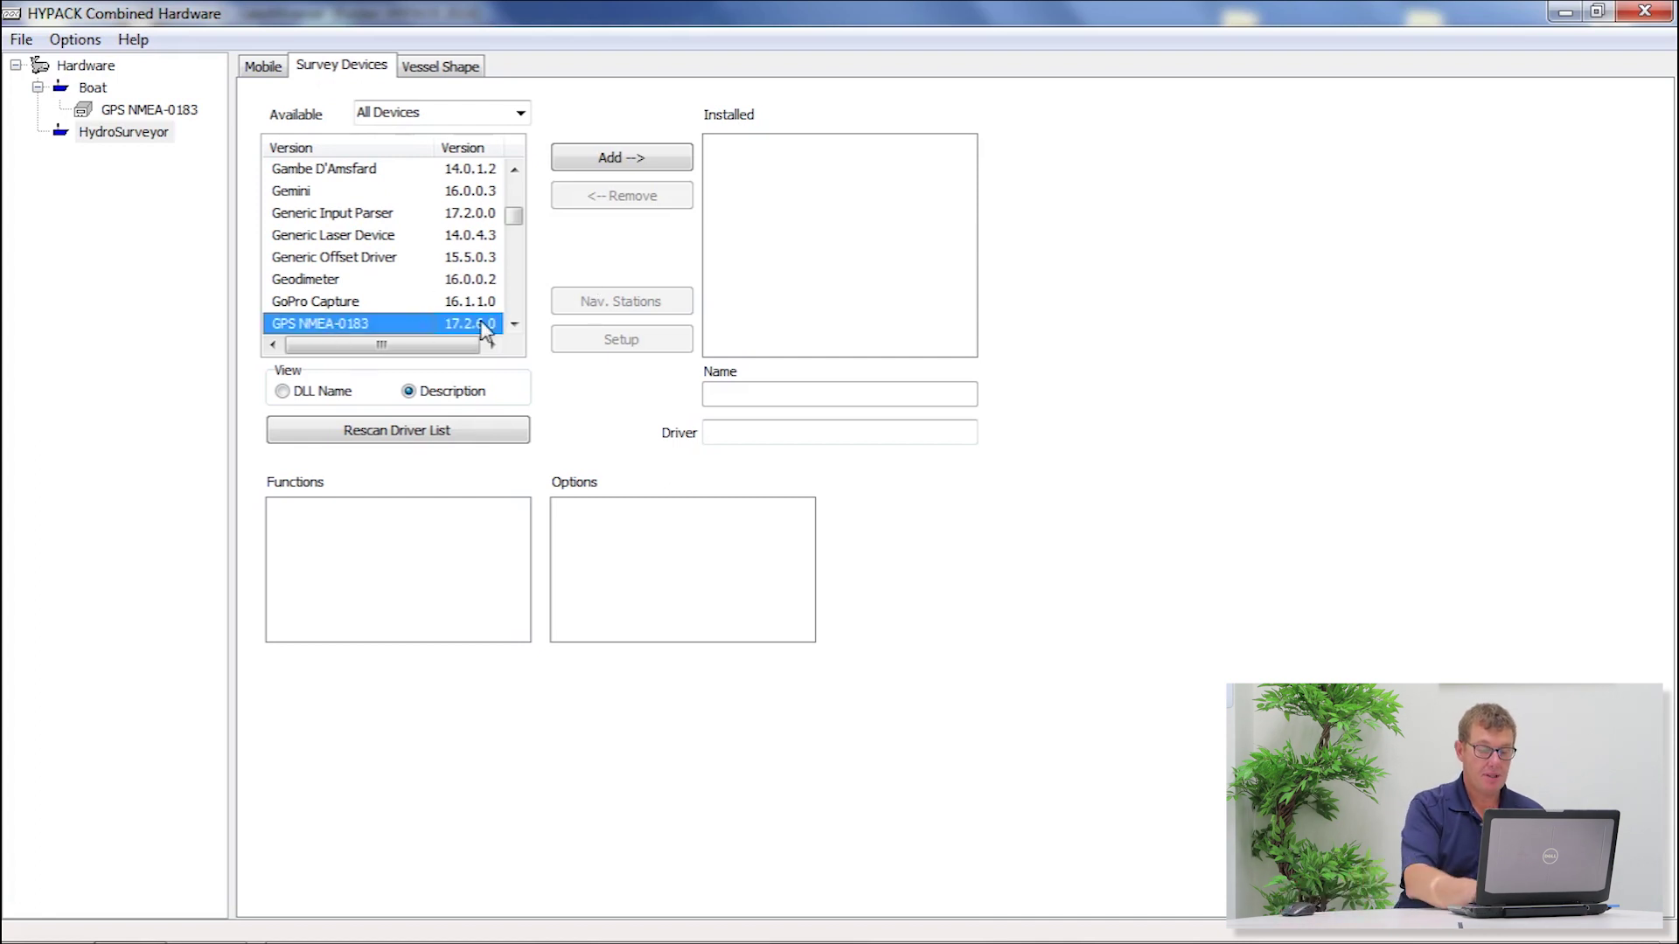
key("s")
key("o")
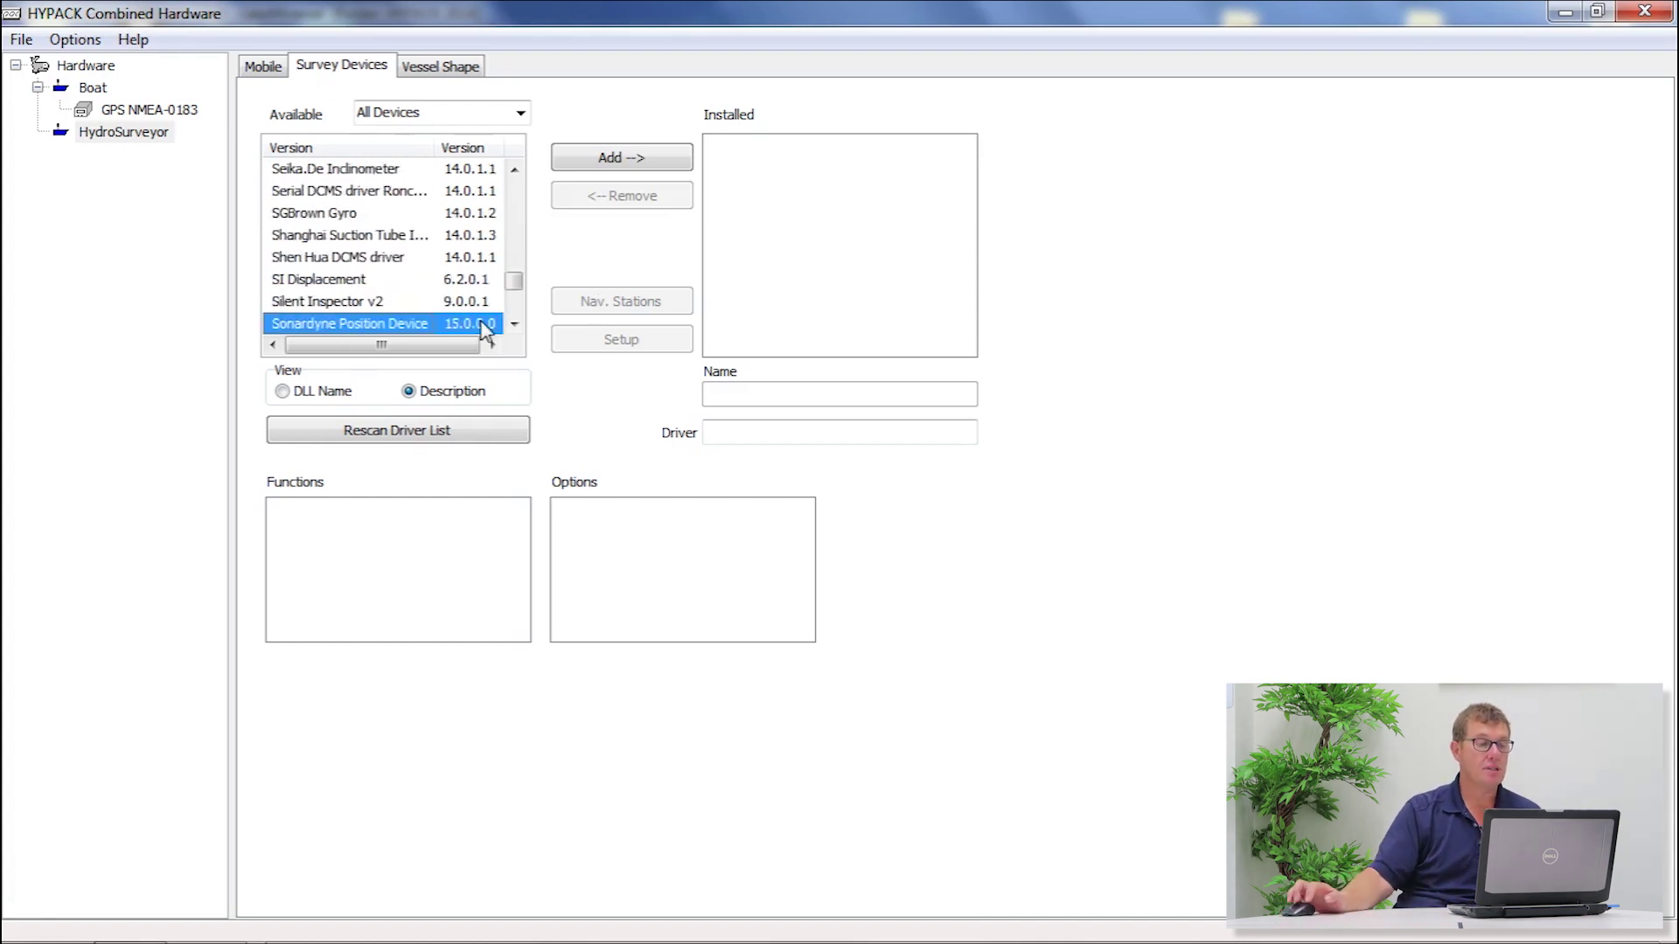
left_click(514, 324)
left_click(514, 323)
left_click(515, 324)
left_click(514, 324)
left_click(358, 293)
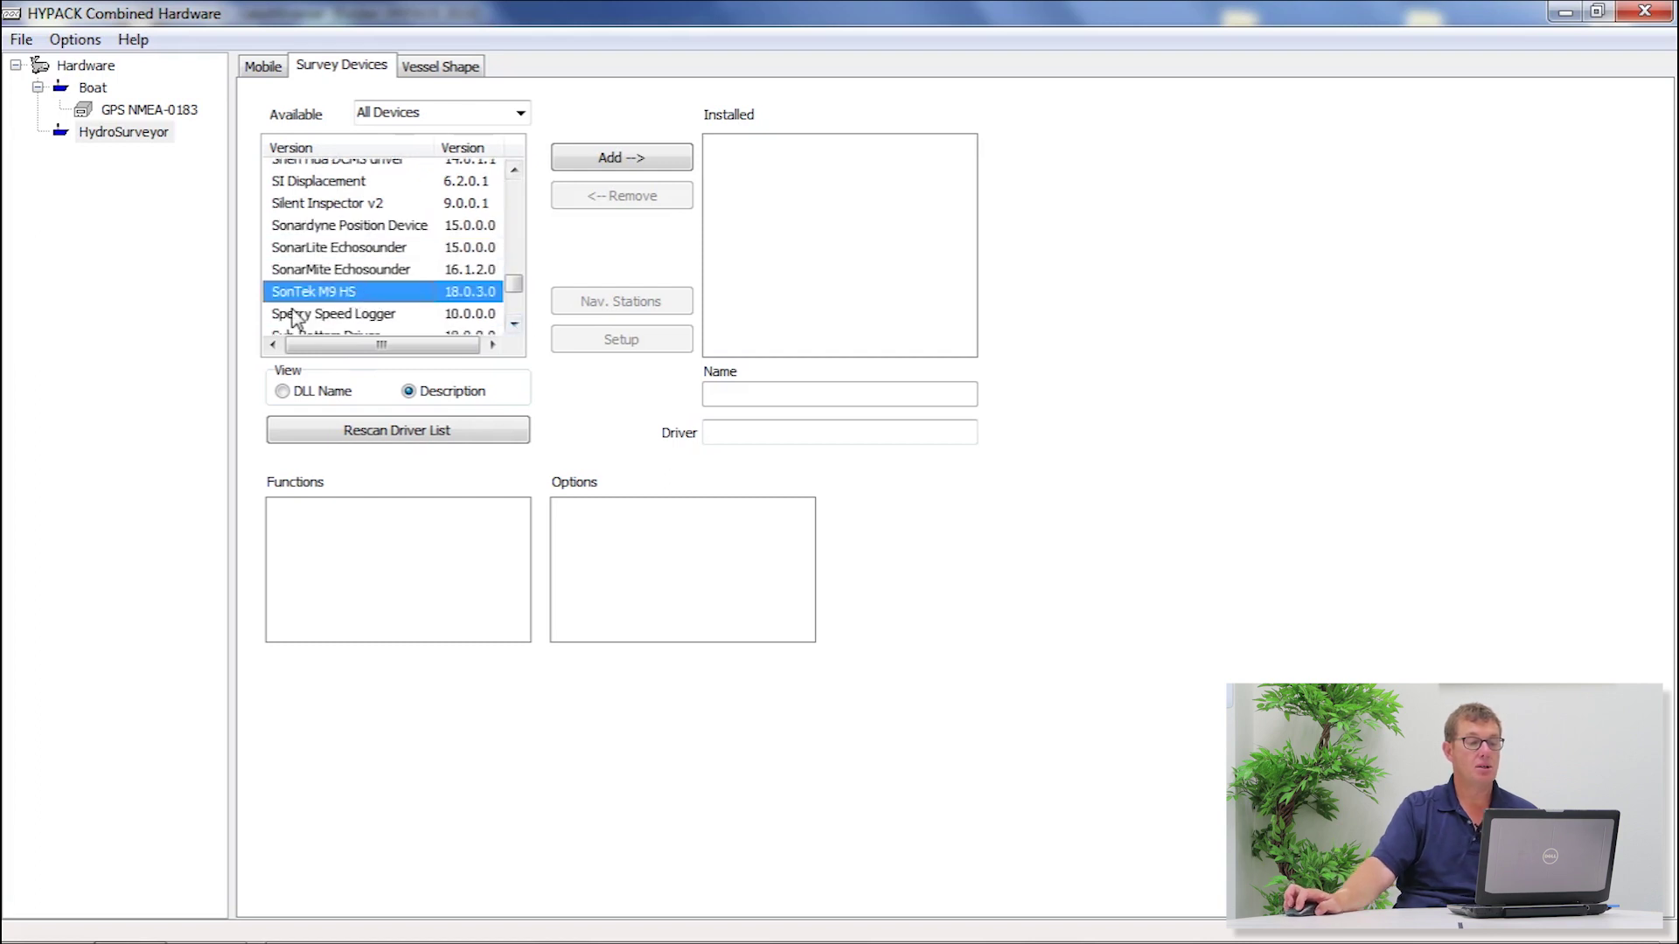
left_click(588, 161)
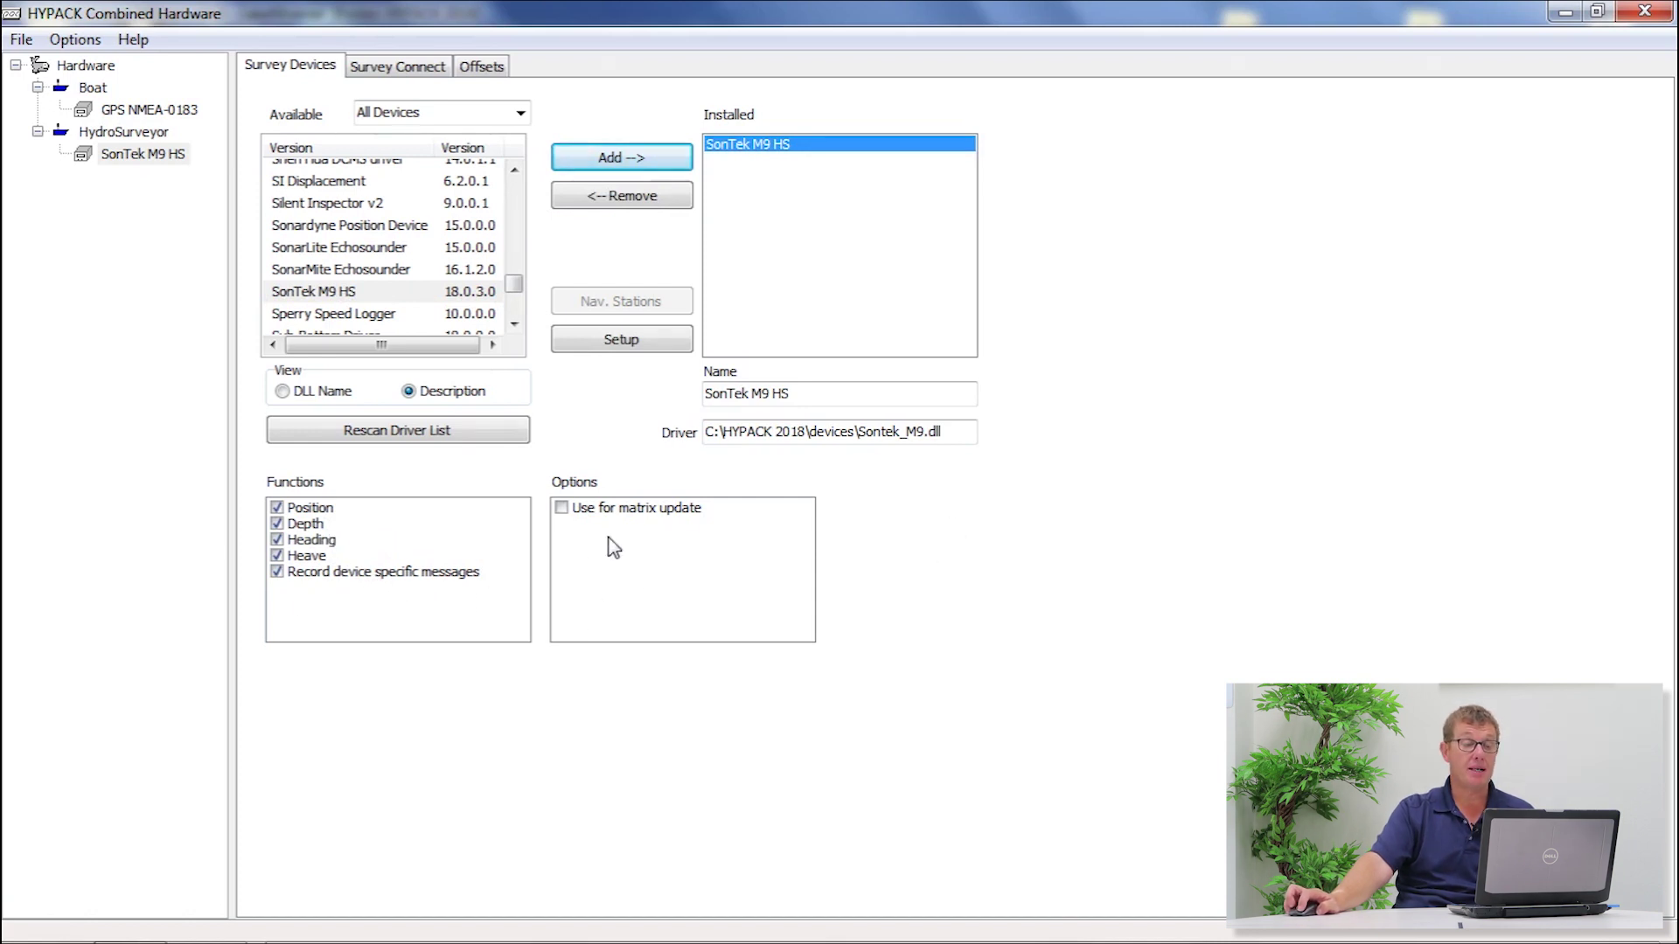
left_click(562, 509)
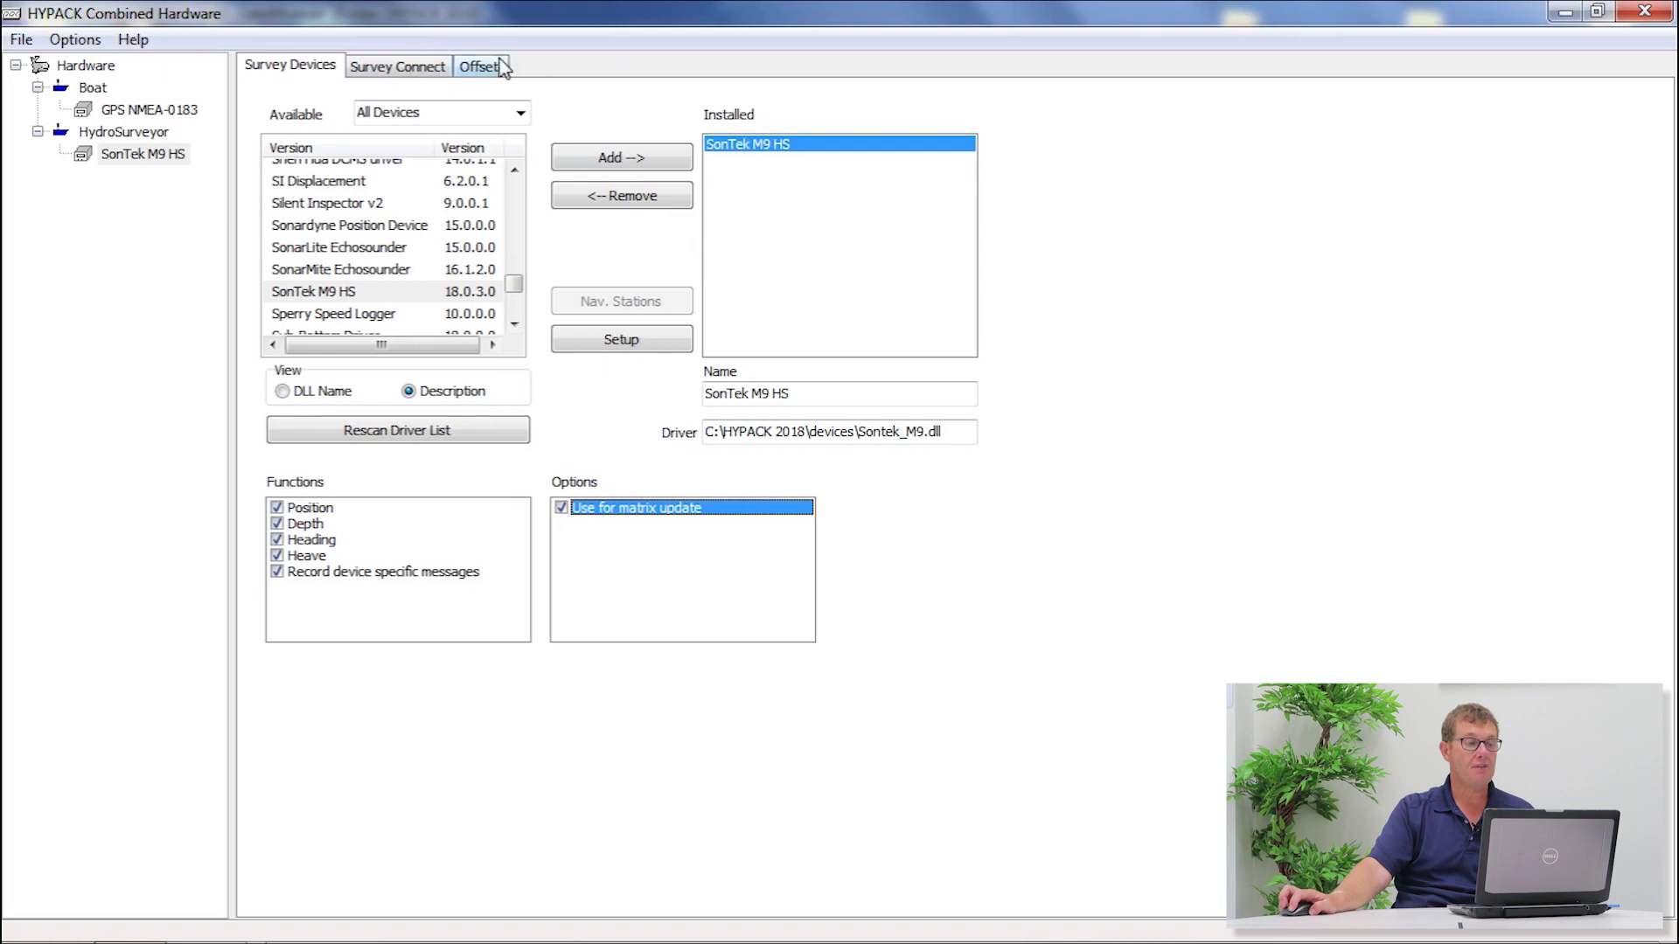
- Set the SonTek M9 HS device connection to Serial, keeping port COM1, speed 9600, 8 data bits, no parity and 1 stop bit
left_click(416, 75)
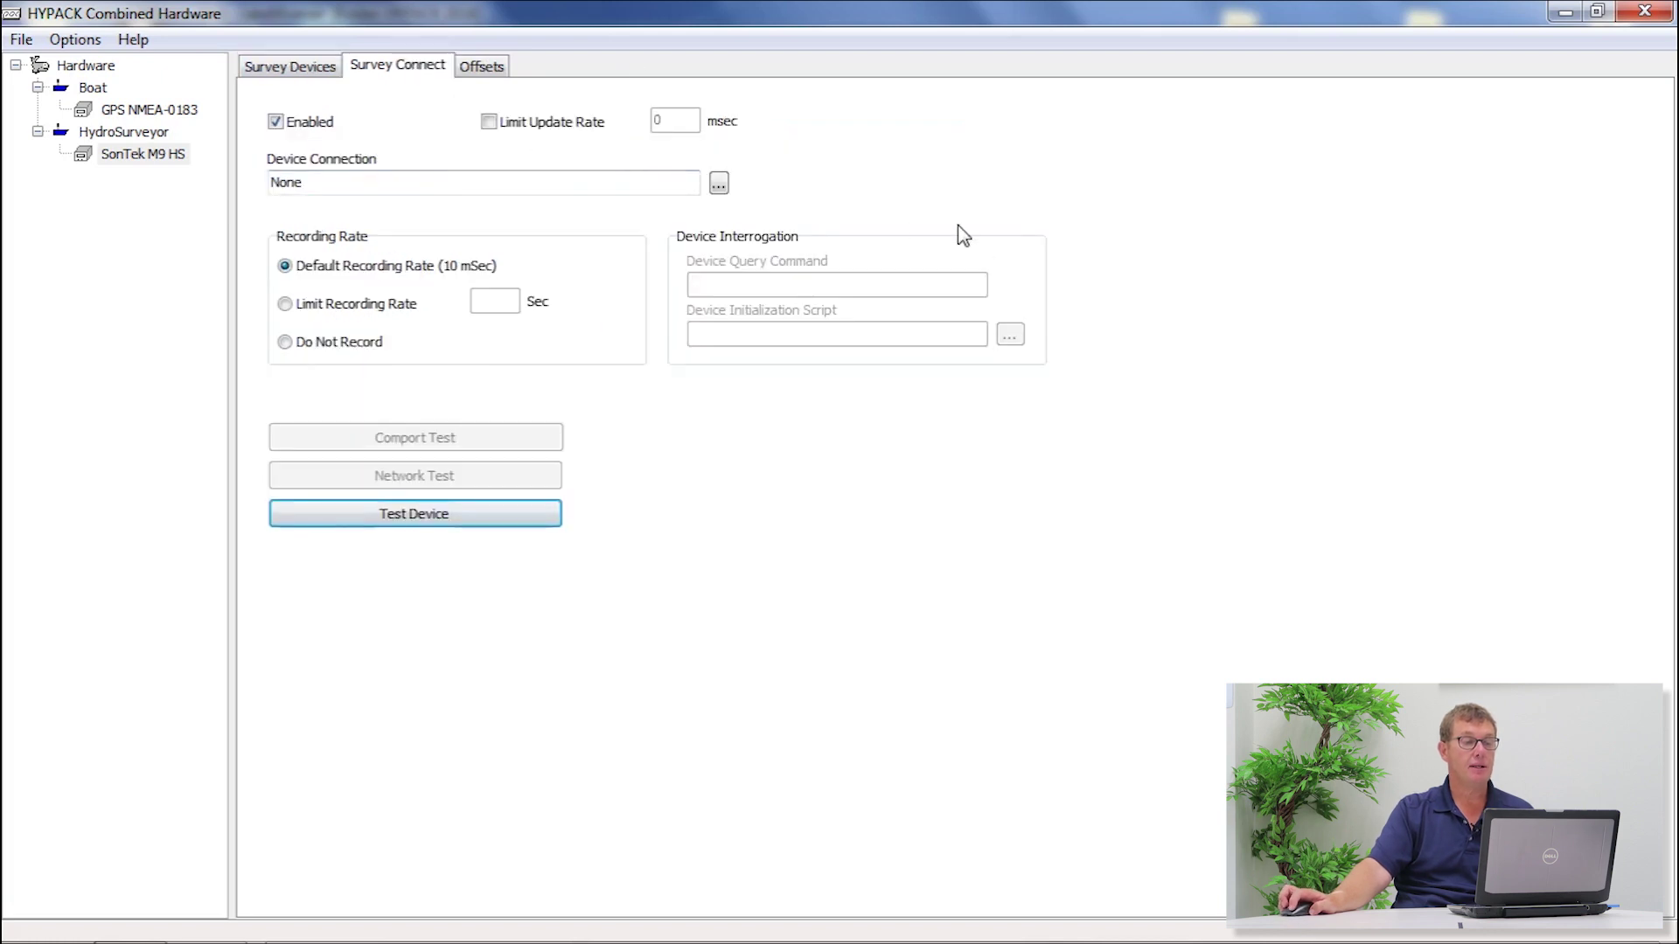
left_click(719, 183)
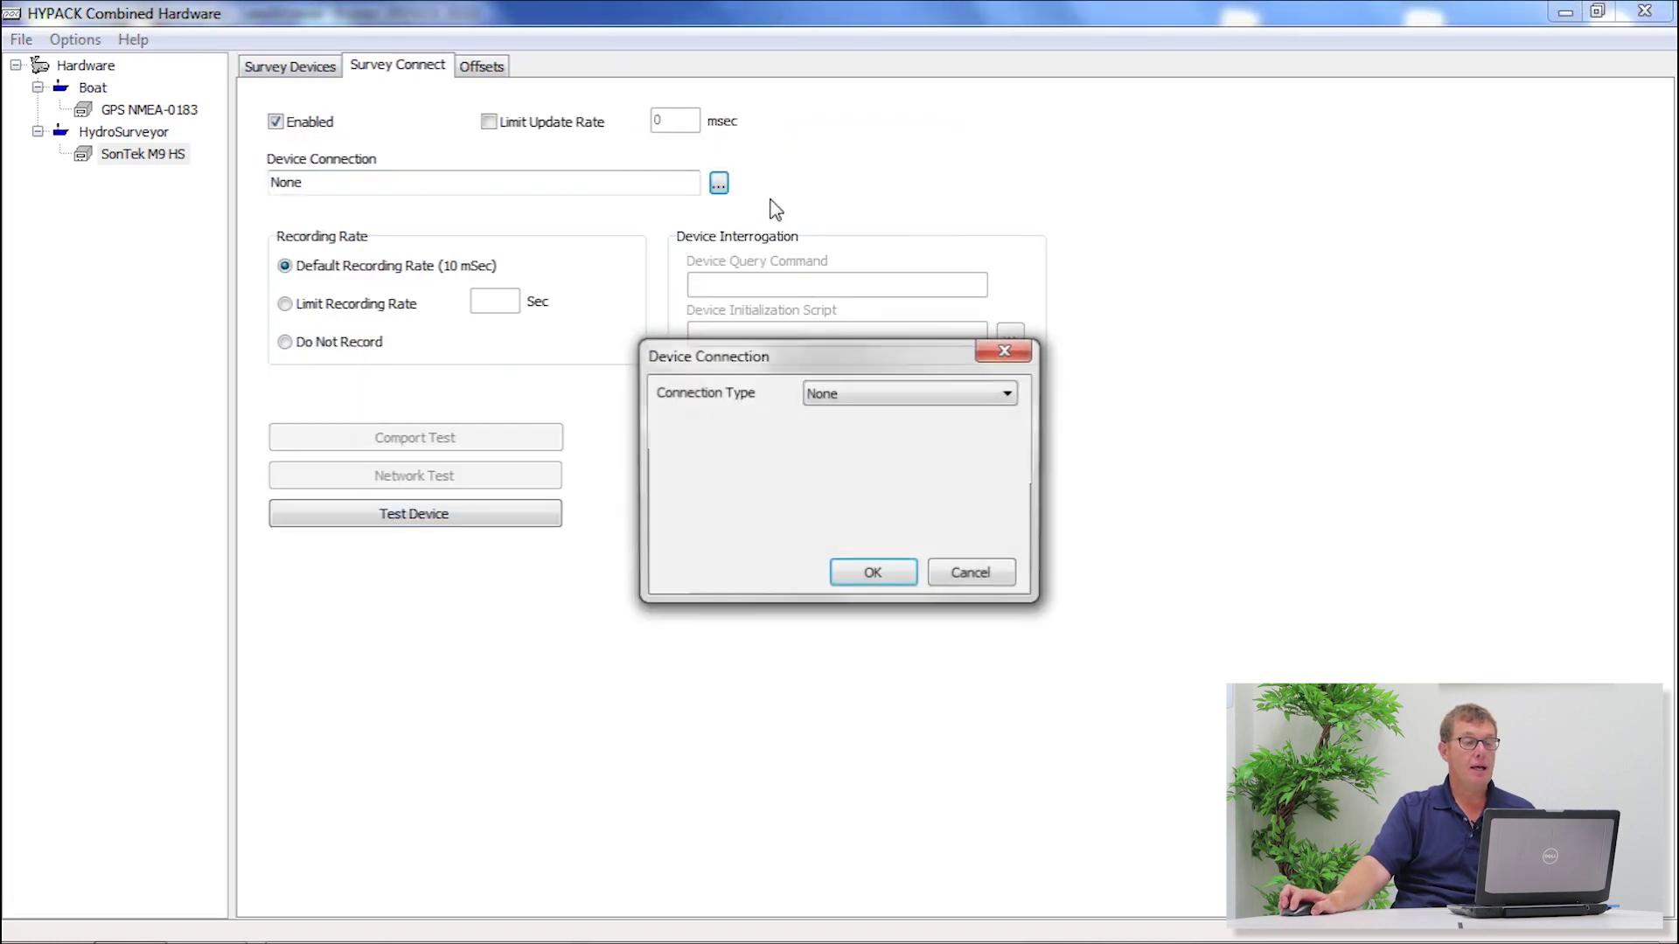
left_click(916, 400)
left_click(920, 432)
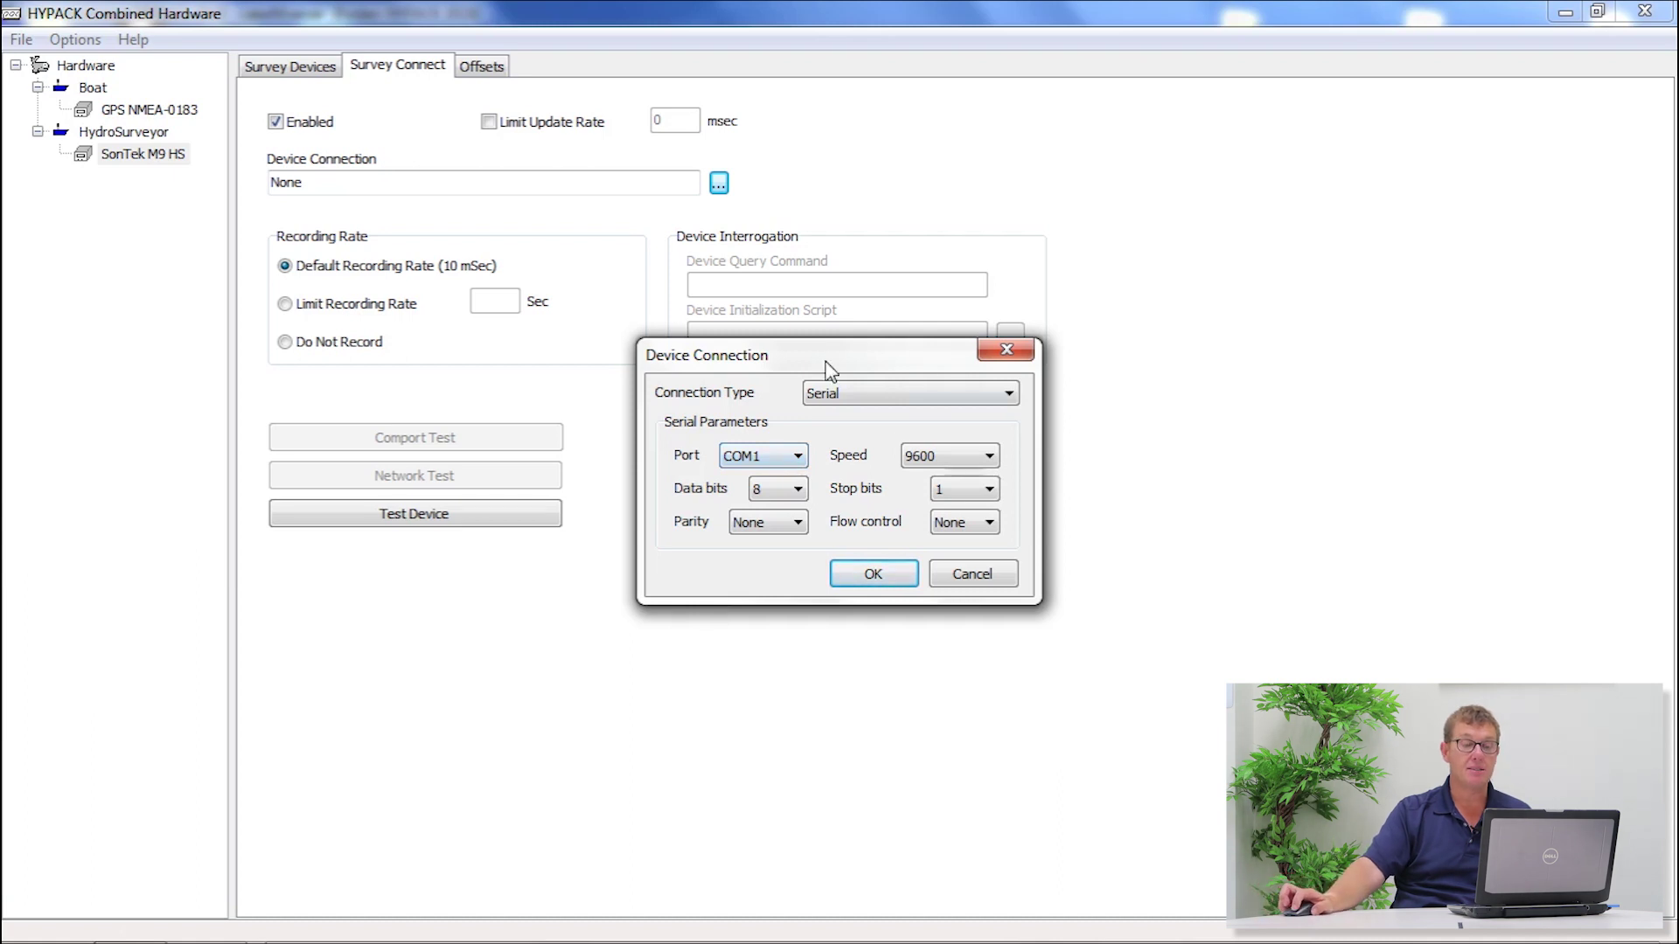
left_click(875, 576)
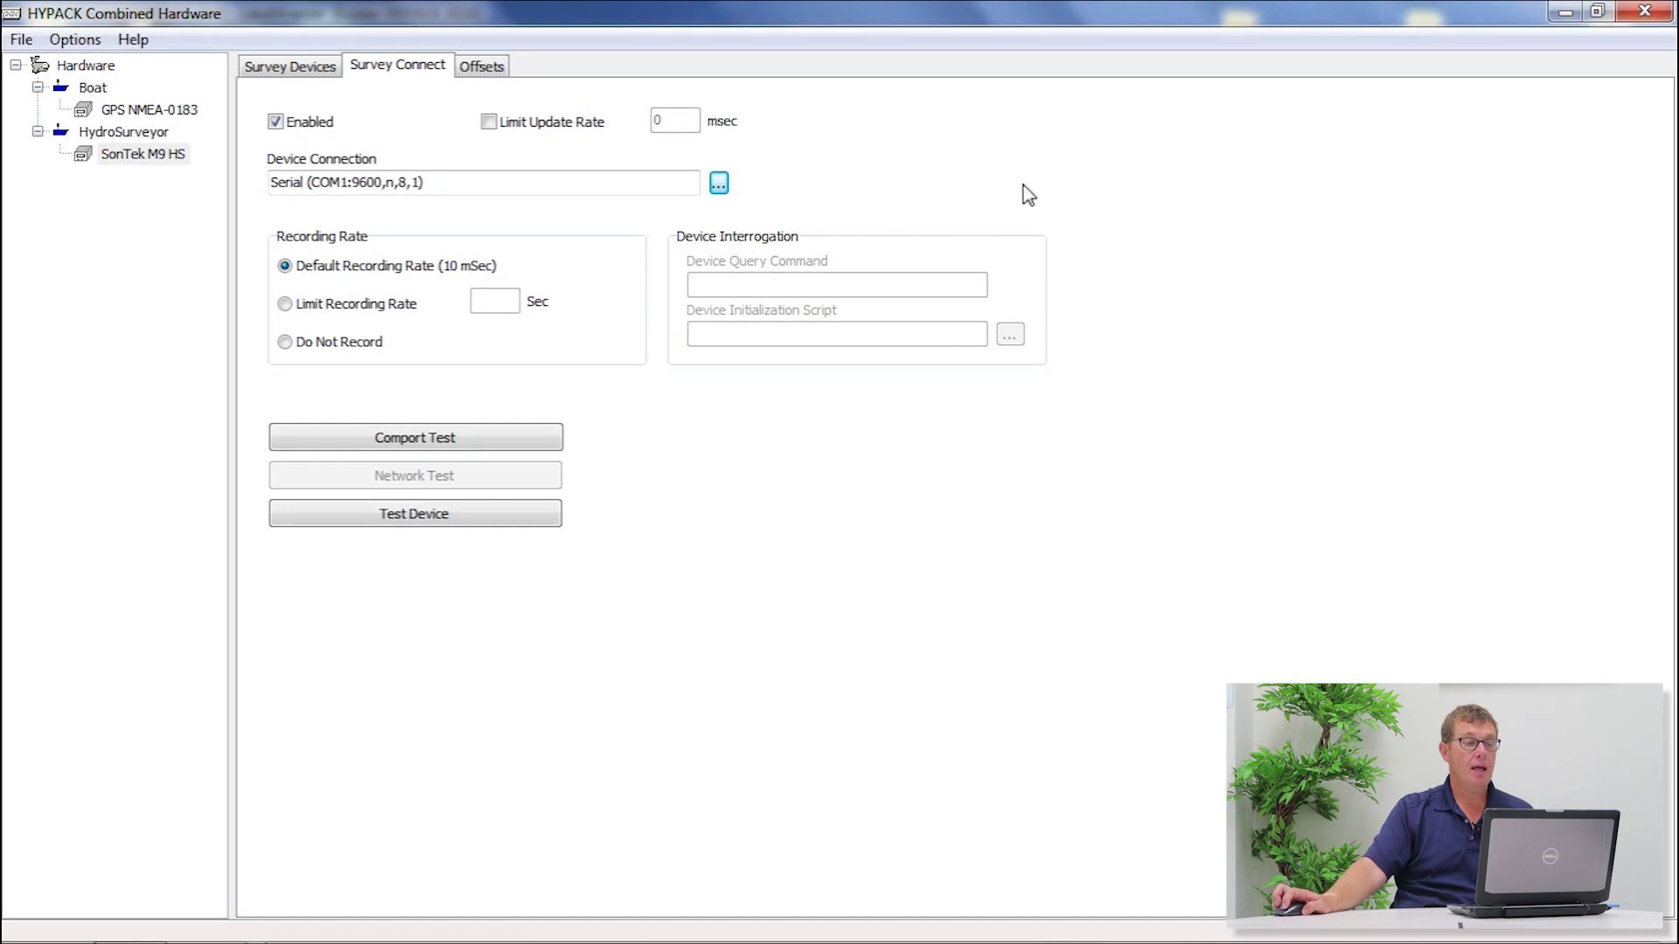
- Review the GPS NMEA-0183 device's Starboard, Forward and Vertical offsets as a reference for the SonTek M9 HS
left_click(480, 70)
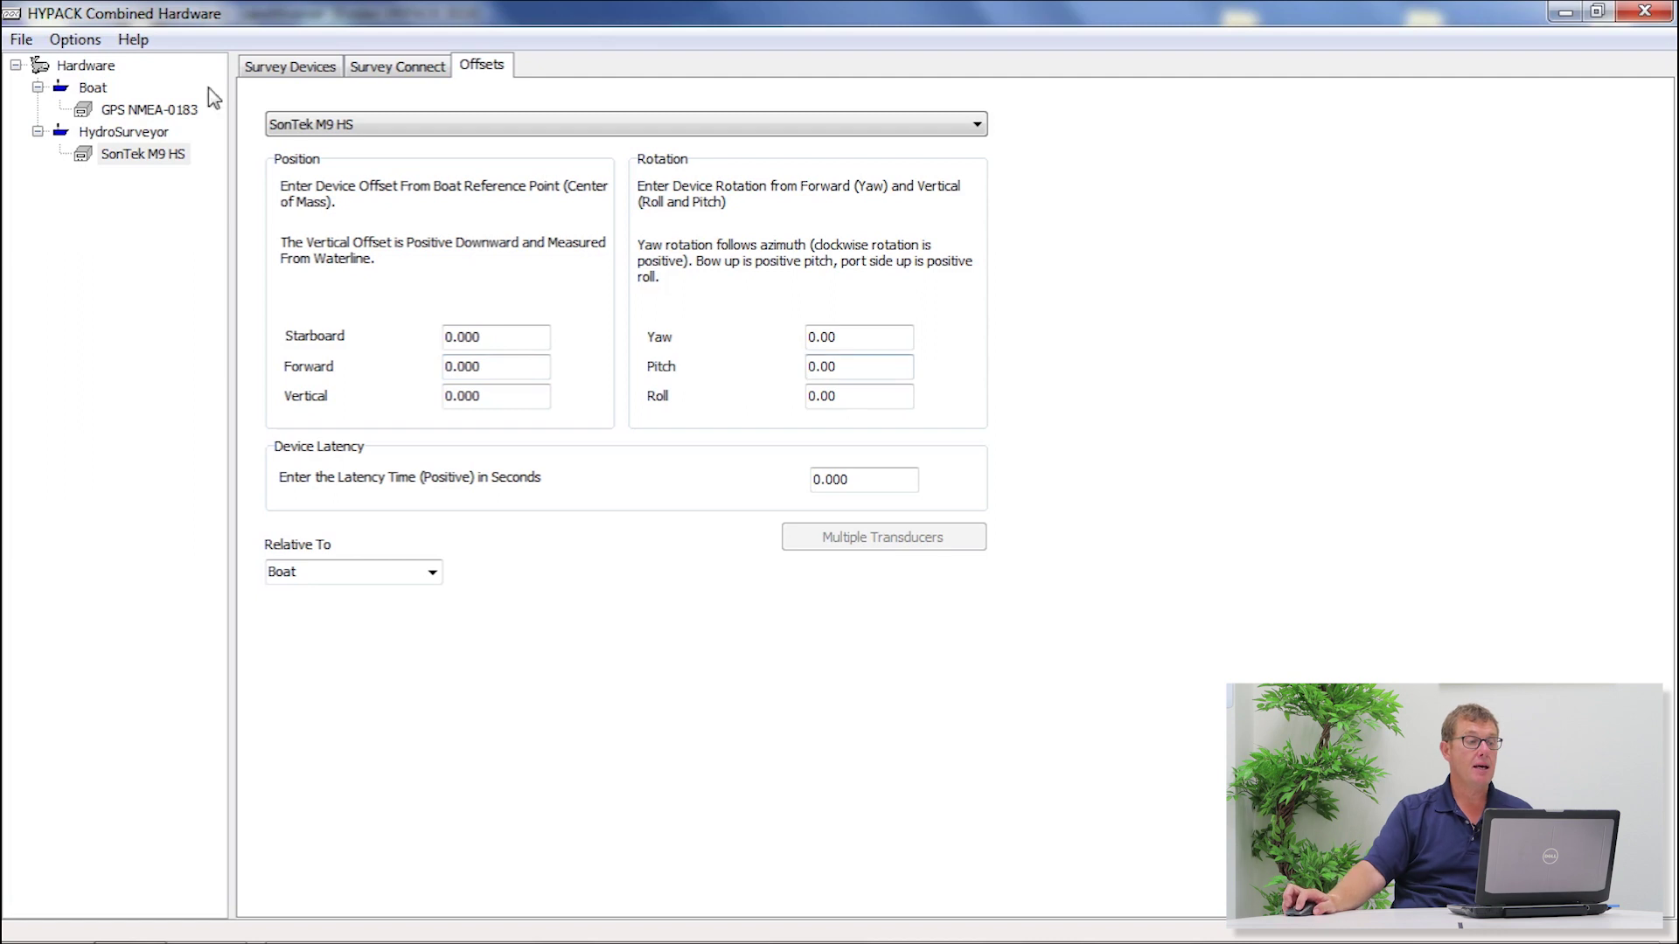
left_click(191, 111)
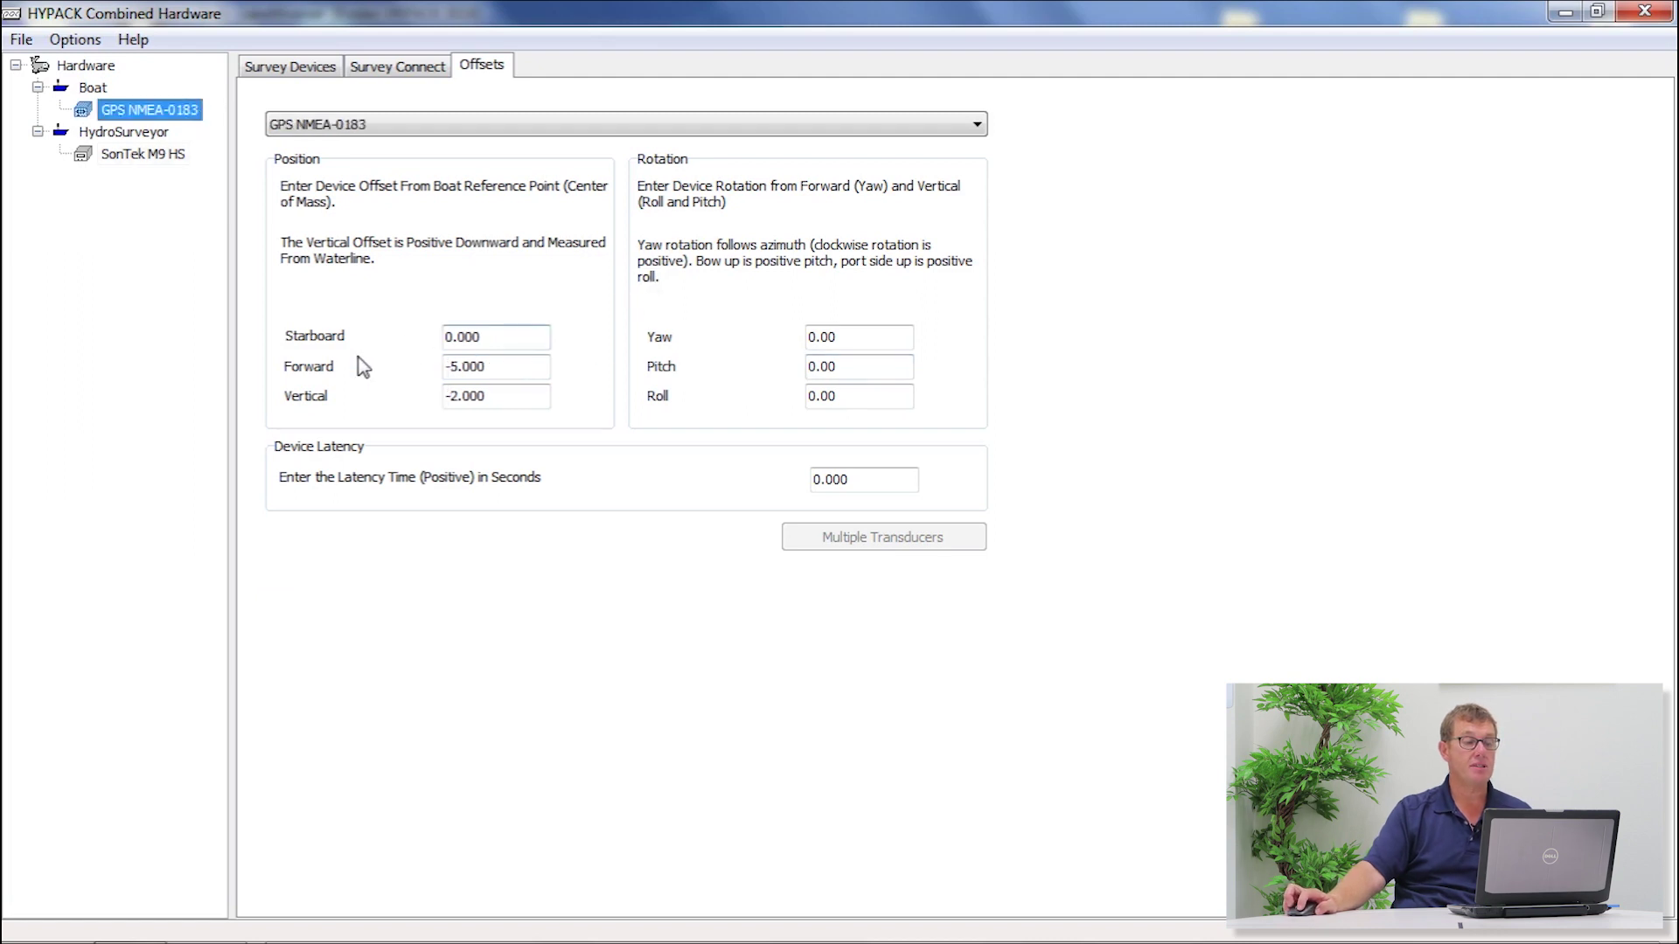
left_click_drag(488, 344, 422, 344)
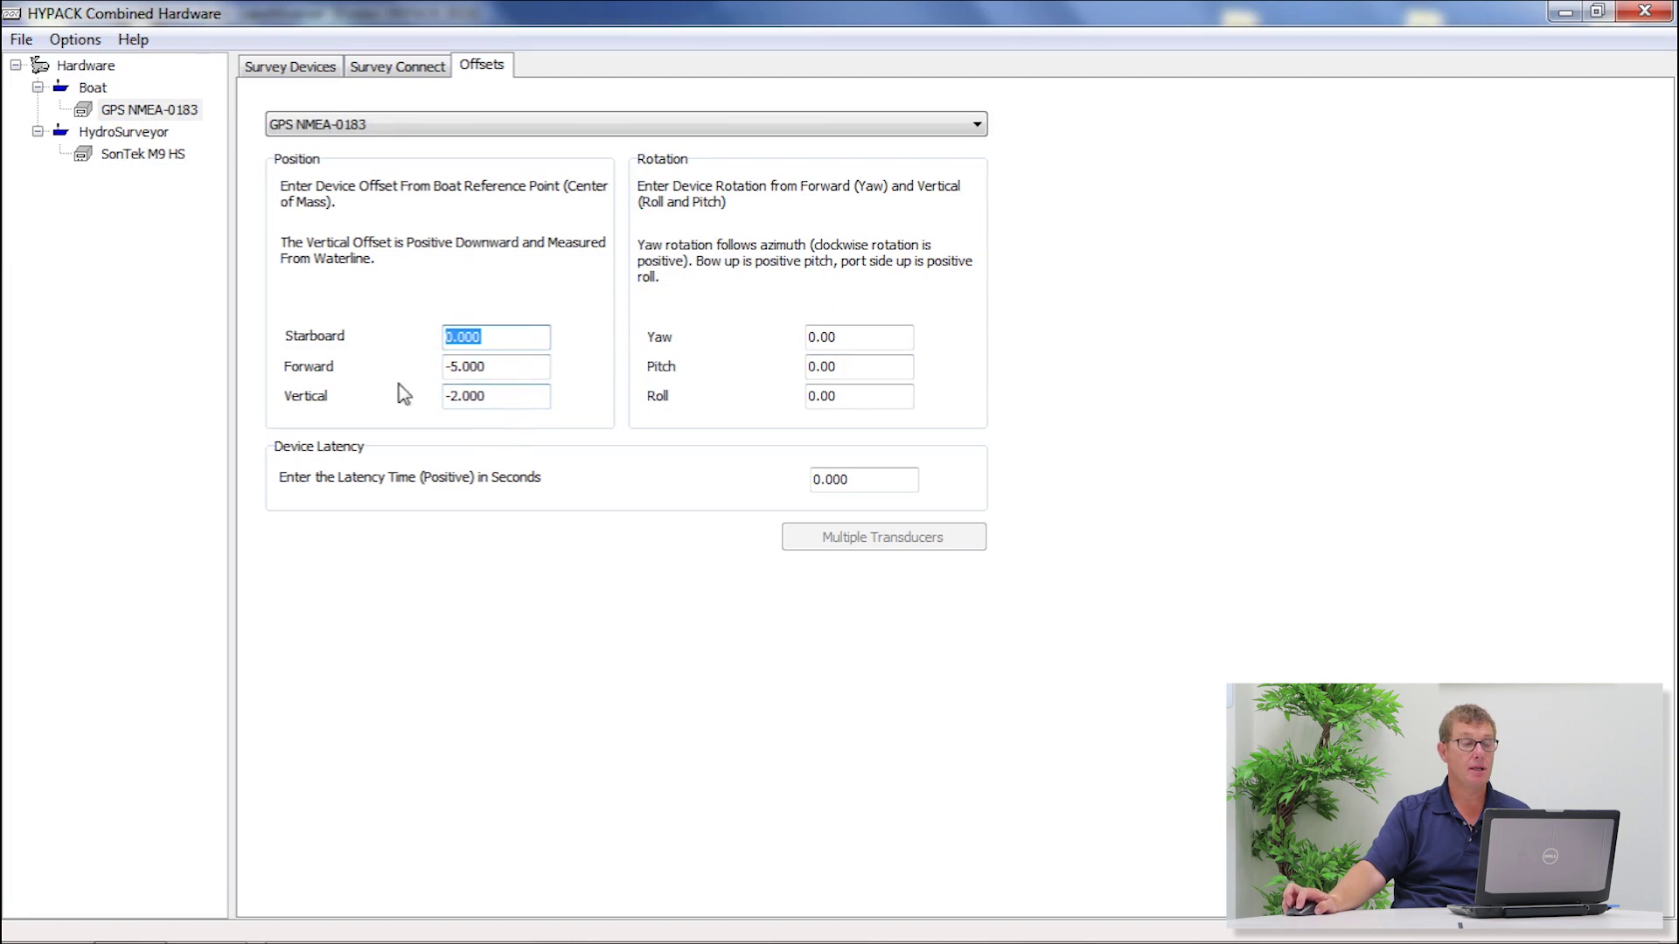
left_click_drag(505, 365, 442, 374)
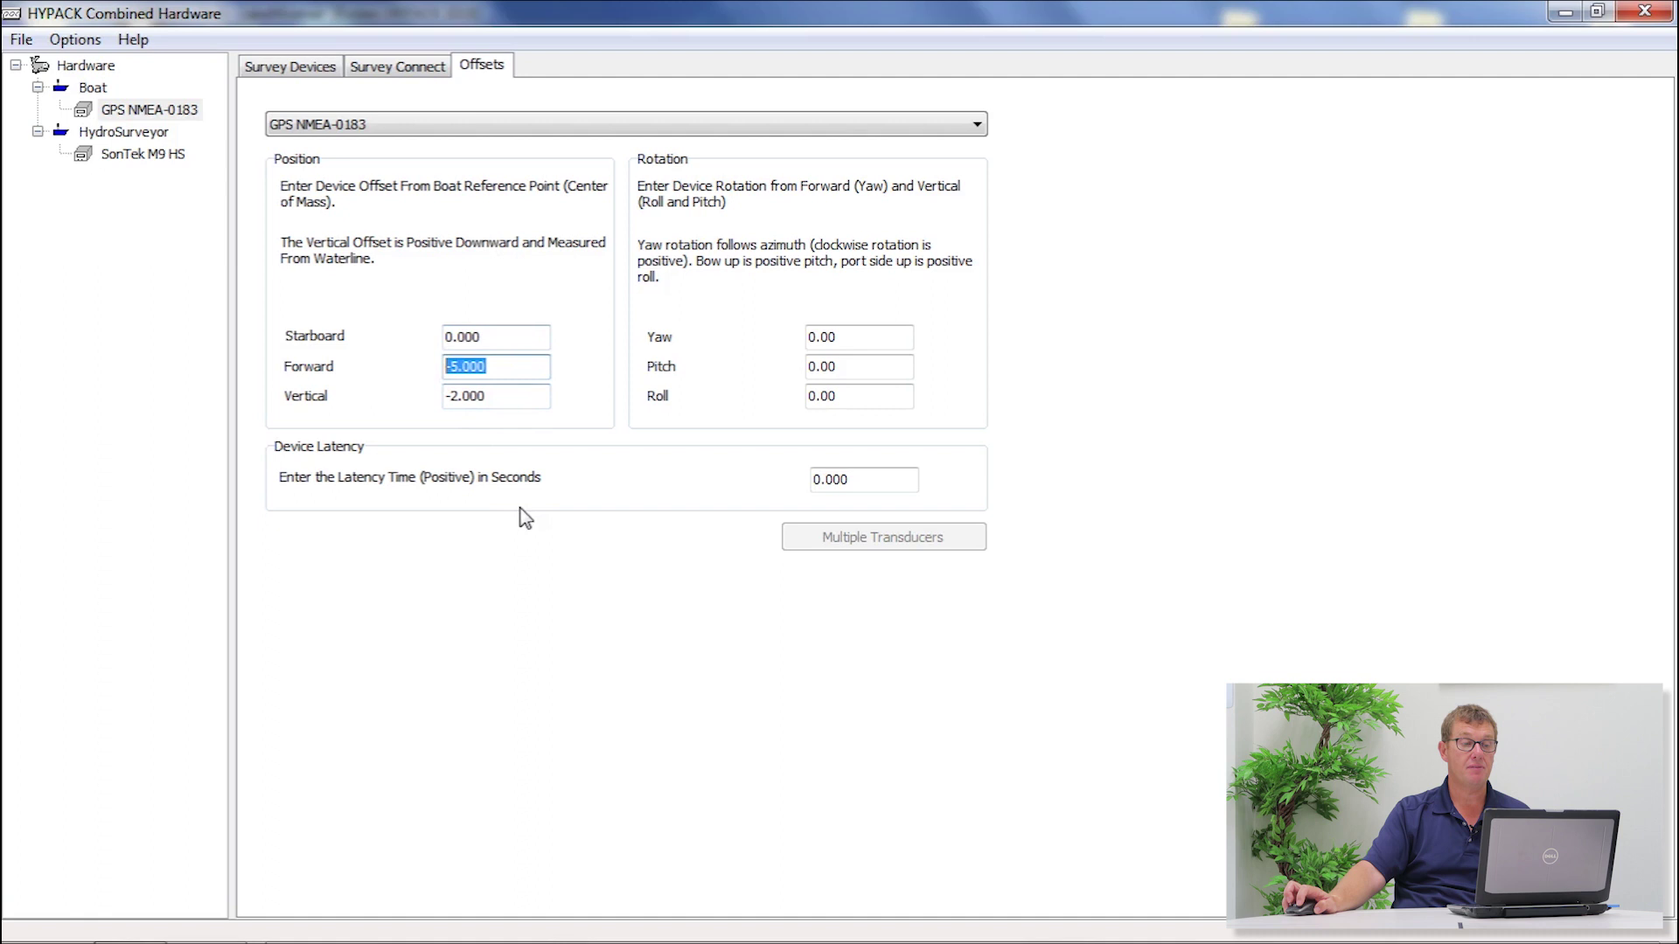
left_click_drag(504, 398, 442, 398)
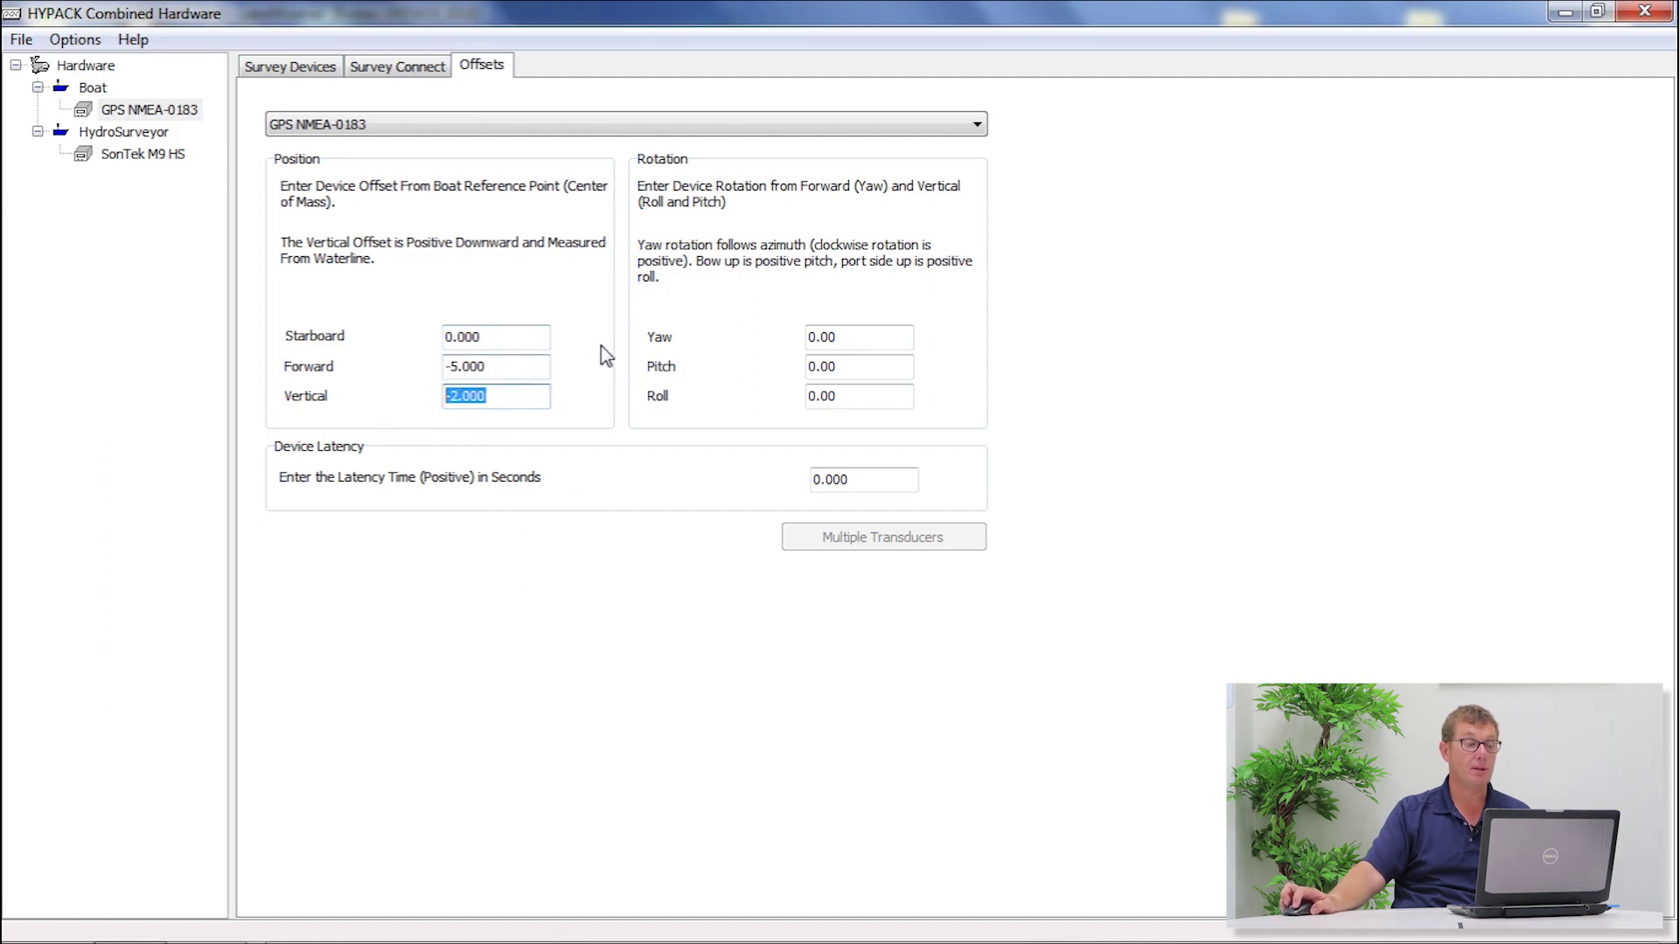
- Set the SonTek M9 HS position offsets to Forward -5 and Vertical 0.25
left_click(132, 161)
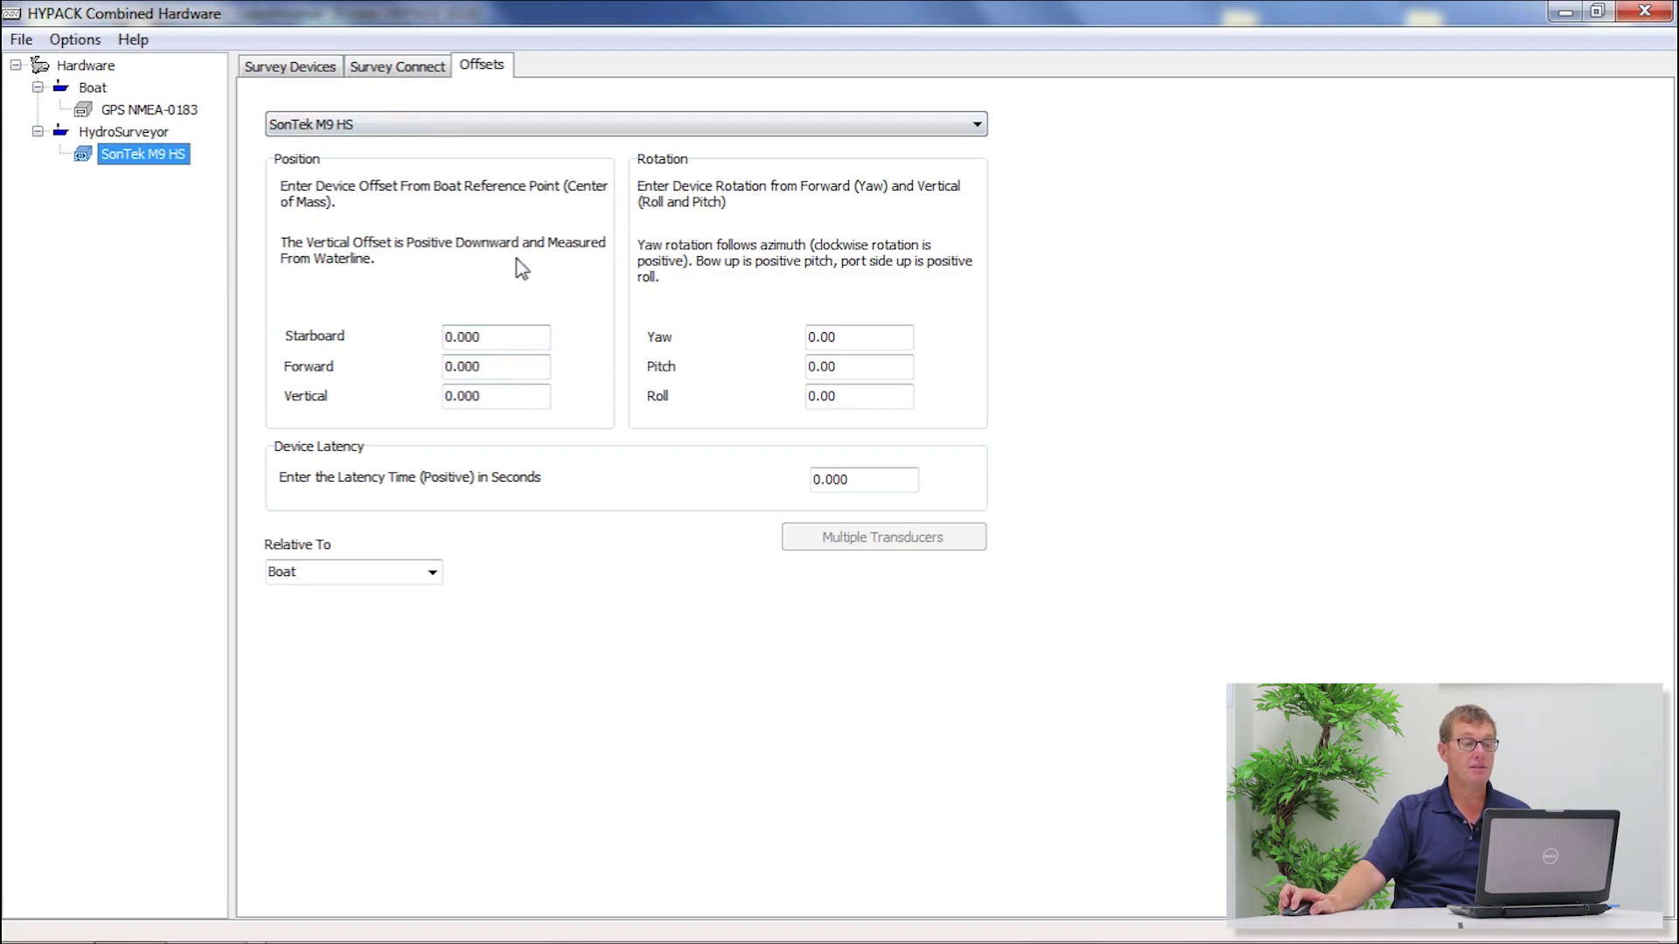
left_click_drag(489, 342, 379, 337)
left_click(511, 365)
left_click_drag(511, 365, 412, 367)
type("-5")
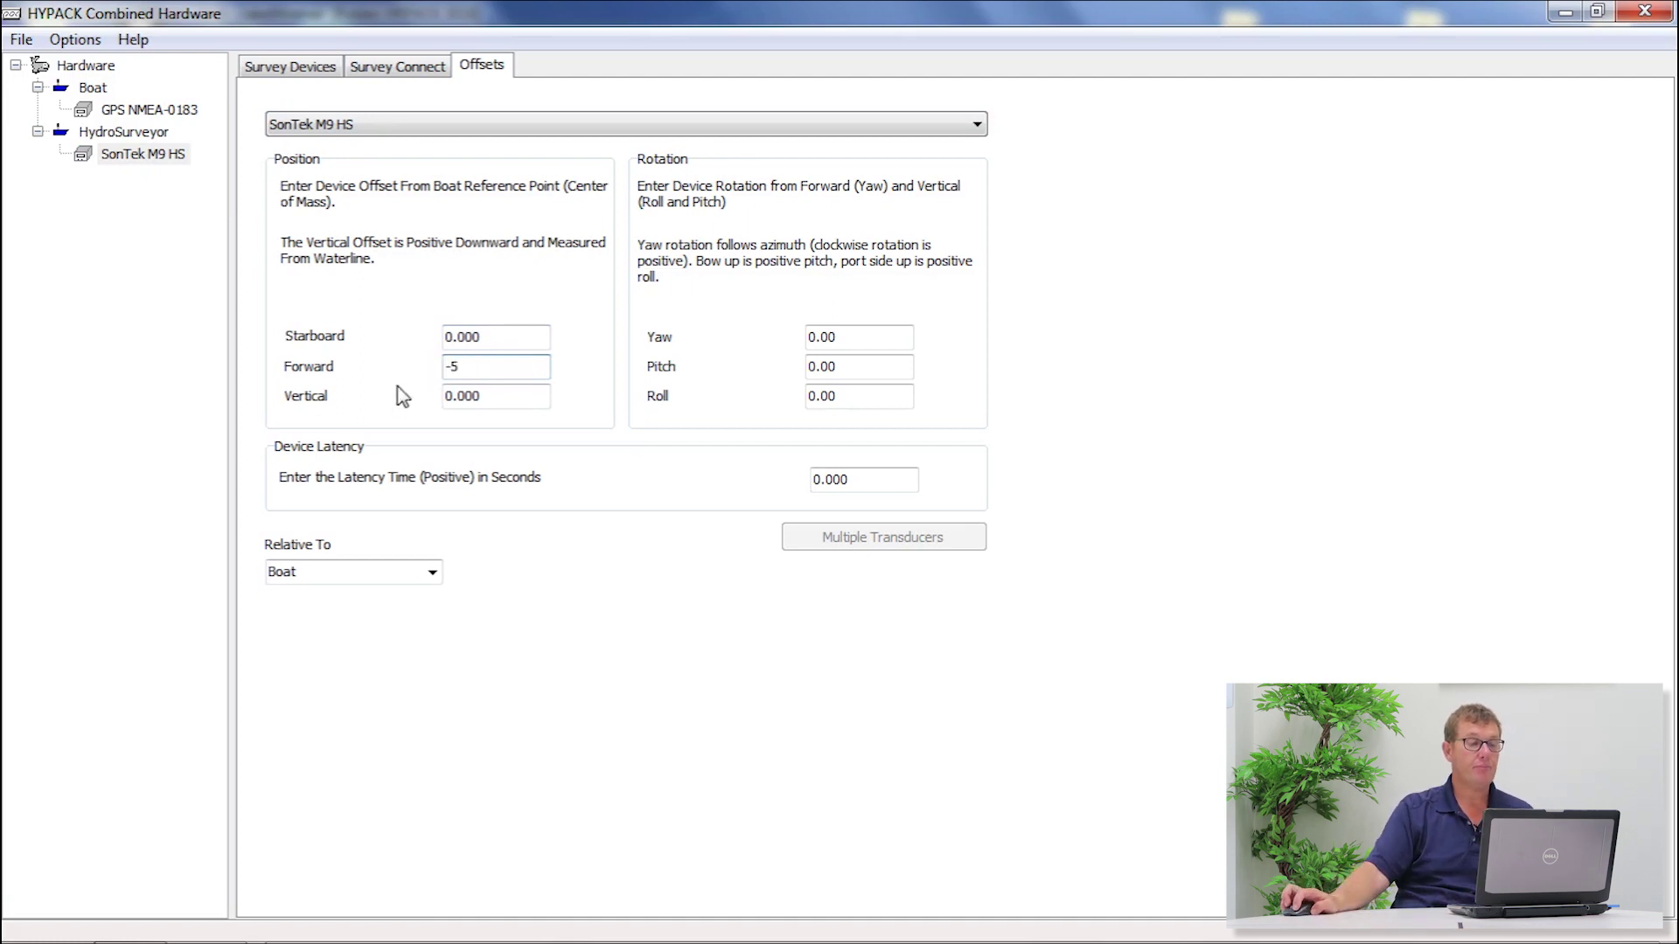
left_click(498, 396)
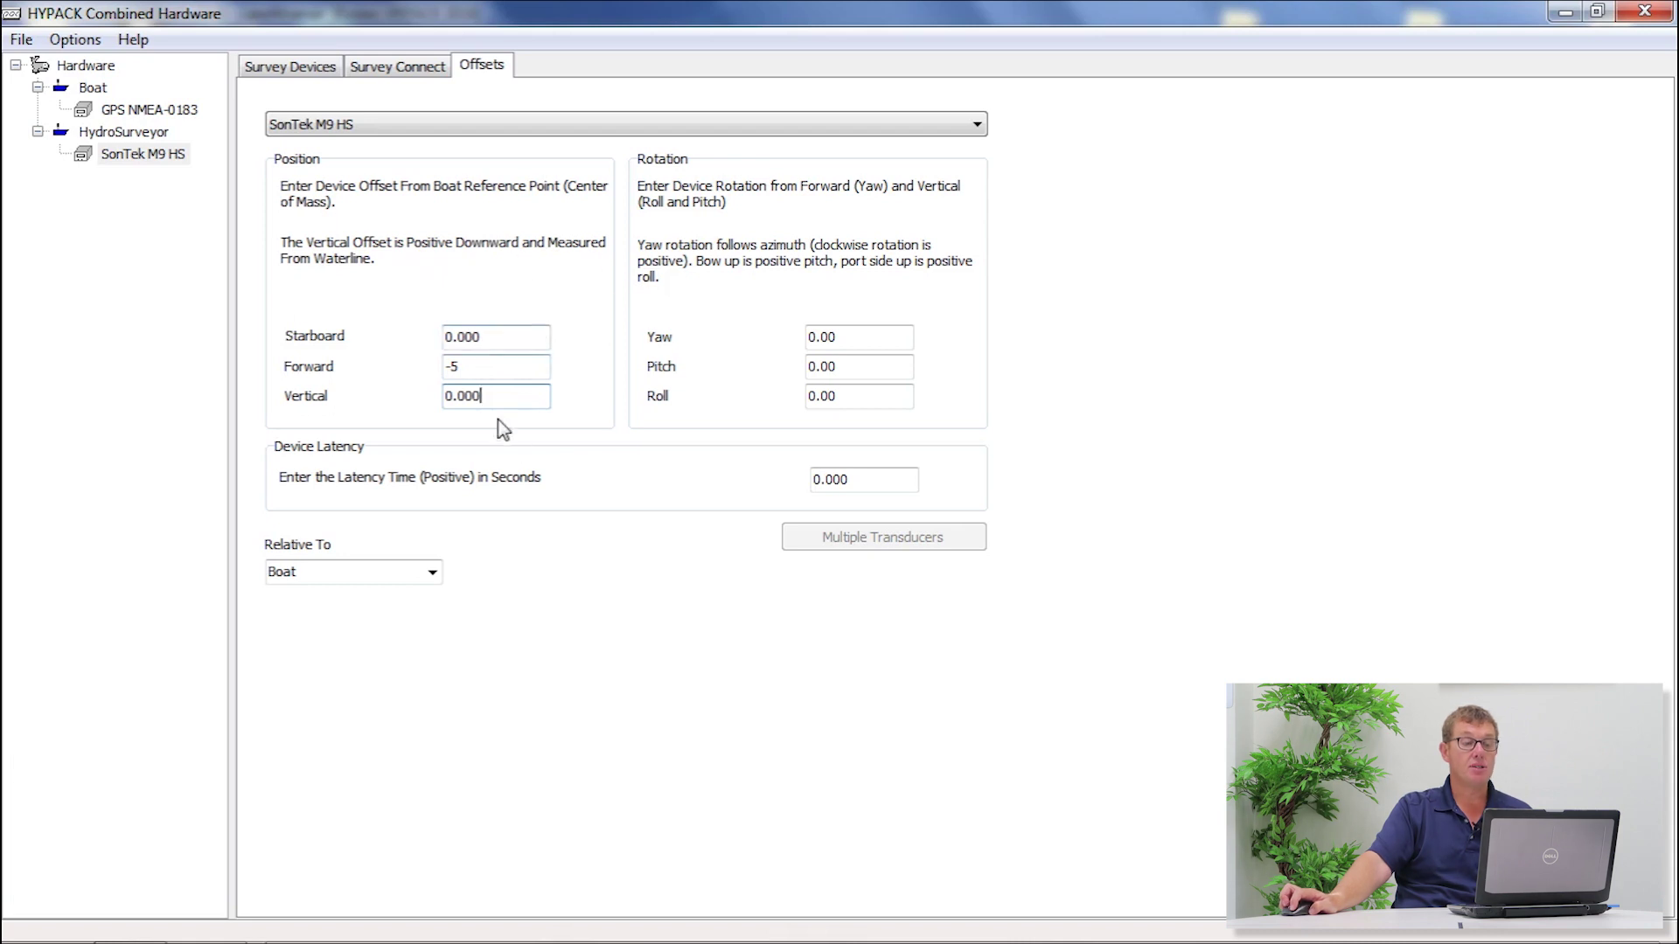
left_click_drag(510, 395, 431, 404)
type("0.25")
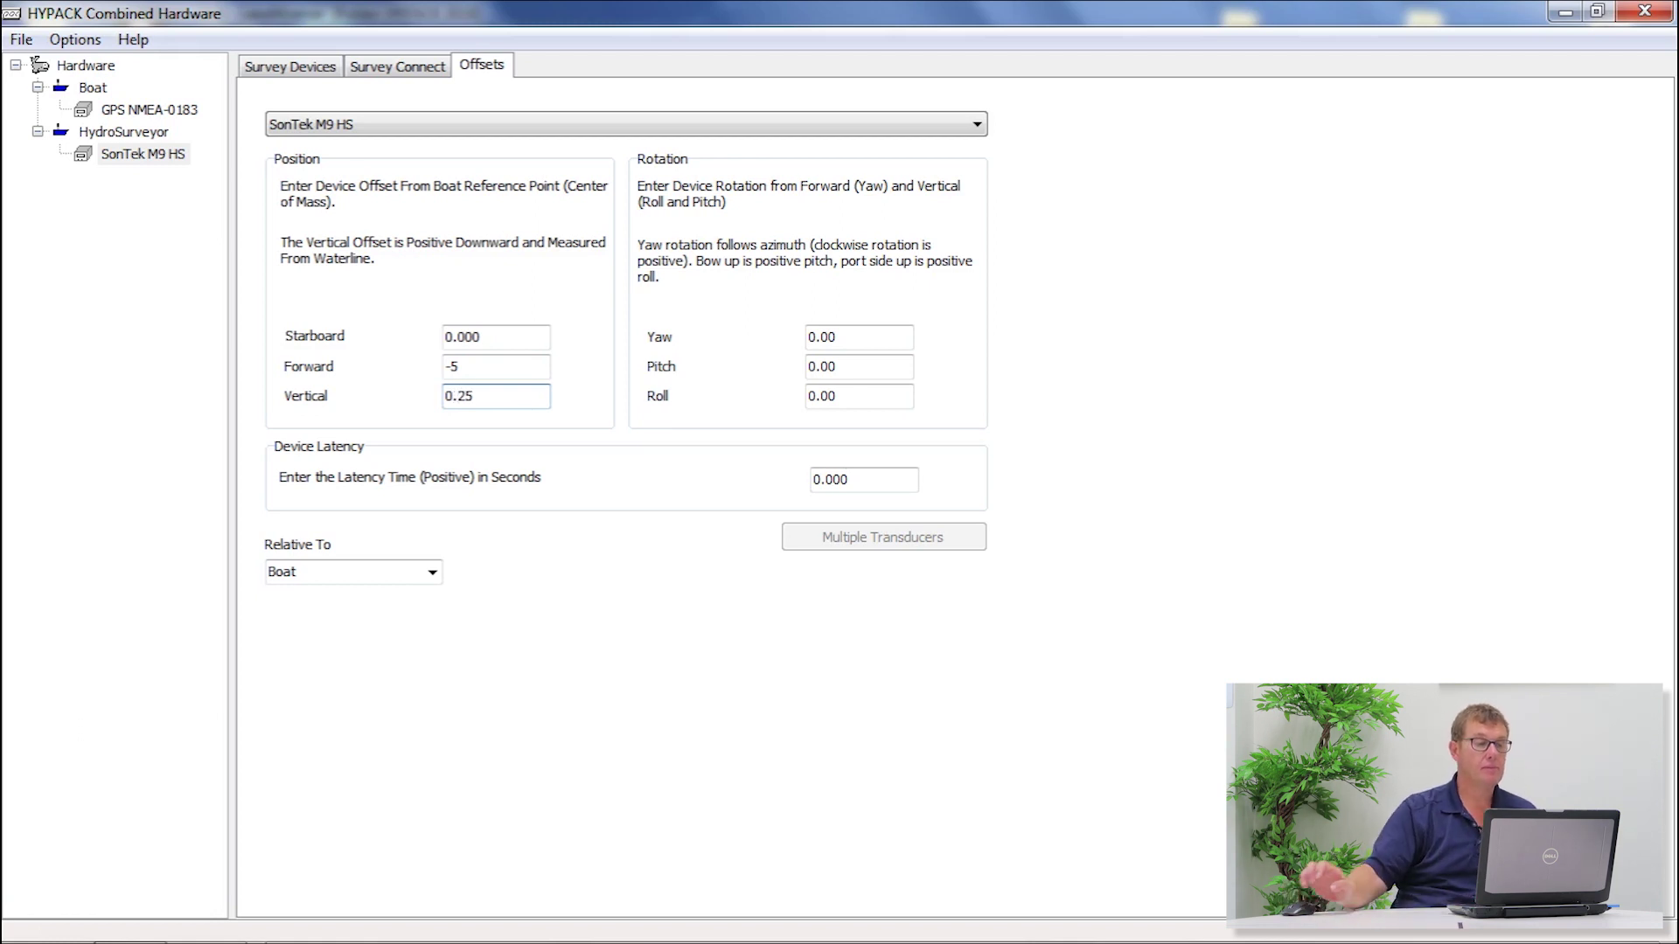
- Check the SonTek M9 HS position on the HydroSurveyor vessel shape, and return to the device's settings
left_click(113, 132)
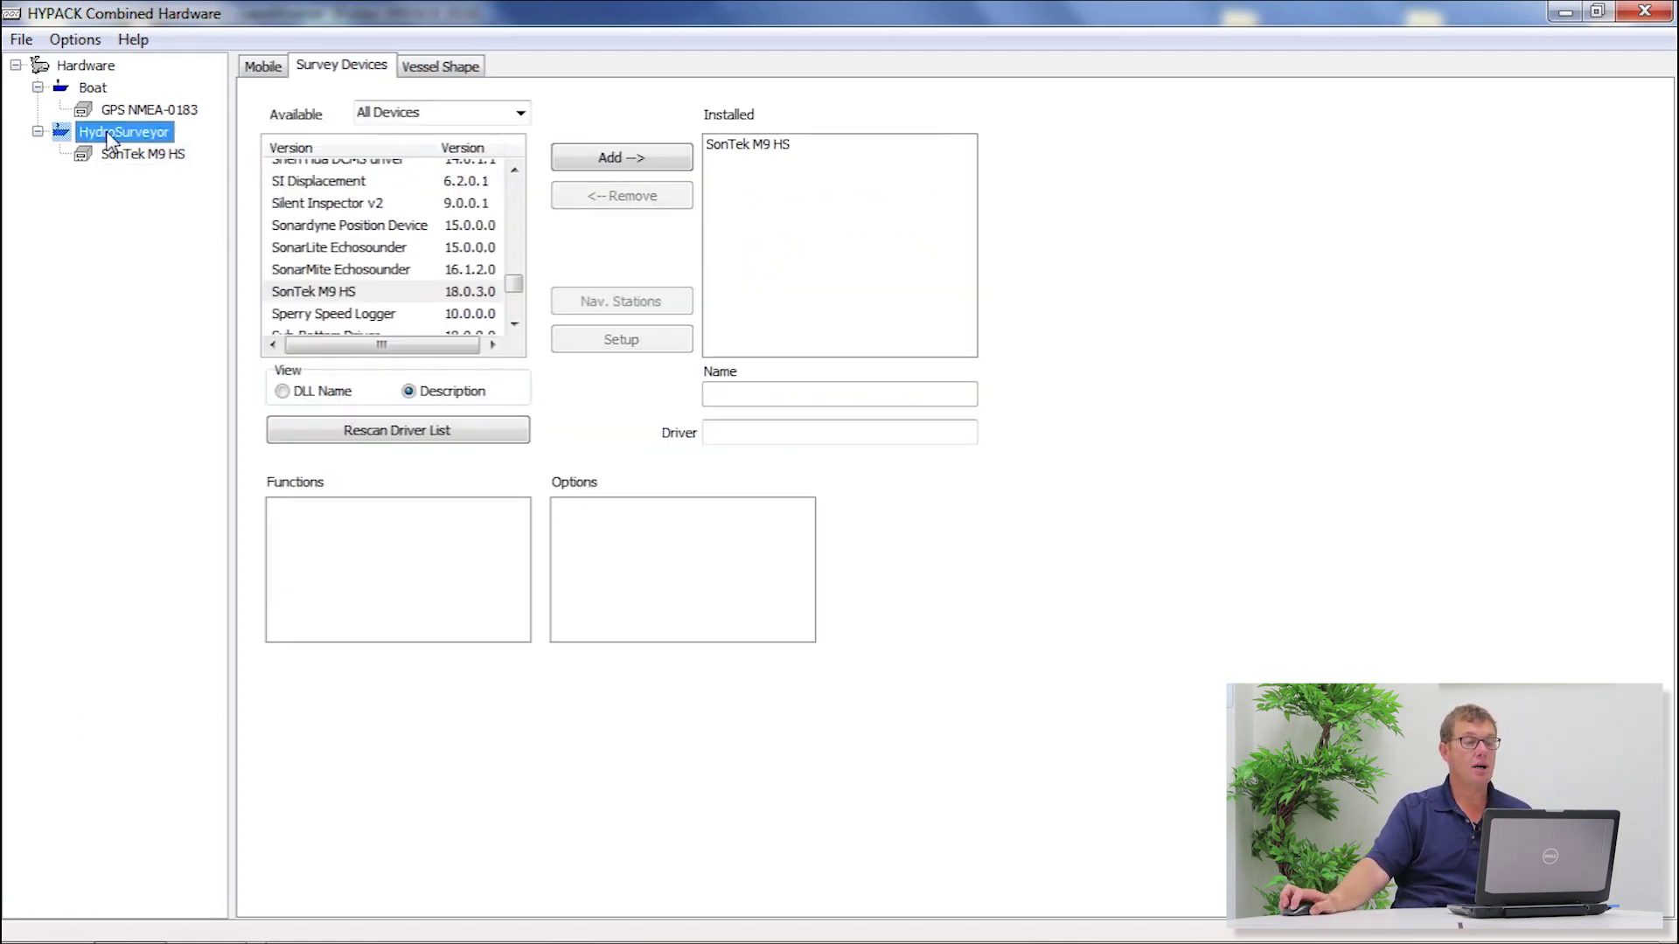
left_click(439, 68)
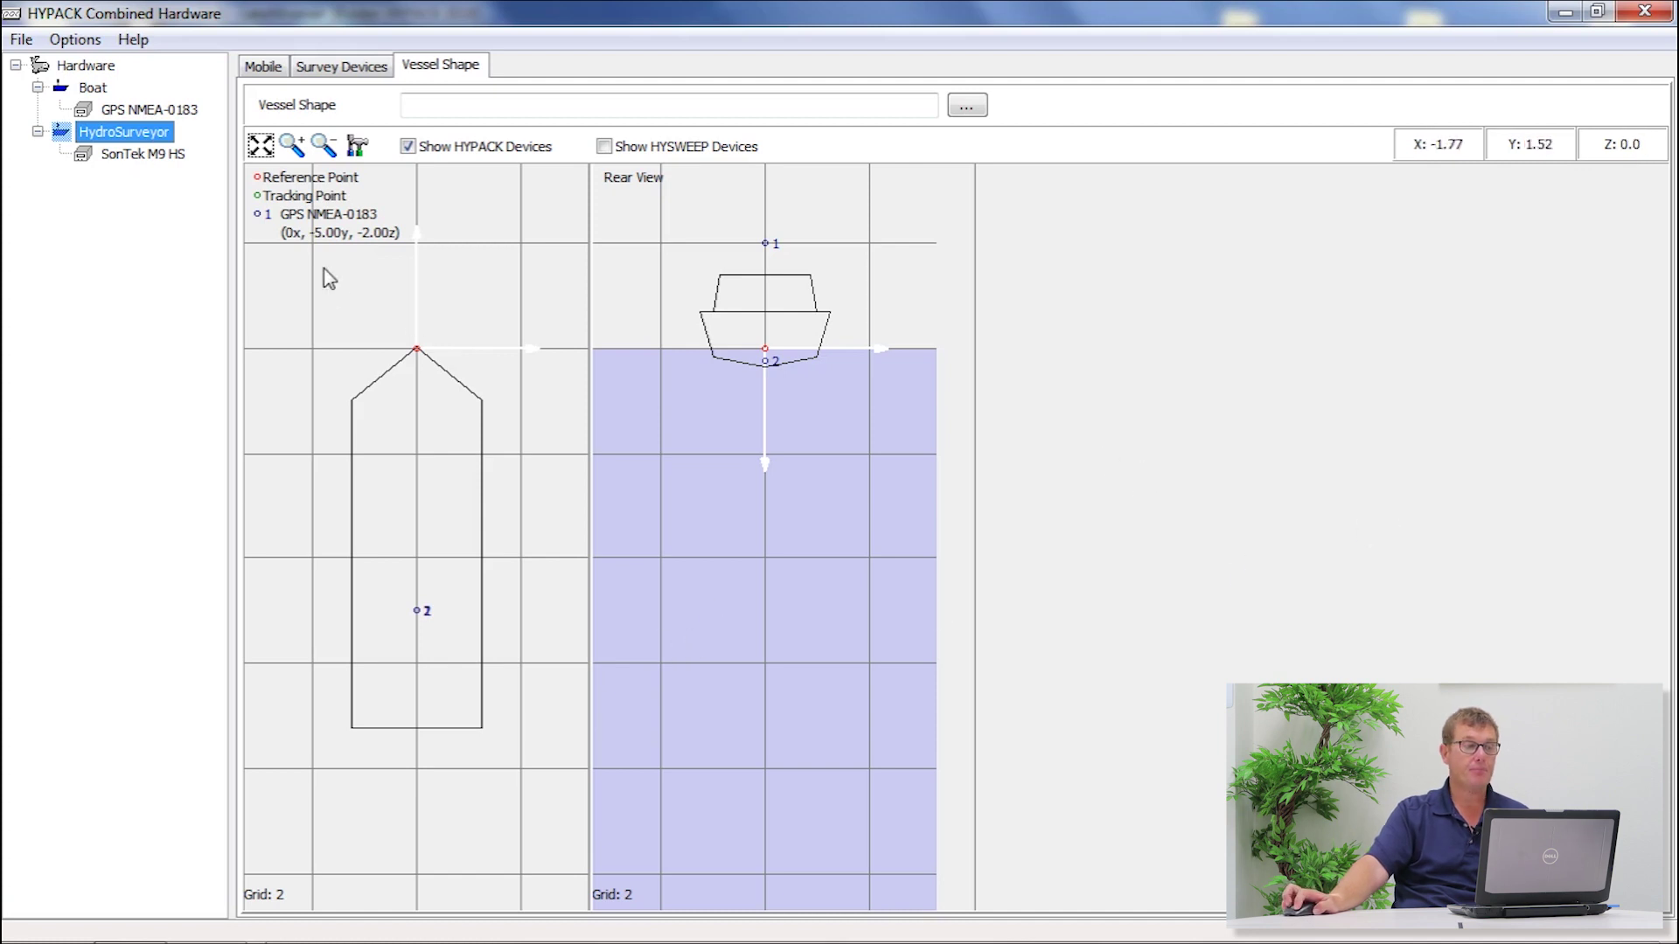
left_click(149, 168)
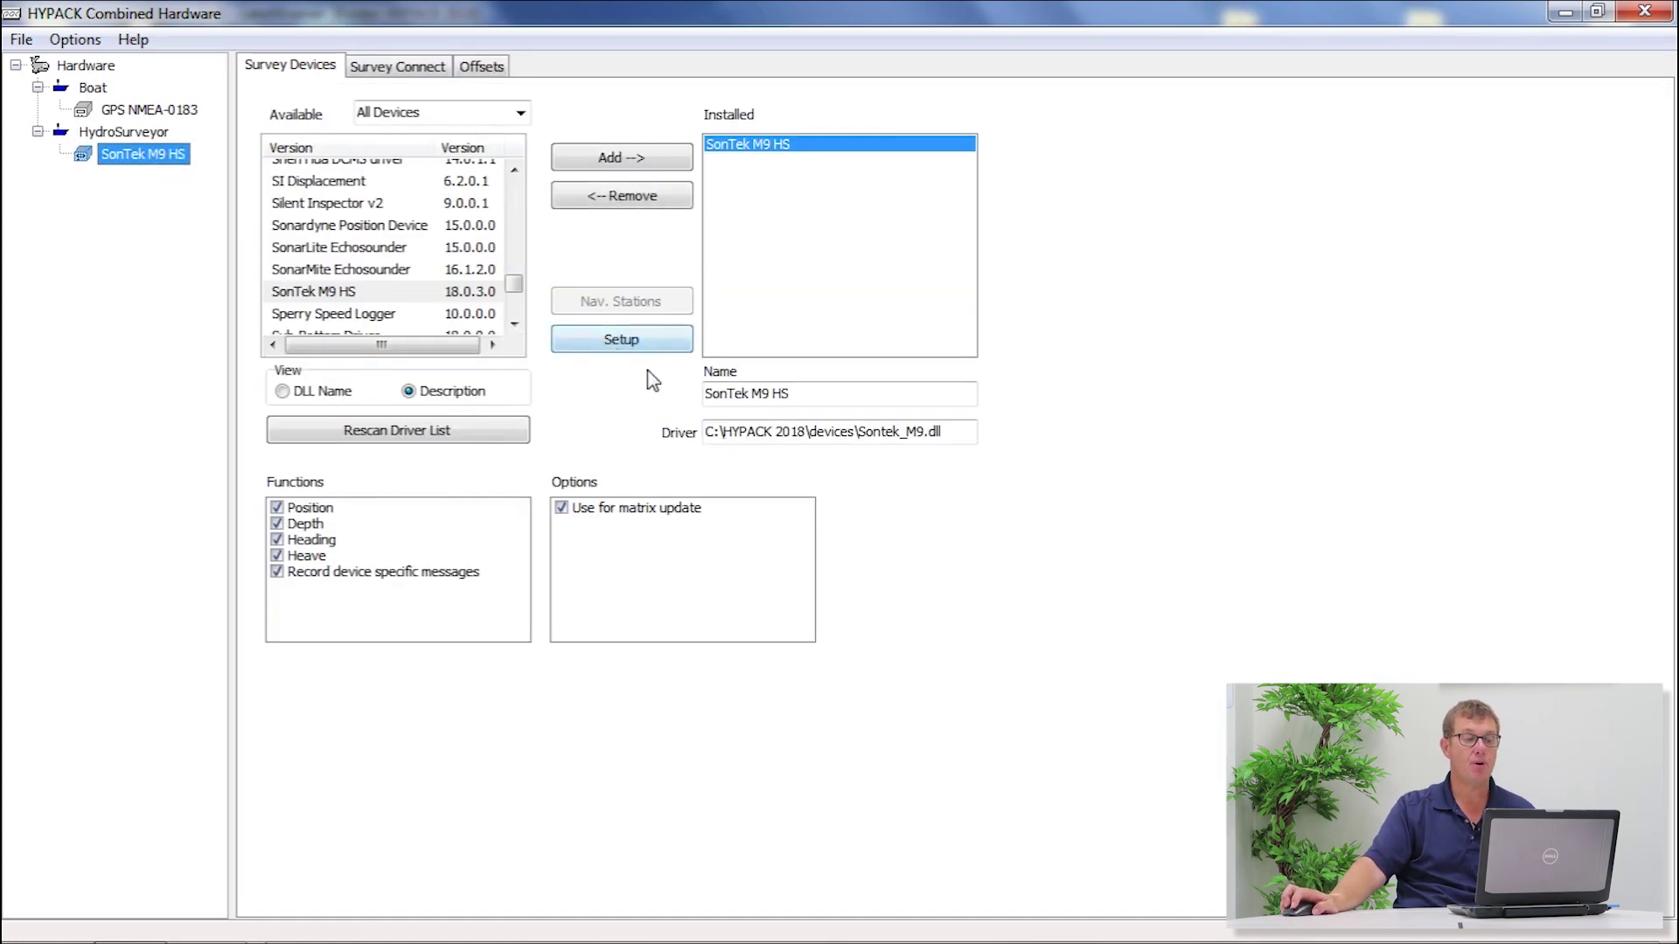